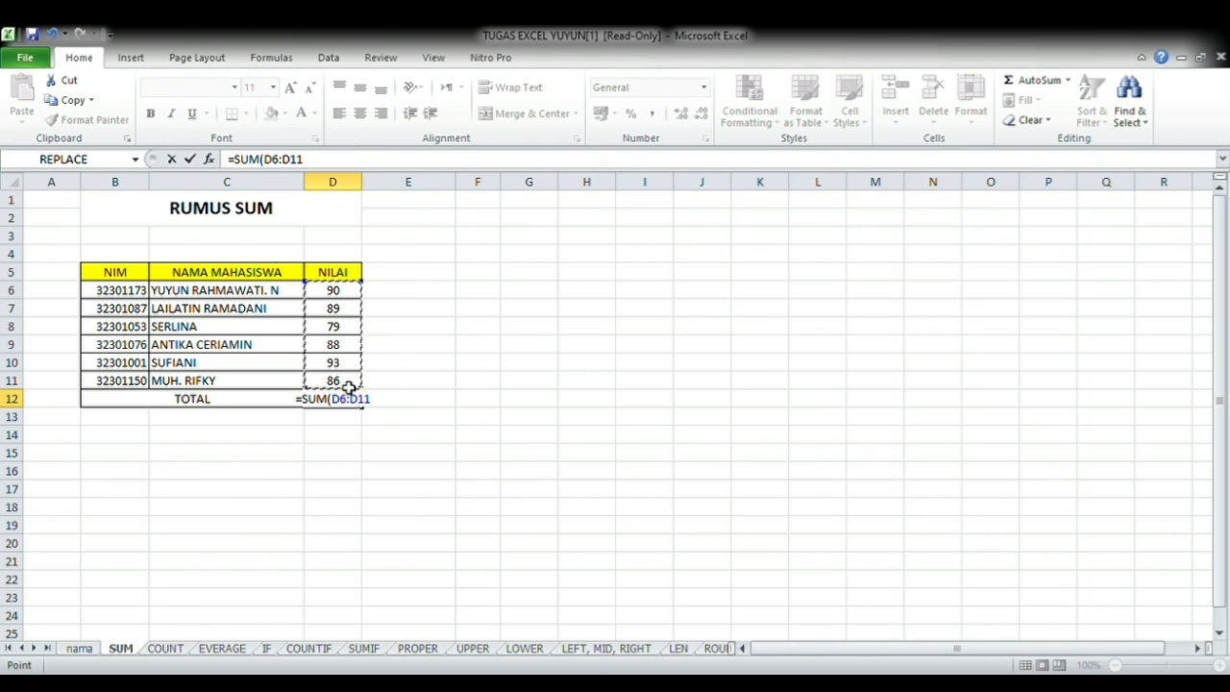
# Complete the SUM formula over D6:D11 in the TOTAL cell D12 of the SUM sheet.
pyautogui.press('Return')
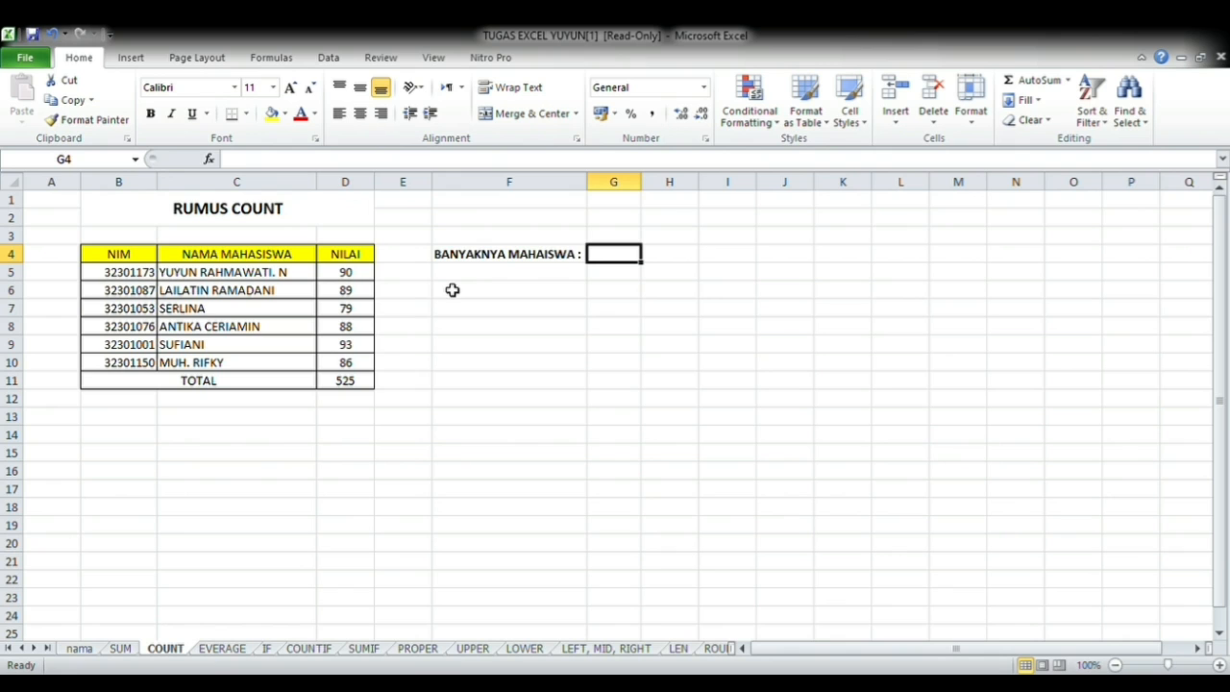
# Enter a COUNT formula over the NIM cells B5:B10 in cell G4 of the COUNT sheet.
pyautogui.doubleClick(617, 261)
pyautogui.write('=COUNT')
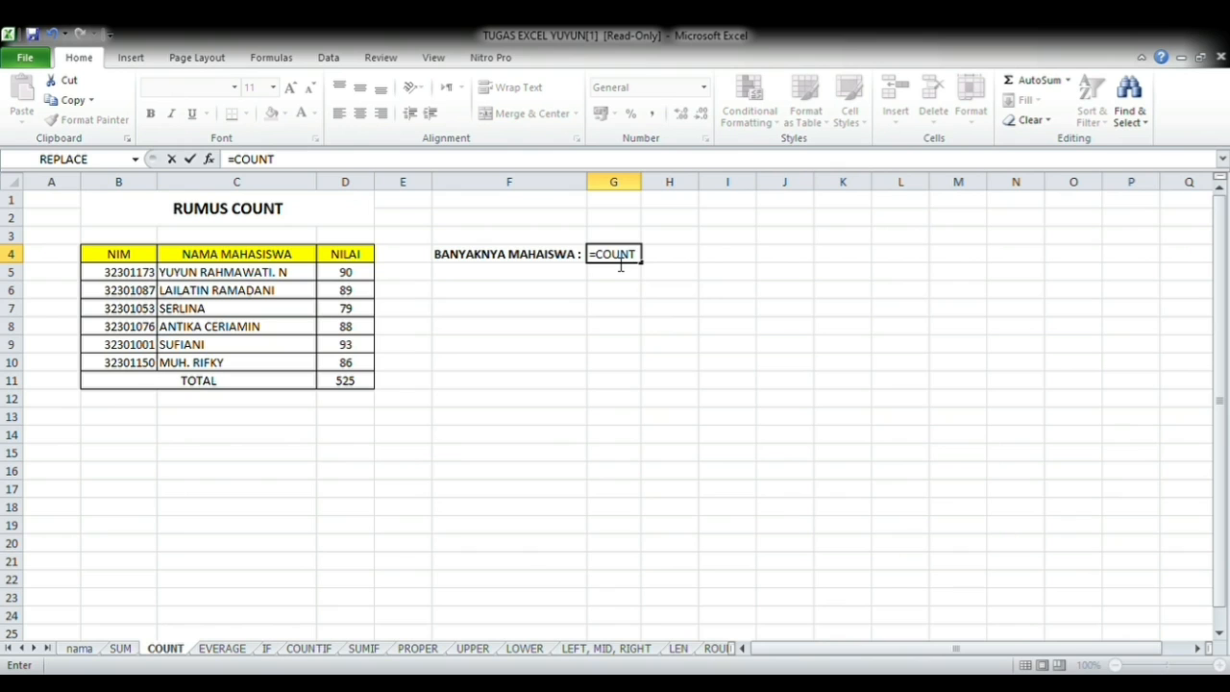
pyautogui.write('(')
pyautogui.click(119, 274)
pyautogui.moveTo(119, 274); pyautogui.dragTo(143, 365)
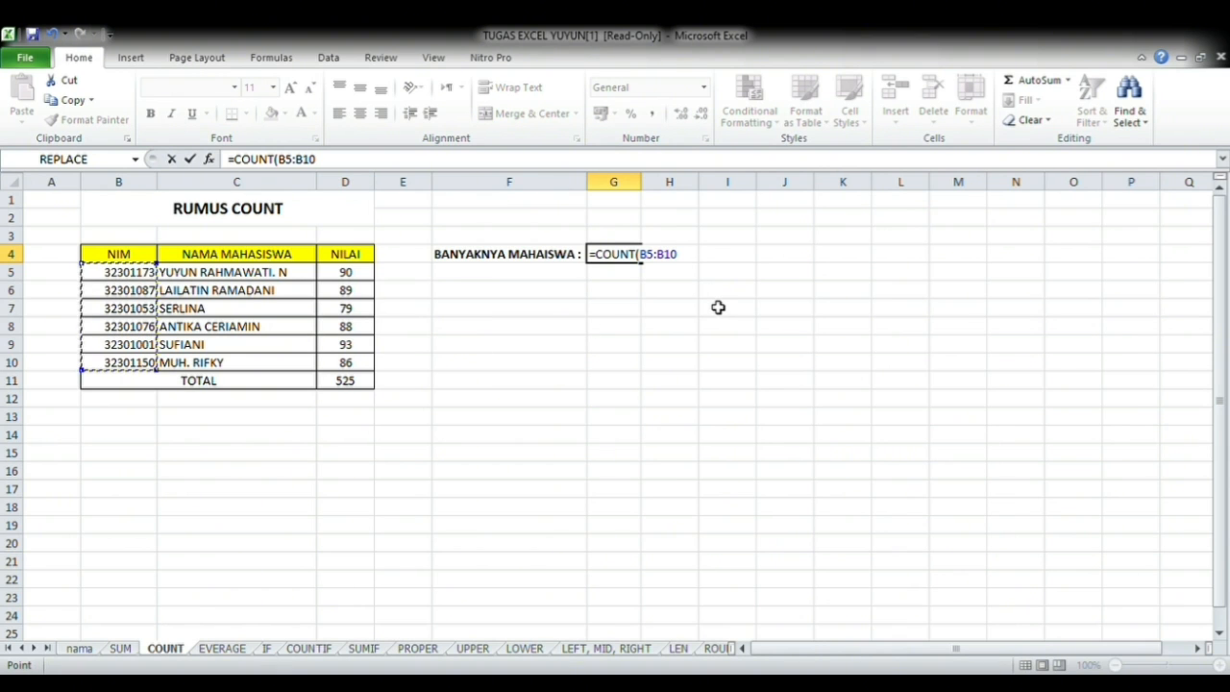
pyautogui.press('Return')
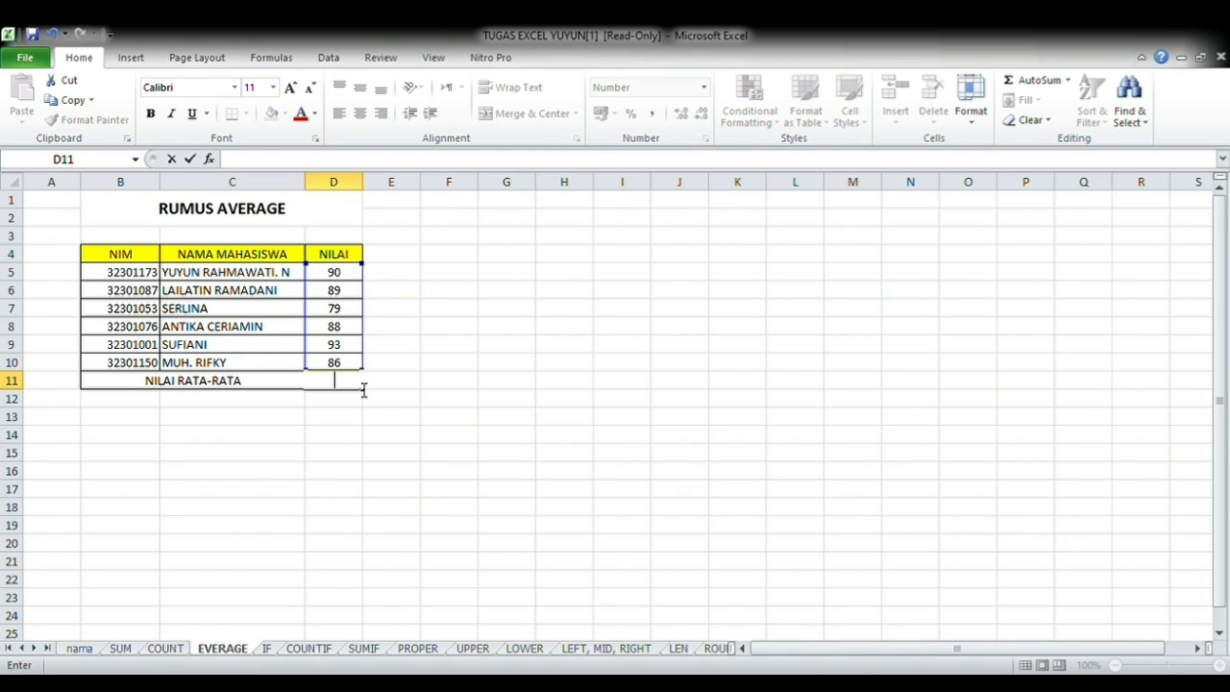
# Enter an AVERAGE formula over the NILAI cells D5:D10 in the NILAI RATA-RATA cell D11.
pyautogui.write('=EV')
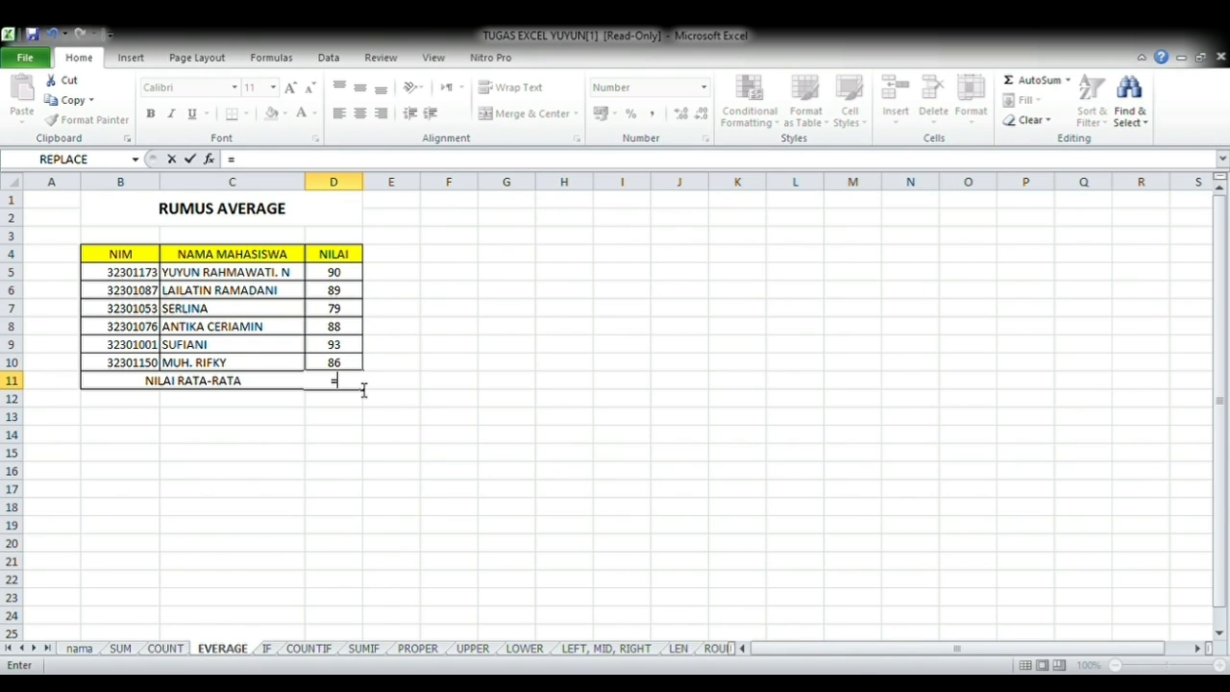
pyautogui.press('BackSpace')
pyautogui.press('BackSpace')
pyautogui.write('AV')
pyautogui.press('Tab')
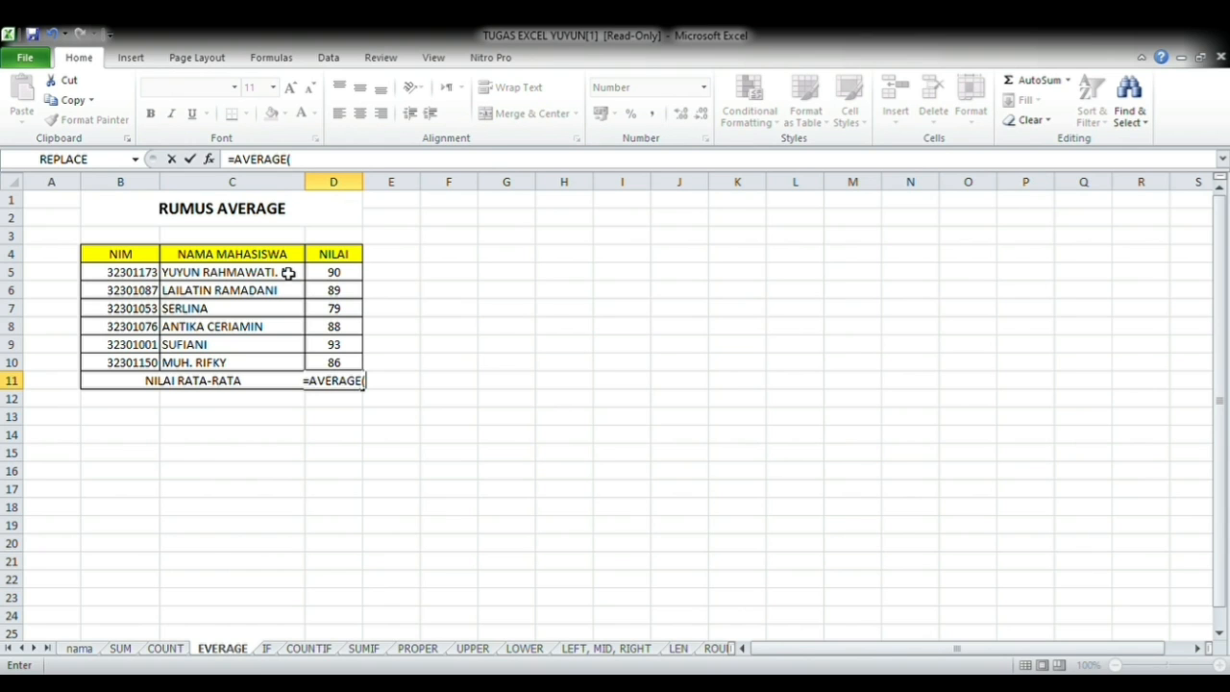
pyautogui.moveTo(343, 277); pyautogui.dragTo(352, 368)
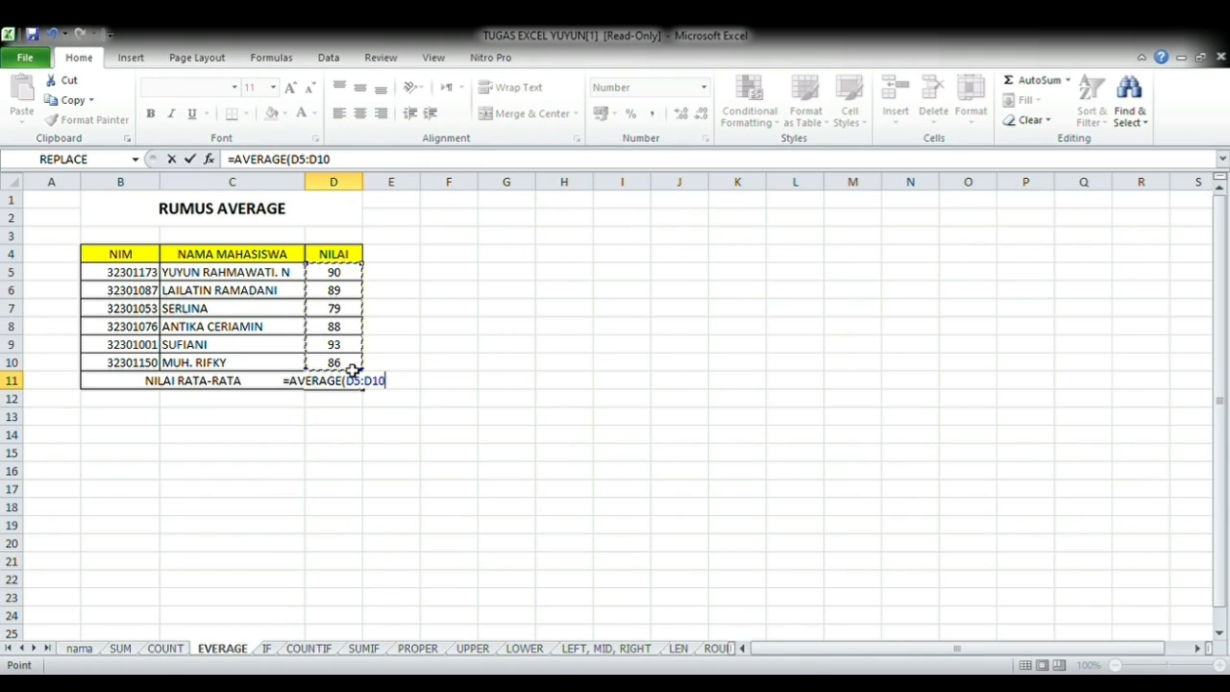
pyautogui.press('Return')
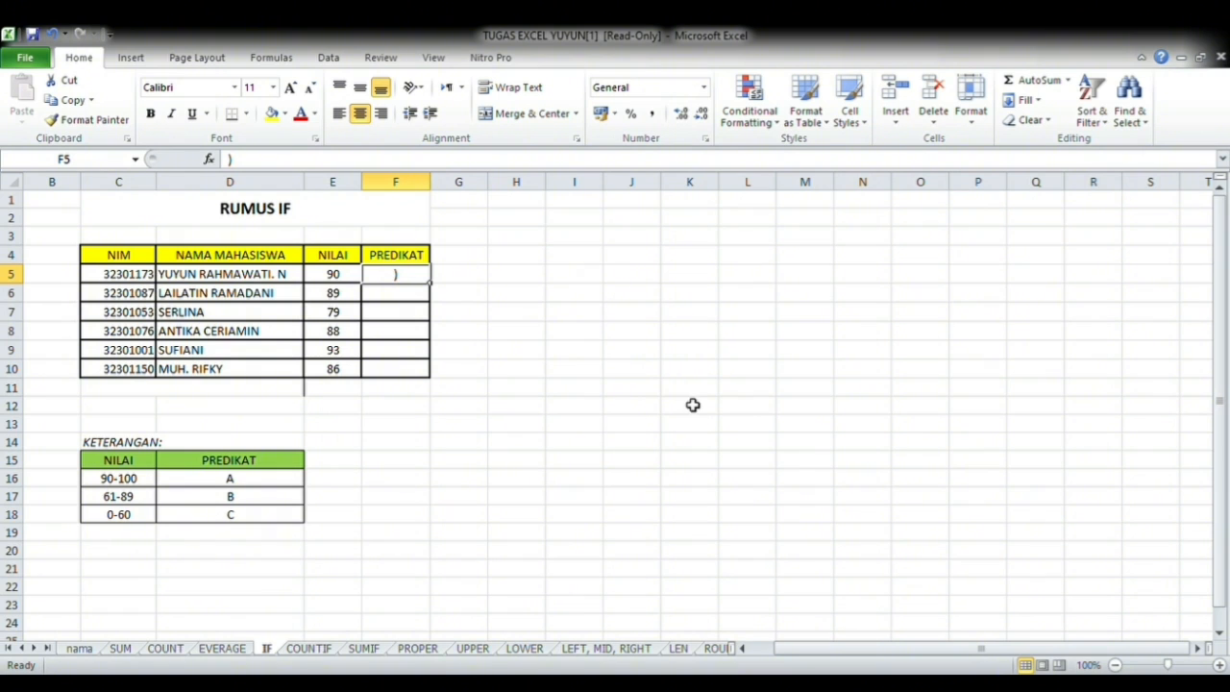
# Clear the stray closing parenthesis from the first PREDIKAT cell, F5, on the IF sheet.
pyautogui.press('BackSpace')
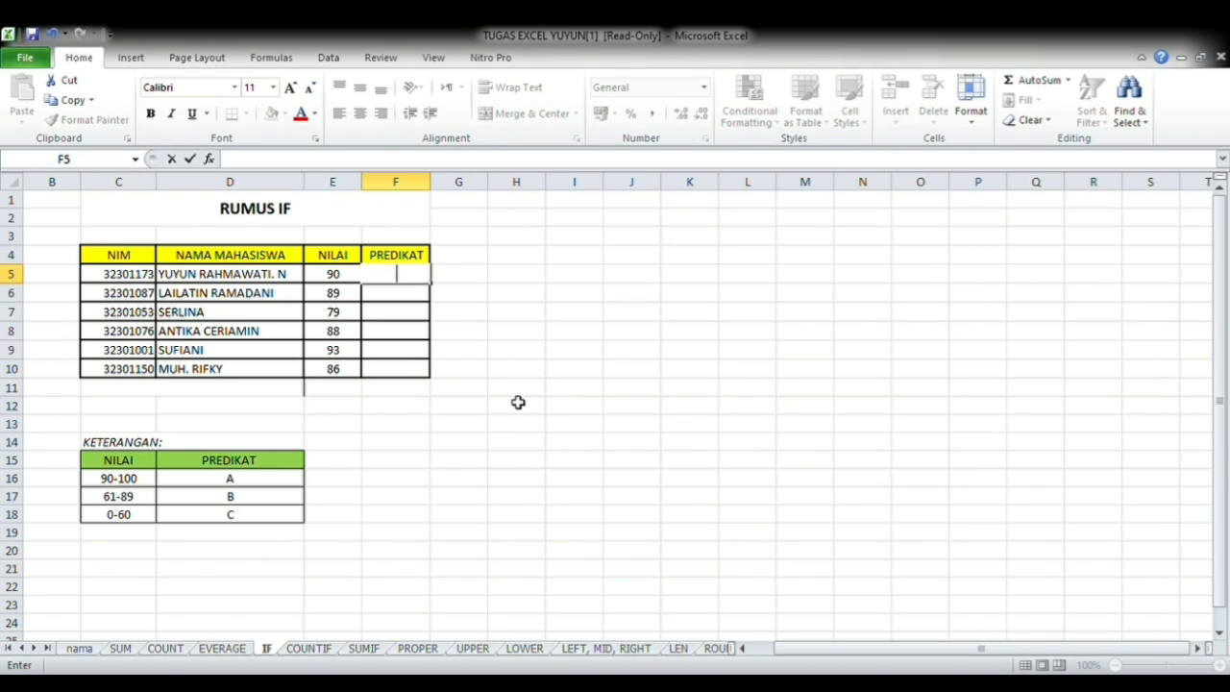
pyautogui.click(422, 320)
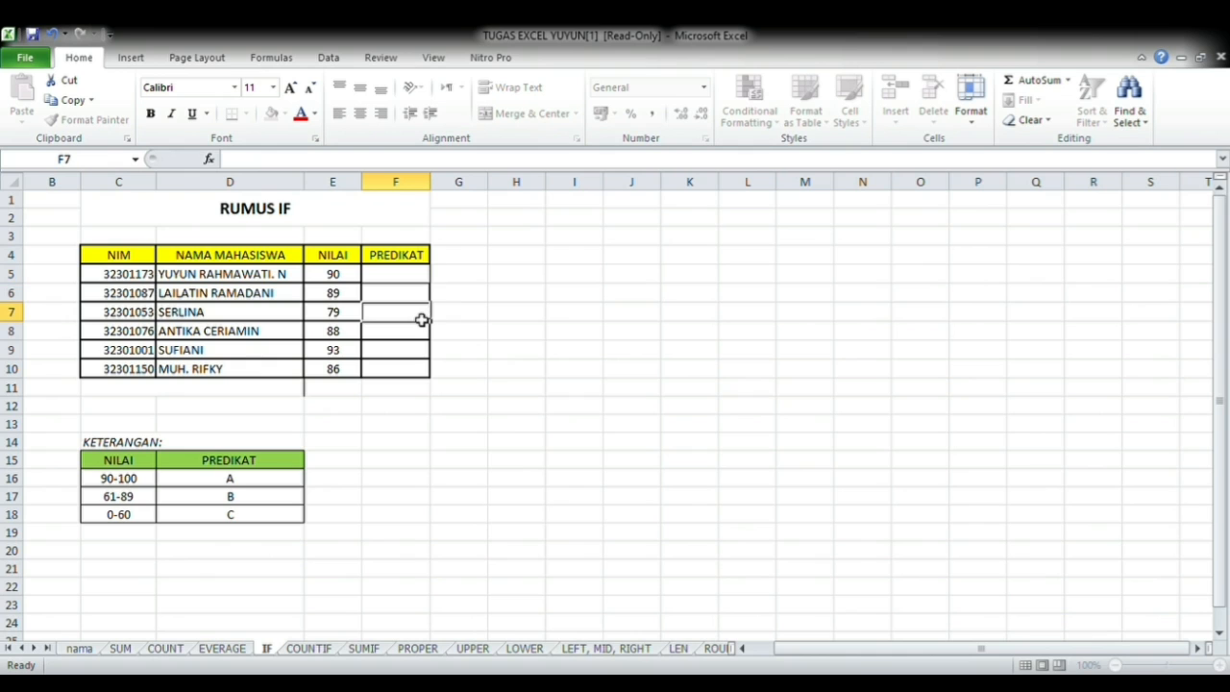
pyautogui.click(389, 413)
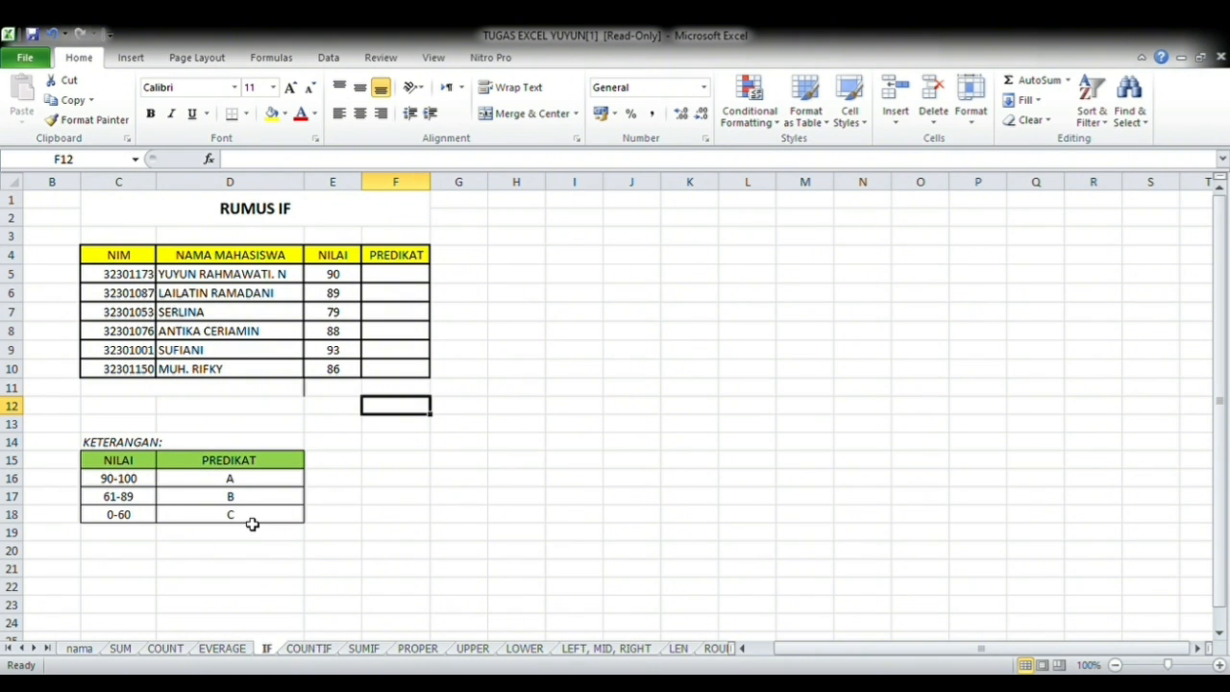
# Start an IF formula in F5 that tests E5:E10>=90 and returns "A" when true.
pyautogui.click(409, 281)
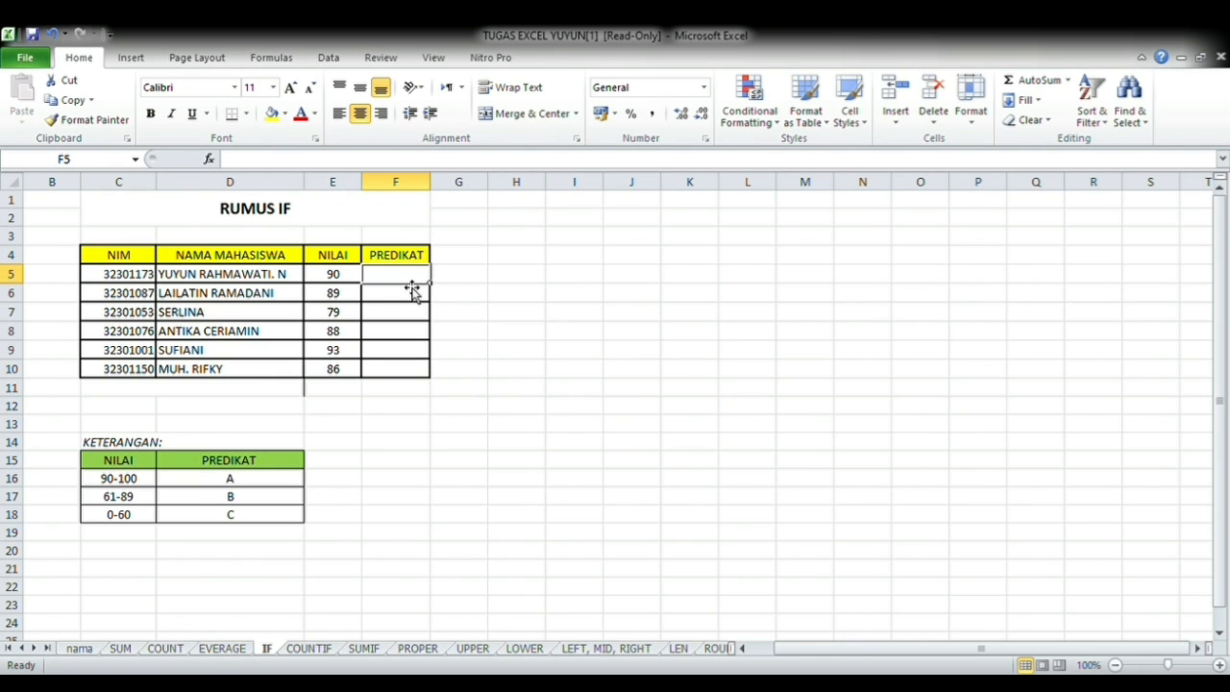
pyautogui.write('=IF')
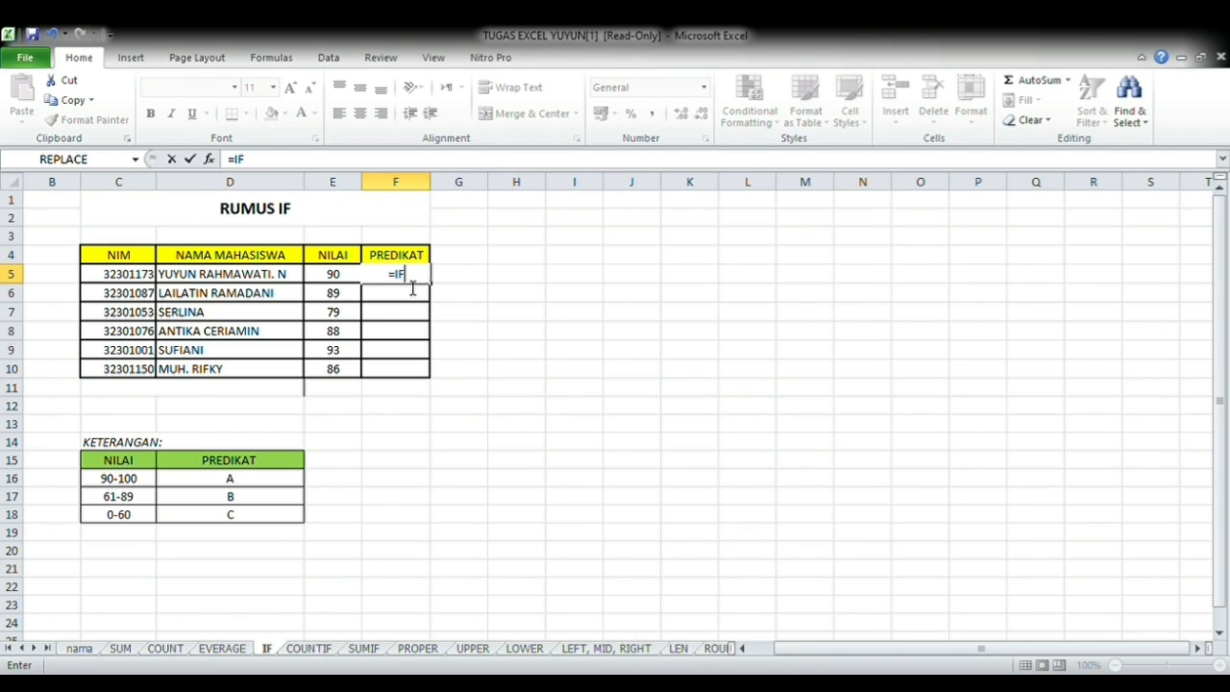
pyautogui.write('((')
pyautogui.press('BackSpace')
pyautogui.write('(')
pyautogui.press('BackSpace')
pyautogui.moveTo(336, 277); pyautogui.dragTo(344, 367)
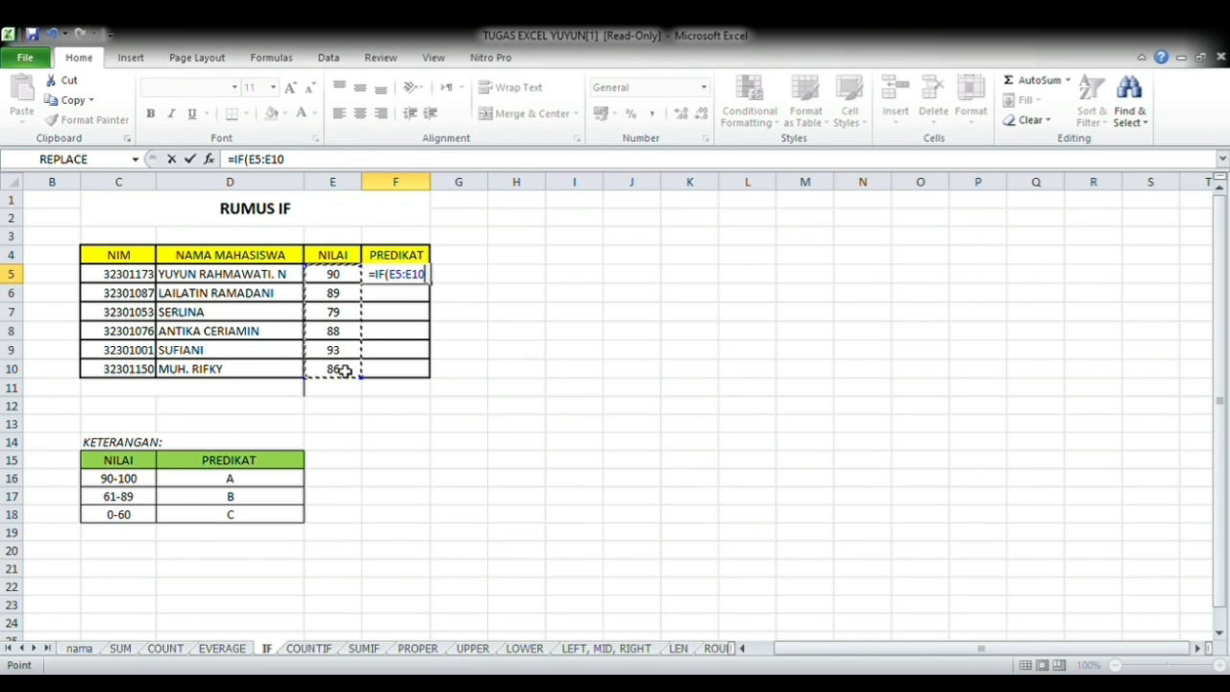
pyautogui.write('>=')
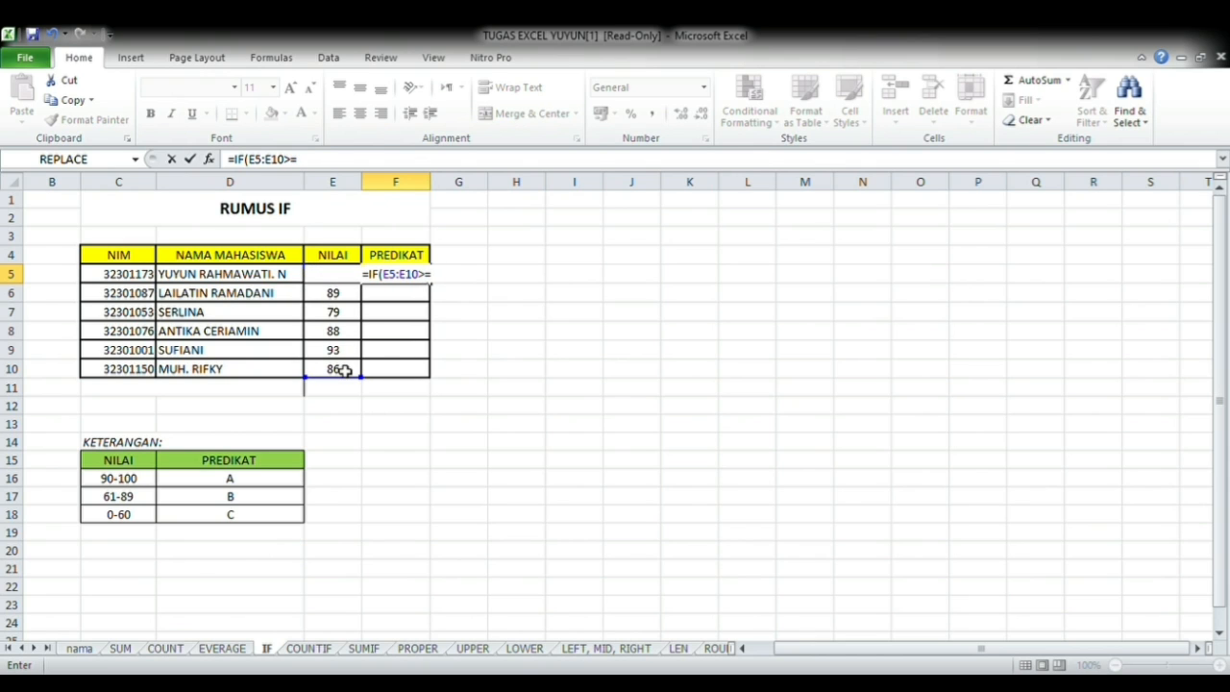
pyautogui.write('90')
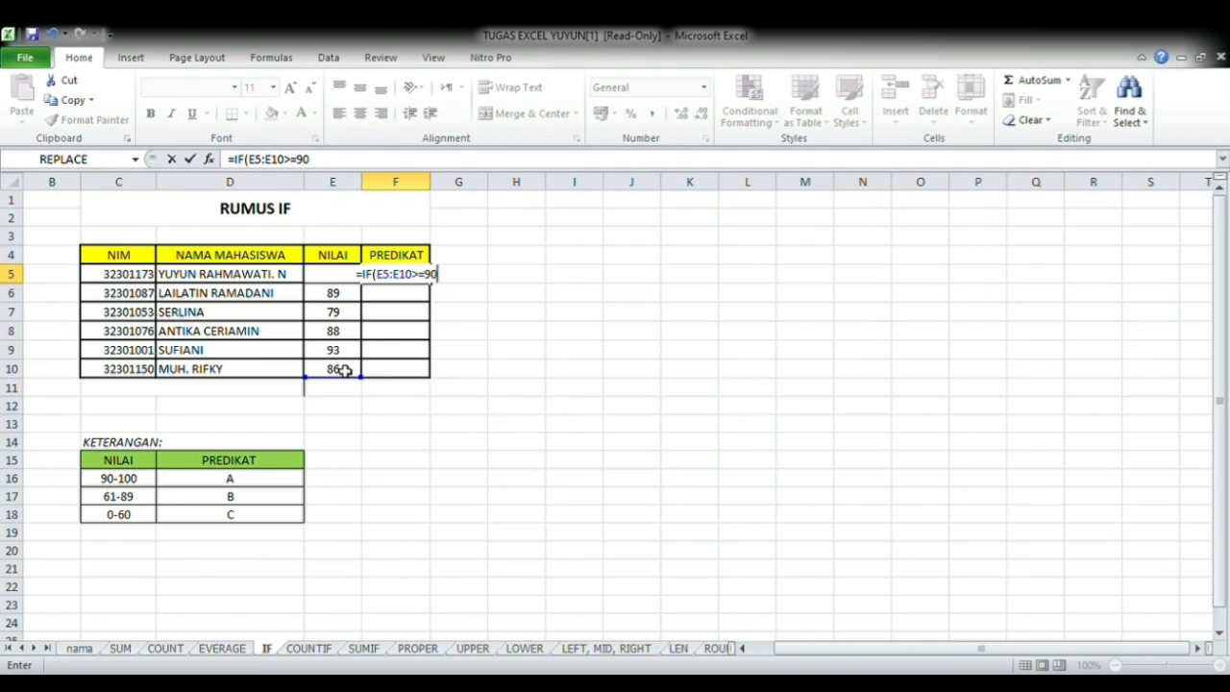
pyautogui.write(';"A"')
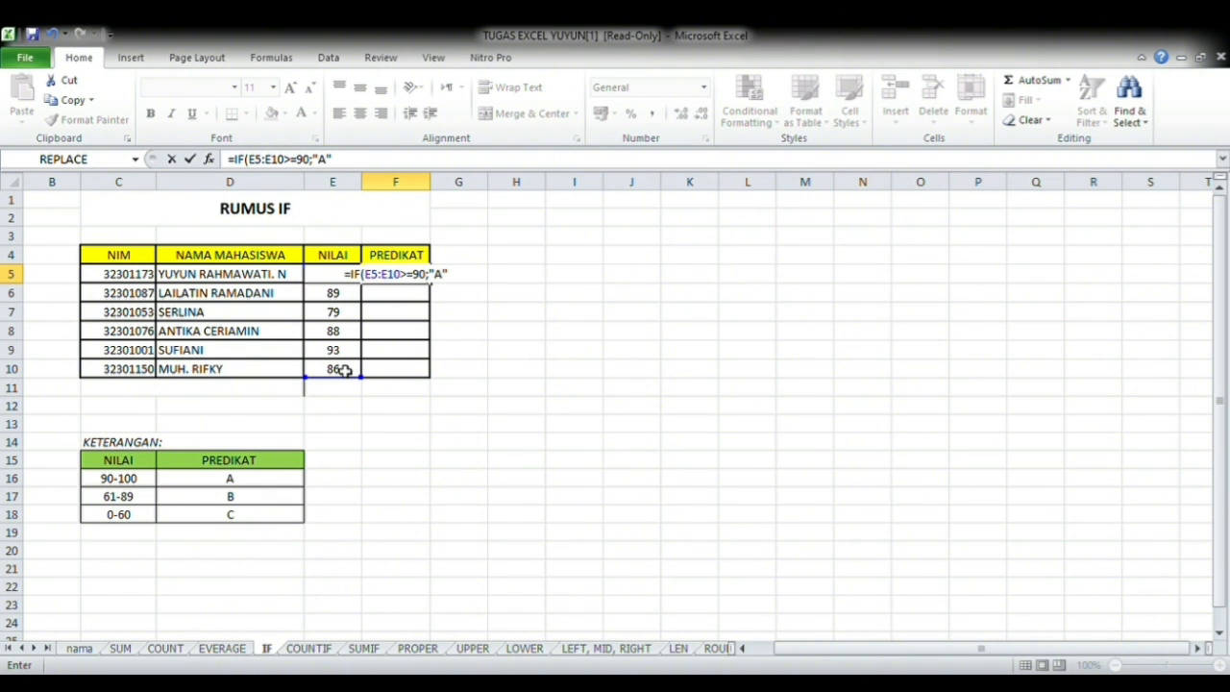
# Add a nested IF to the F5 formula with the test C16:C18>=61.
pyautogui.write(';O')
pyautogui.press('BackSpace')
pyautogui.write('IF')
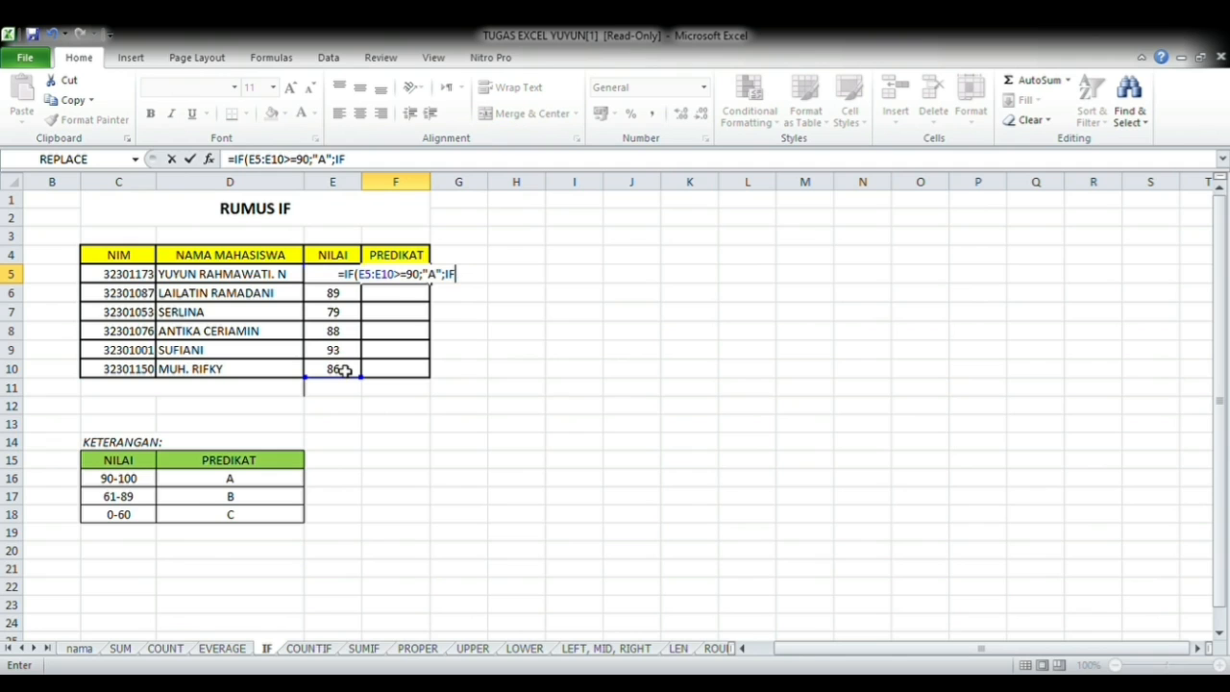
pyautogui.write('(')
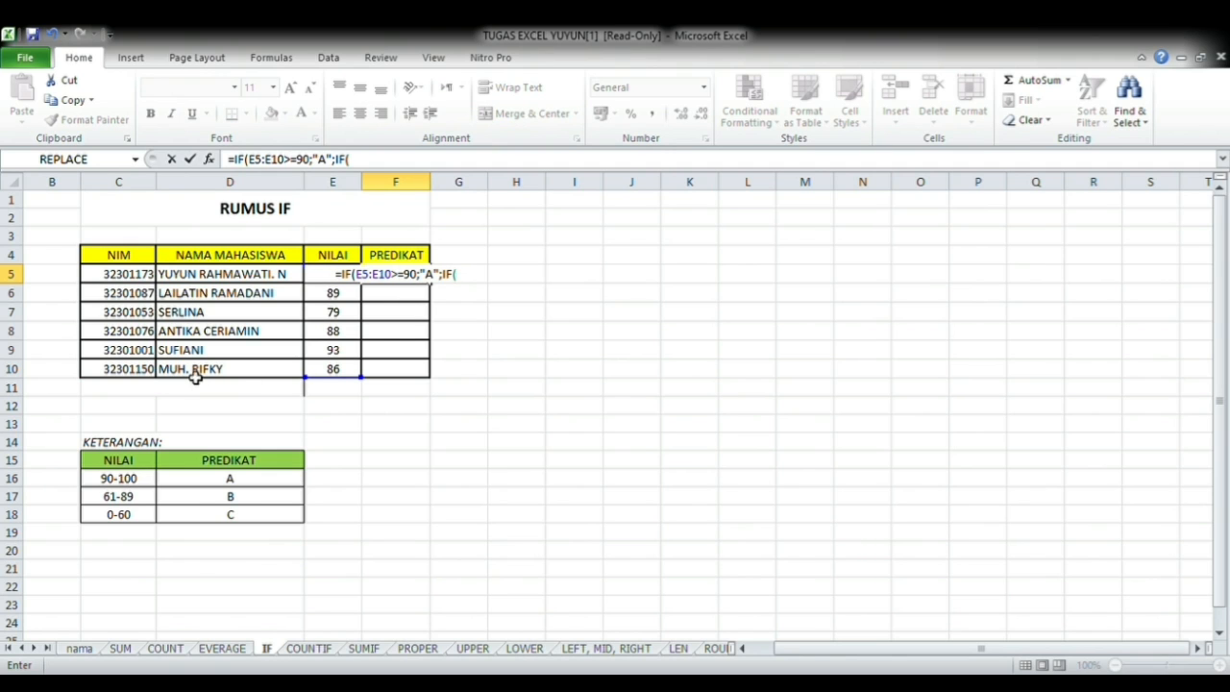
pyautogui.moveTo(133, 480); pyautogui.dragTo(142, 515)
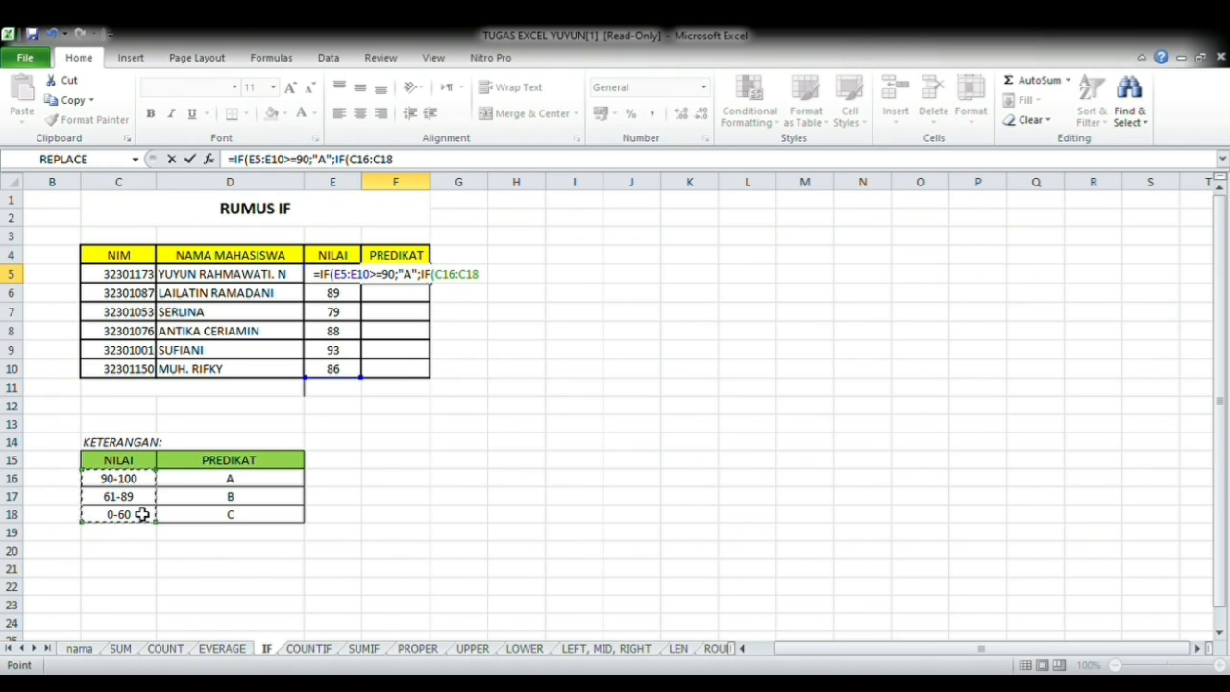
pyautogui.write('=<')
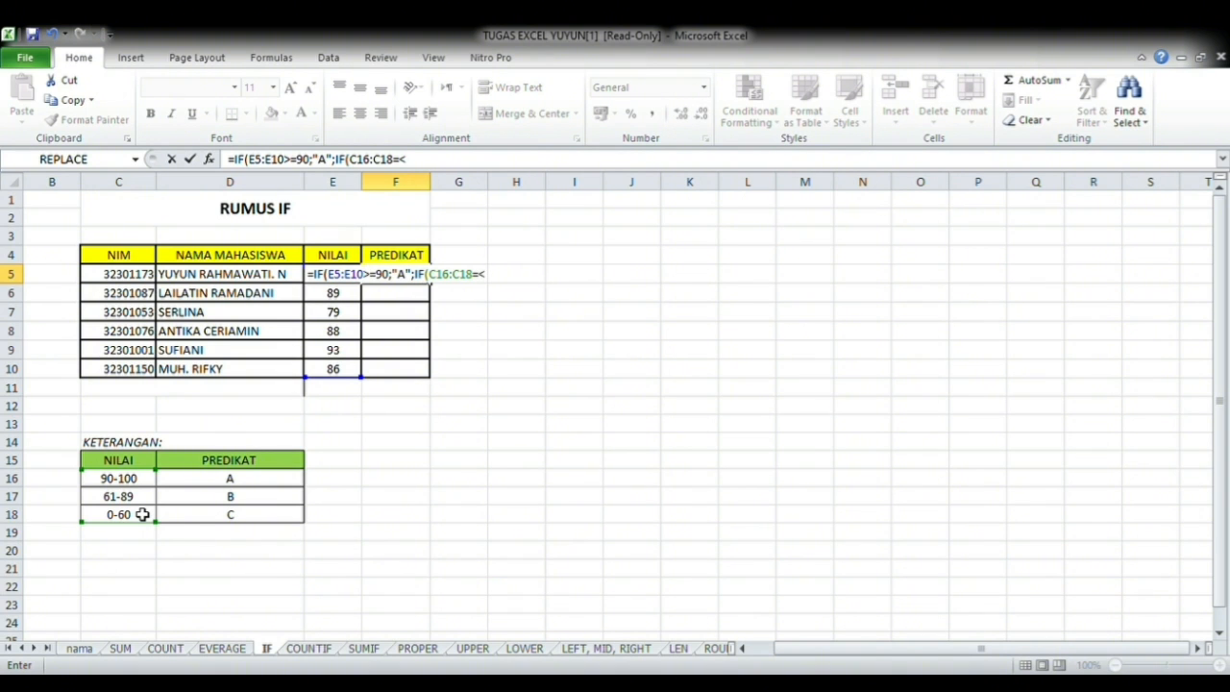
pyautogui.press('BackSpace')
pyautogui.press('BackSpace')
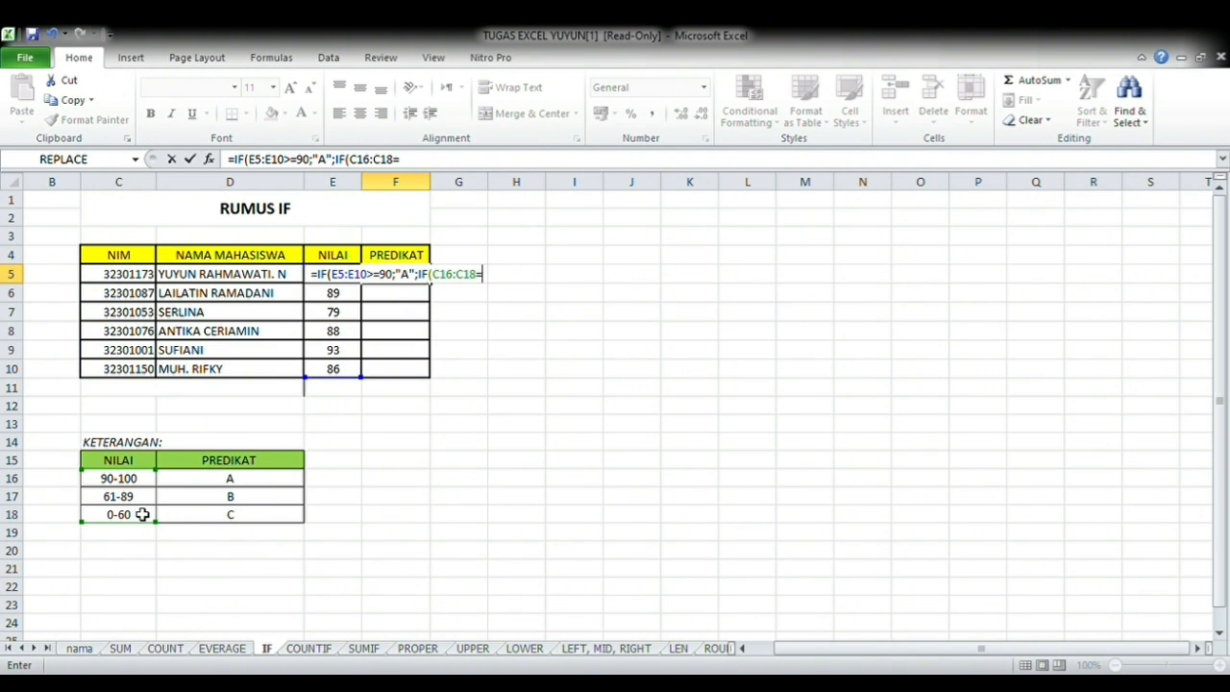
pyautogui.write('<=')
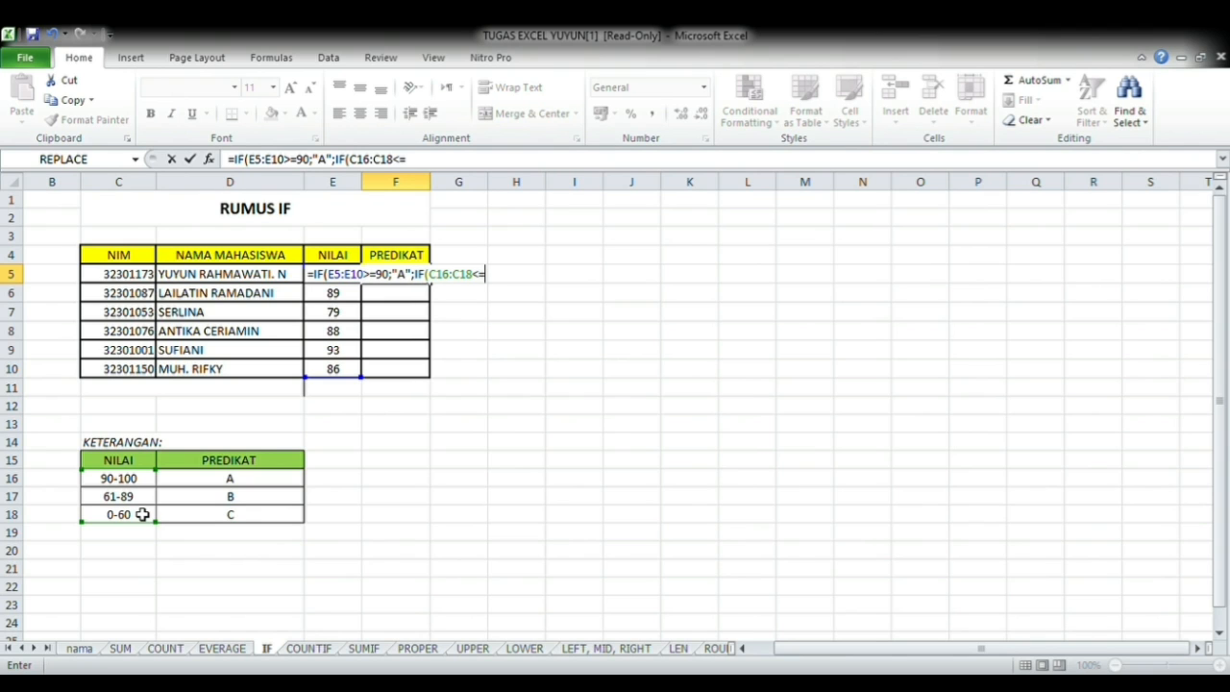
pyautogui.press('BackSpace')
pyautogui.press('BackSpace')
pyautogui.write('>=6')
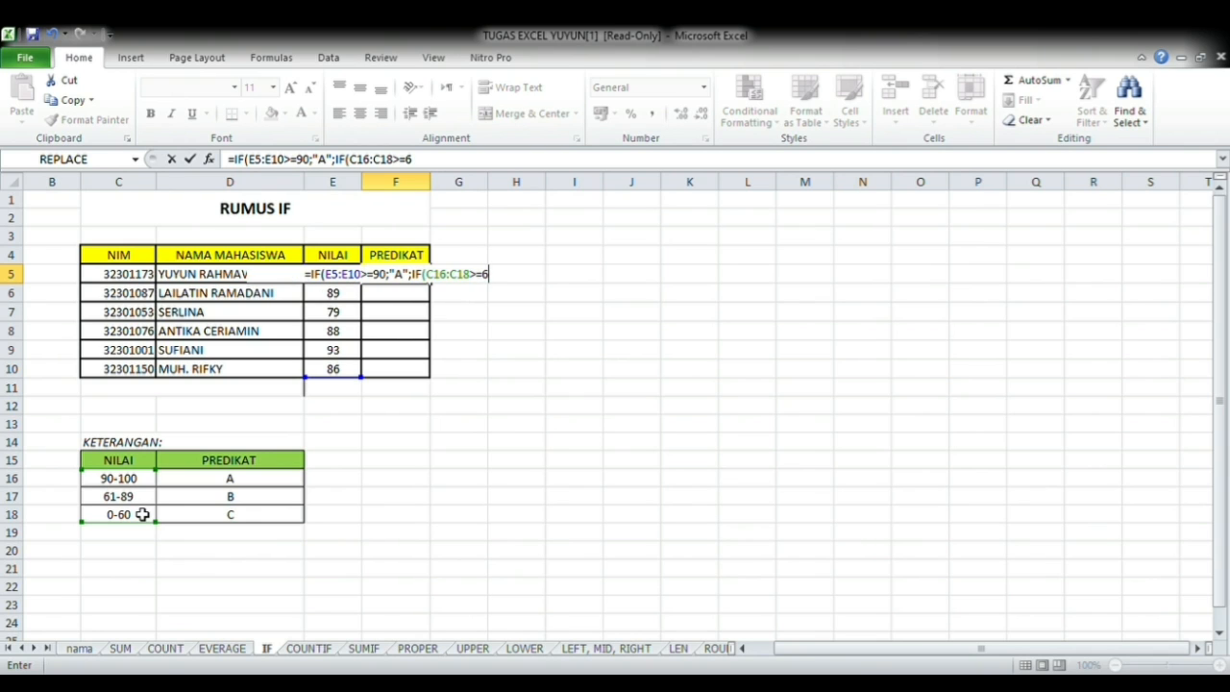
pyautogui.write('1;')
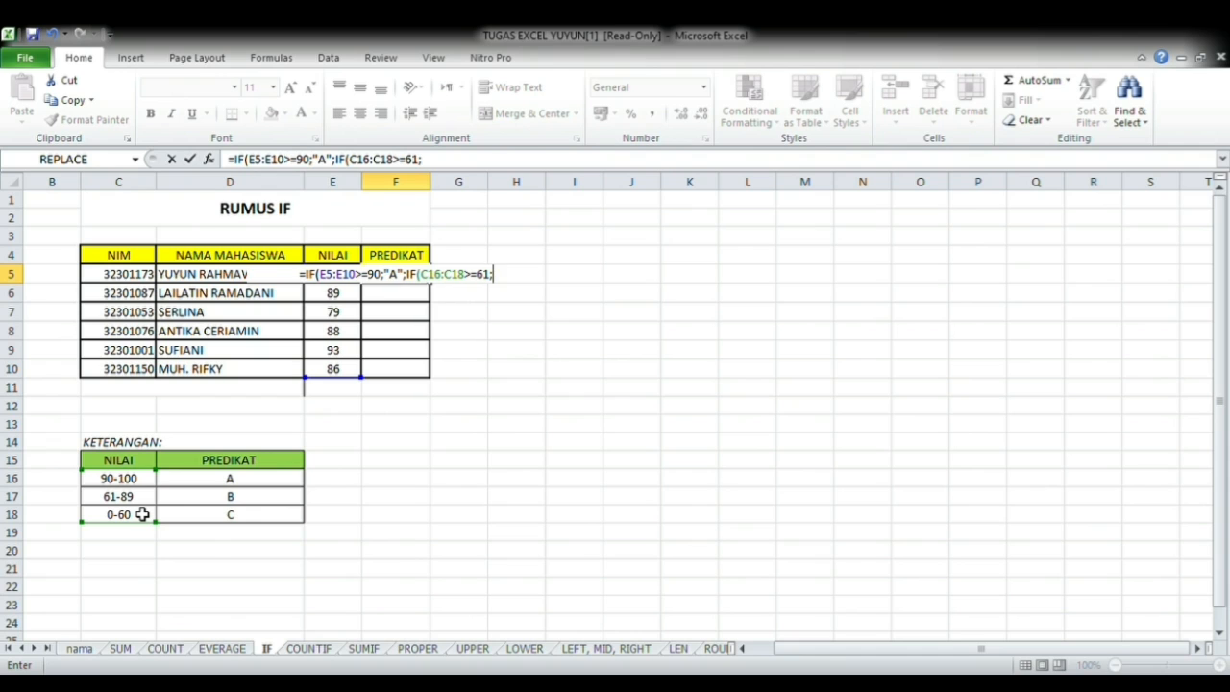
# Finish the nested IF in F5 with "B" as its true result and "C" as its false result.
pyautogui.write('"B')
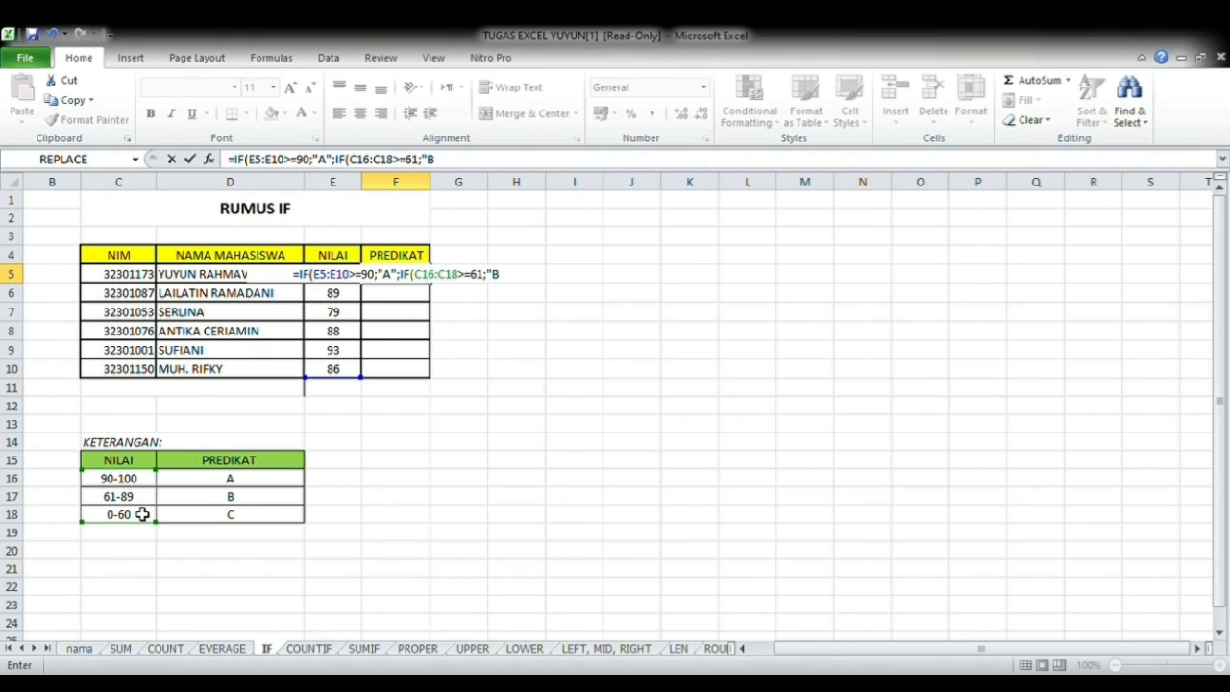
pyautogui.write('"')
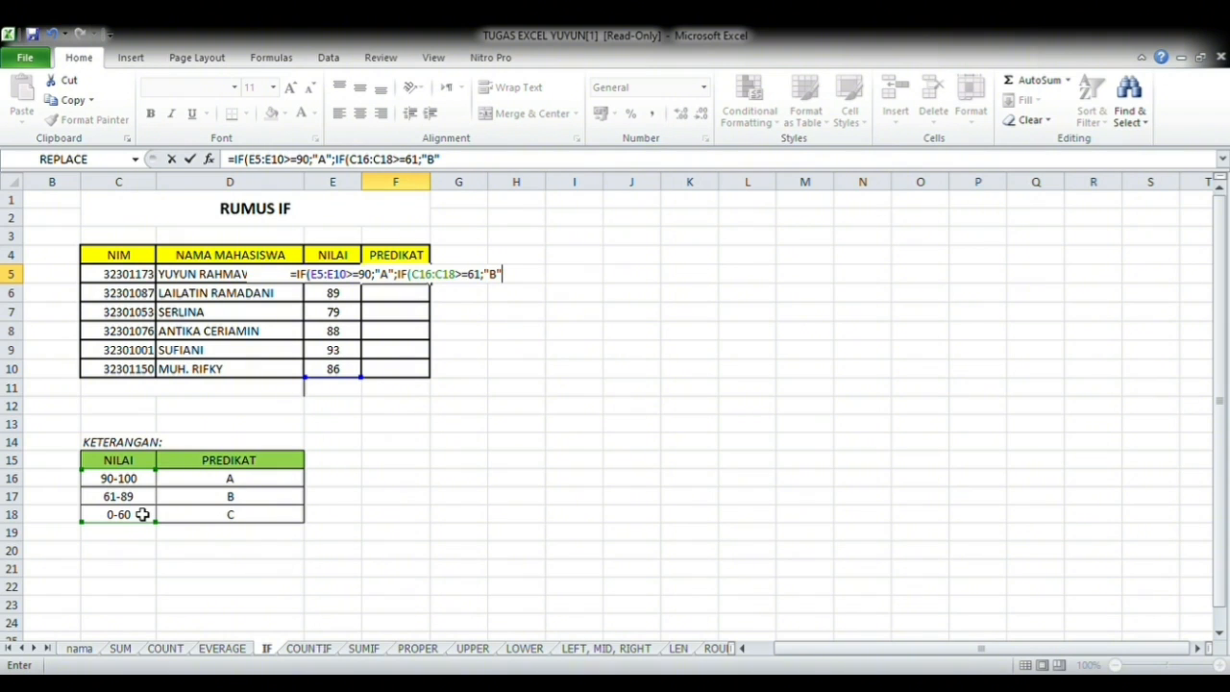
pyautogui.write(';')
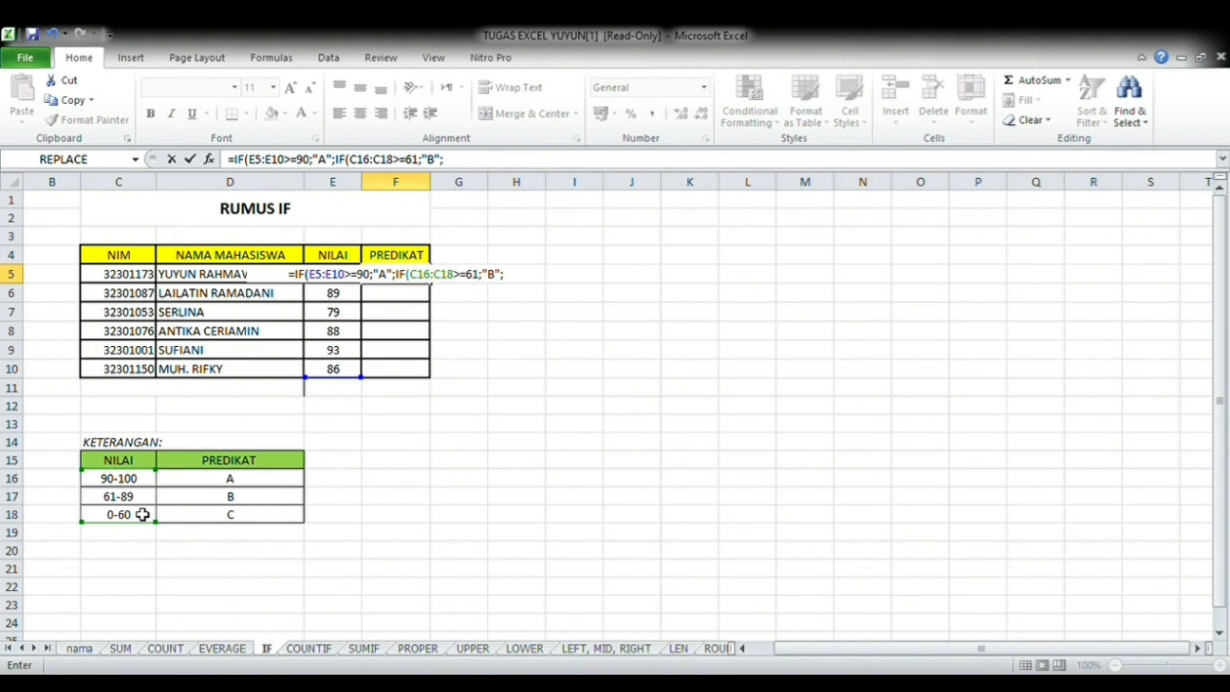
pyautogui.write('"')
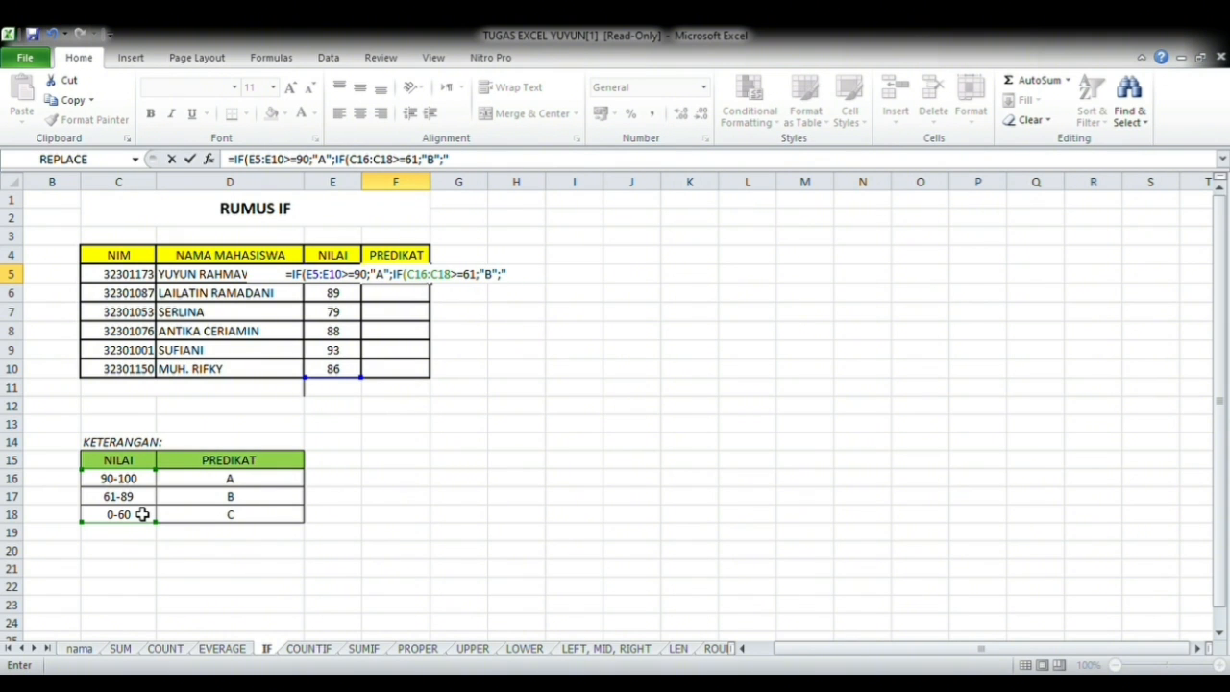
pyautogui.write('C')
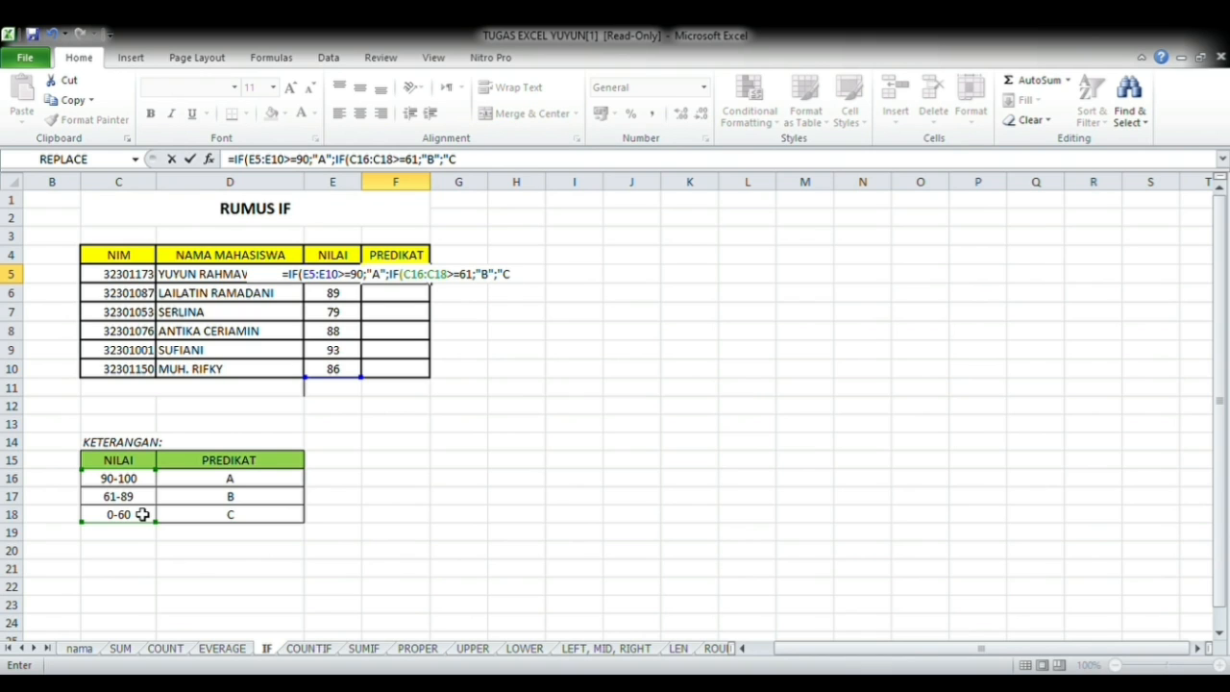
pyautogui.write(';')
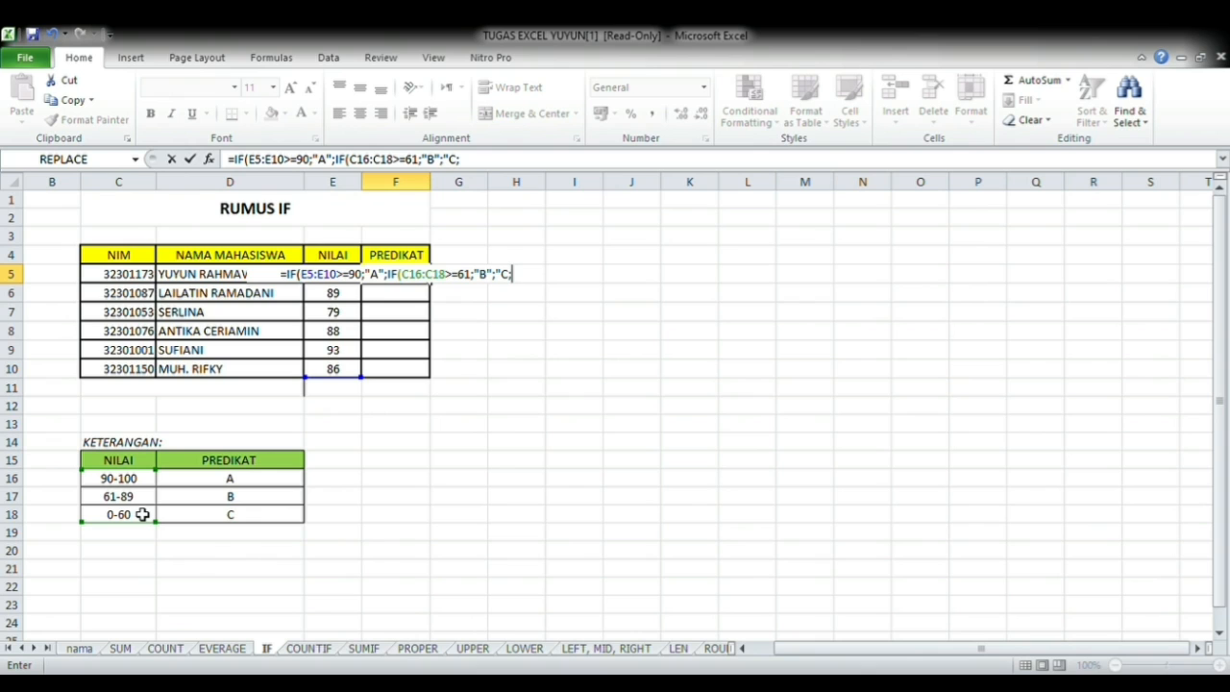
pyautogui.write('"')
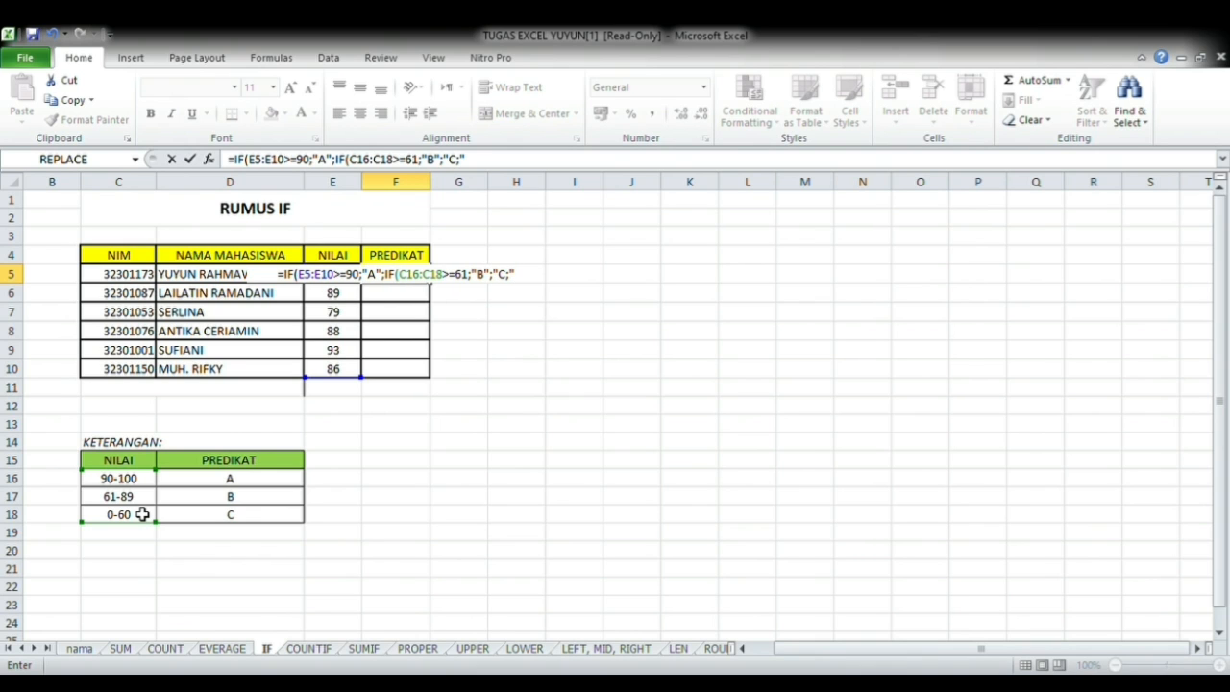
pyautogui.press('BackSpace')
pyautogui.press('BackSpace')
pyautogui.write('"')
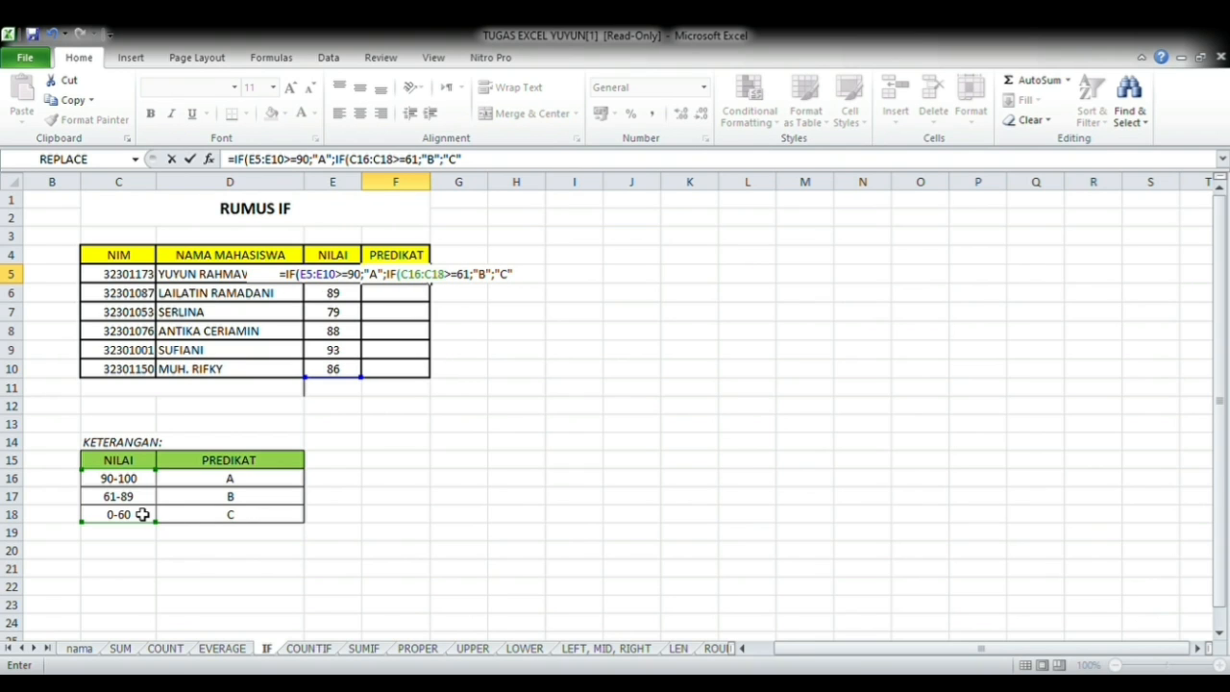
pyautogui.write(')')
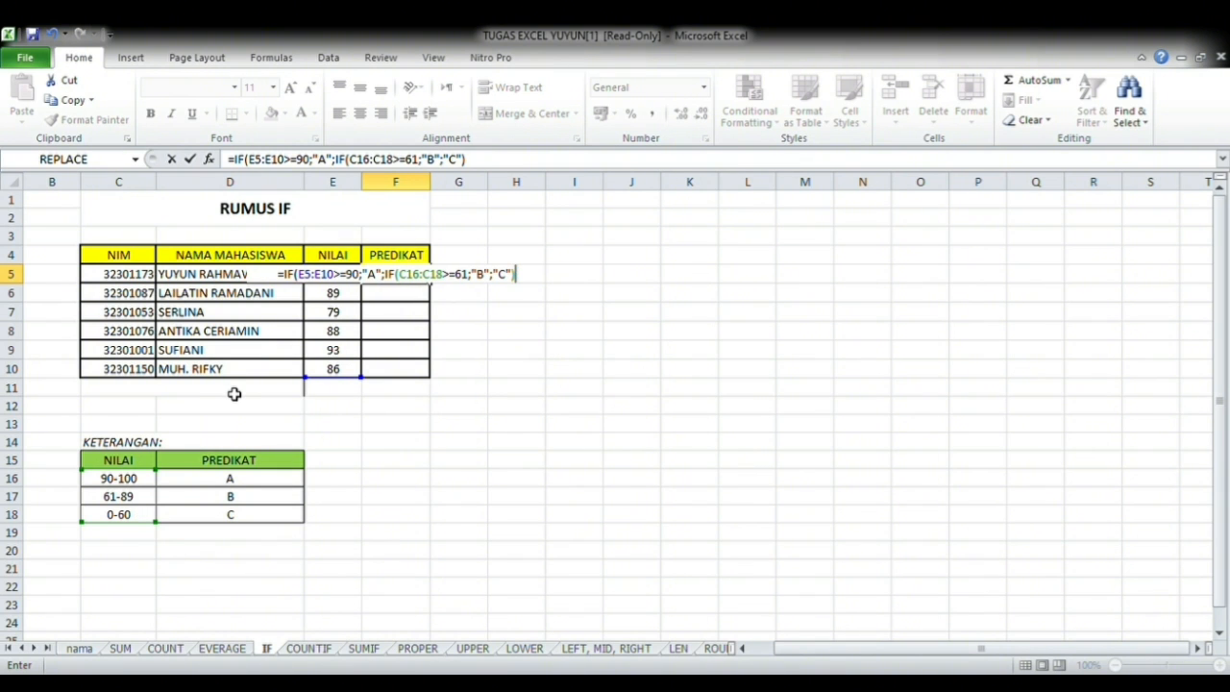
pyautogui.press('Return')
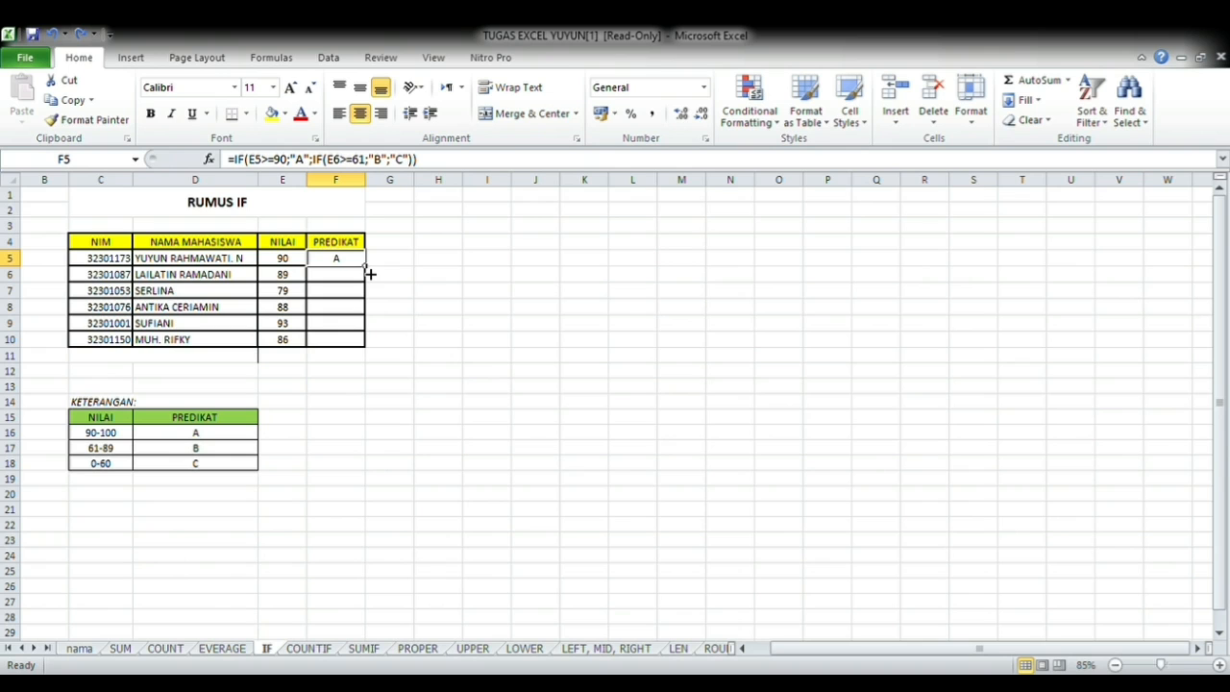
# Fill the nested IF formula from F5 down through F10 in the PREDIKAT column.
pyautogui.moveTo(370, 275); pyautogui.dragTo(364, 349)
pyautogui.click(437, 449)
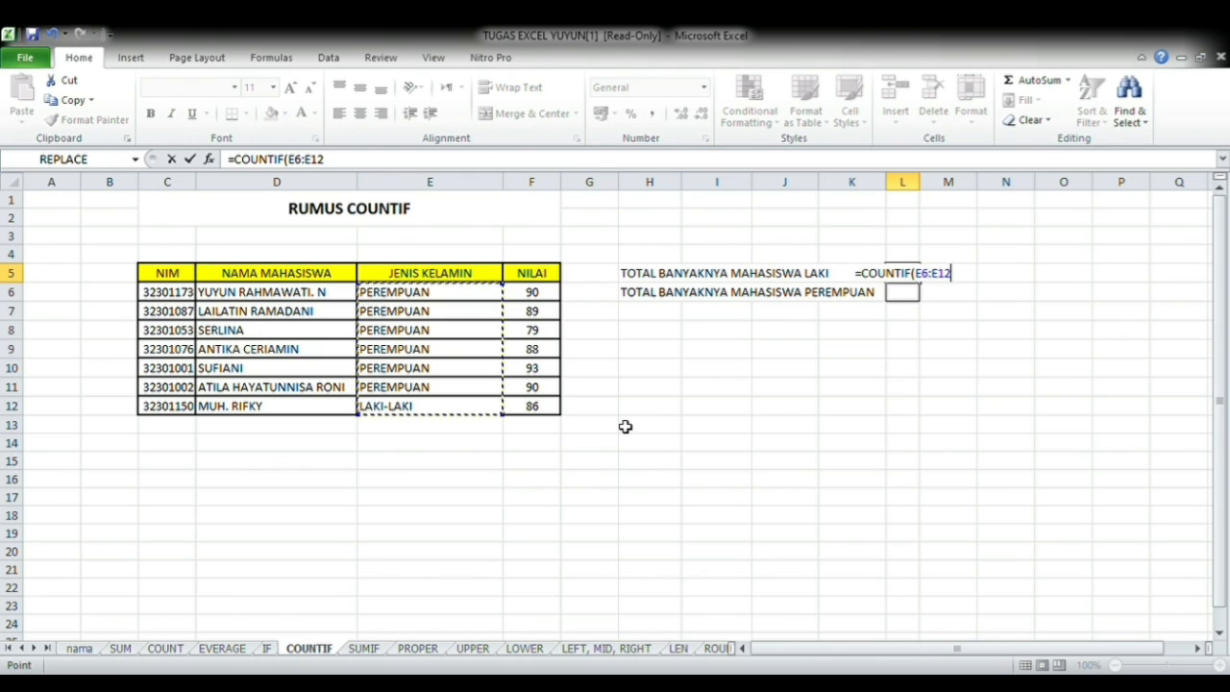
# On the COUNTIF sheet, count the male students in L5 with COUNTIF over E6:E12 and the criterion "LAKI-LAKI".
pyautogui.write(';')
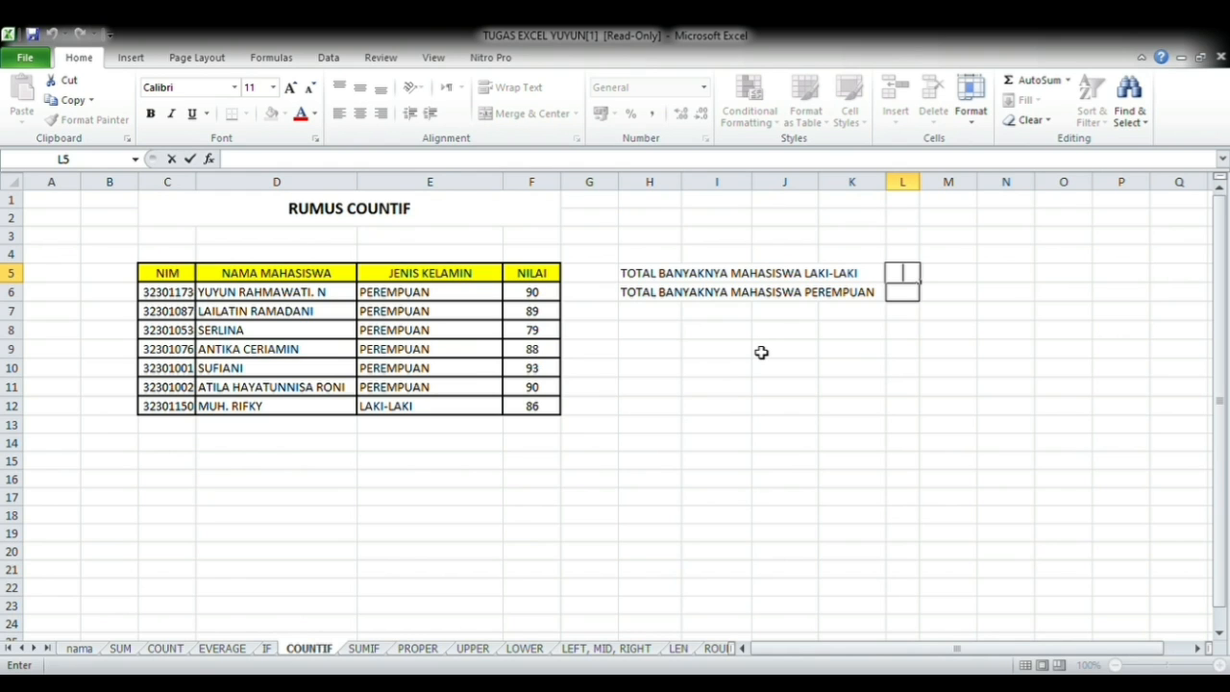
pyautogui.click(908, 276)
pyautogui.write('=COUNTIF(')
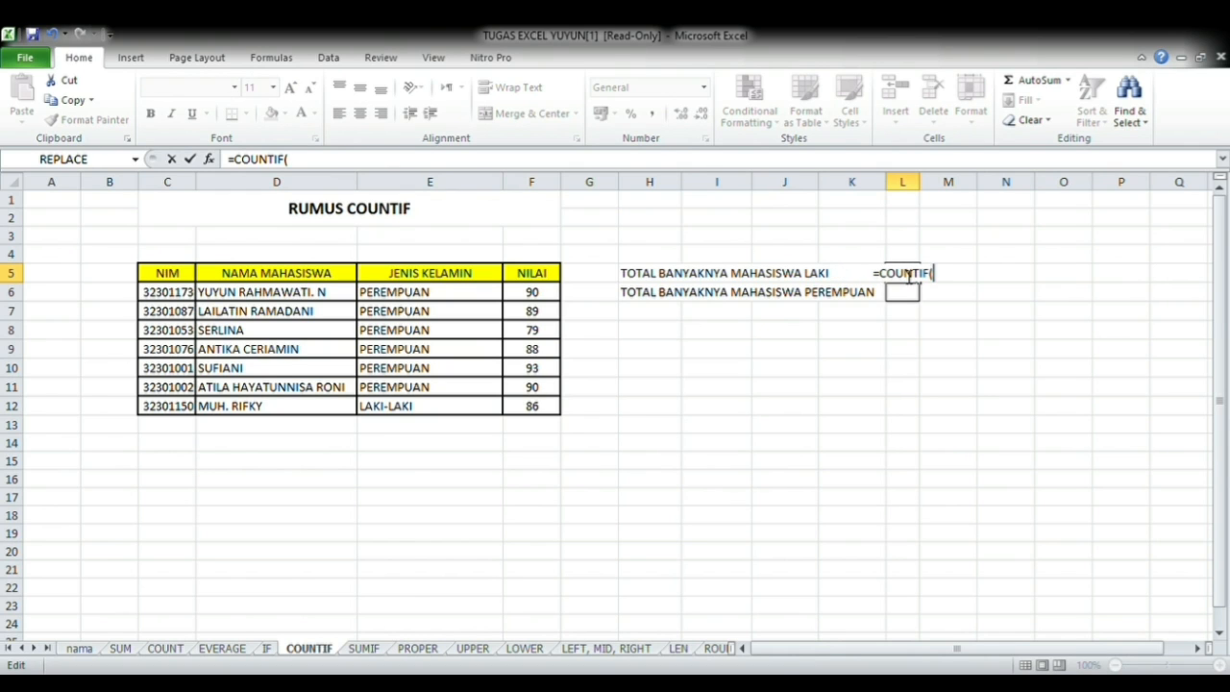
pyautogui.click(453, 299)
pyautogui.moveTo(454, 300); pyautogui.dragTo(451, 412)
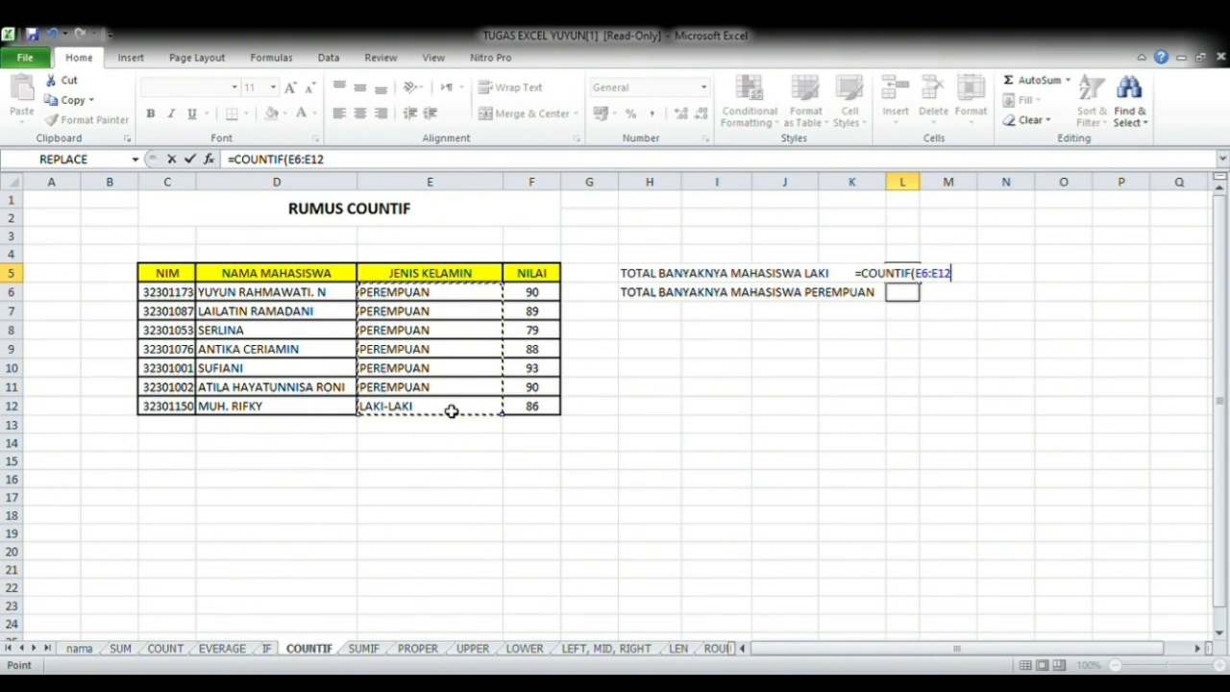
pyautogui.write(';"LAKI-LAKI')
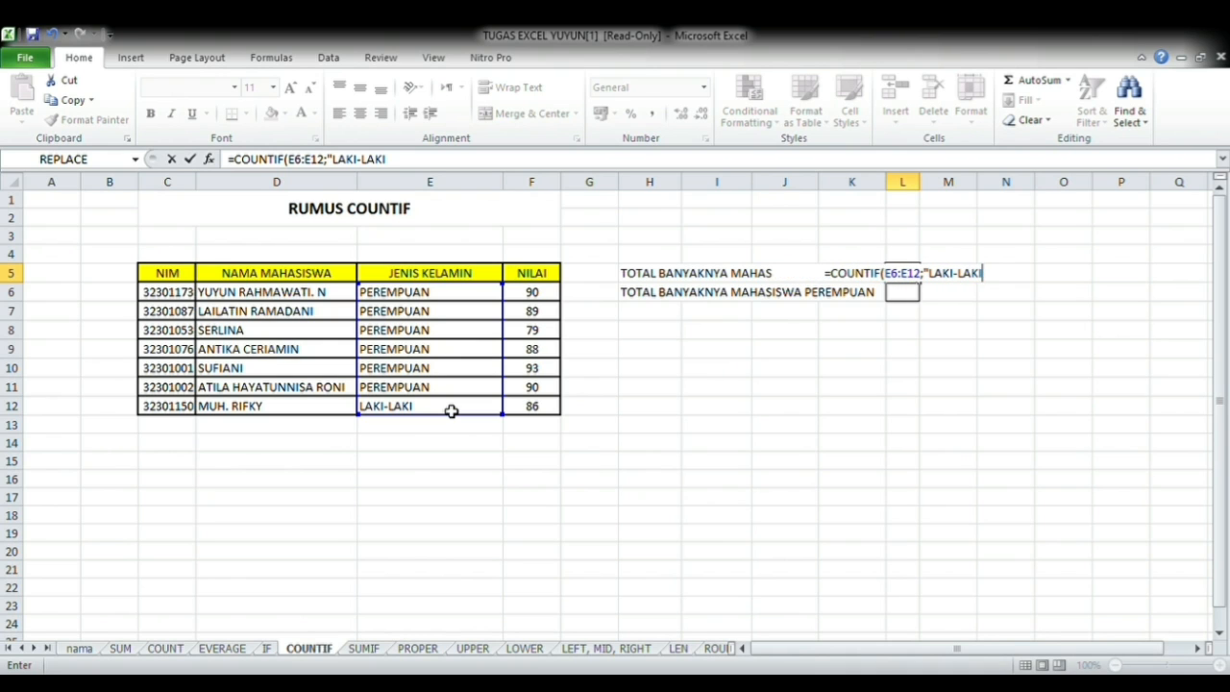
pyautogui.write('"')
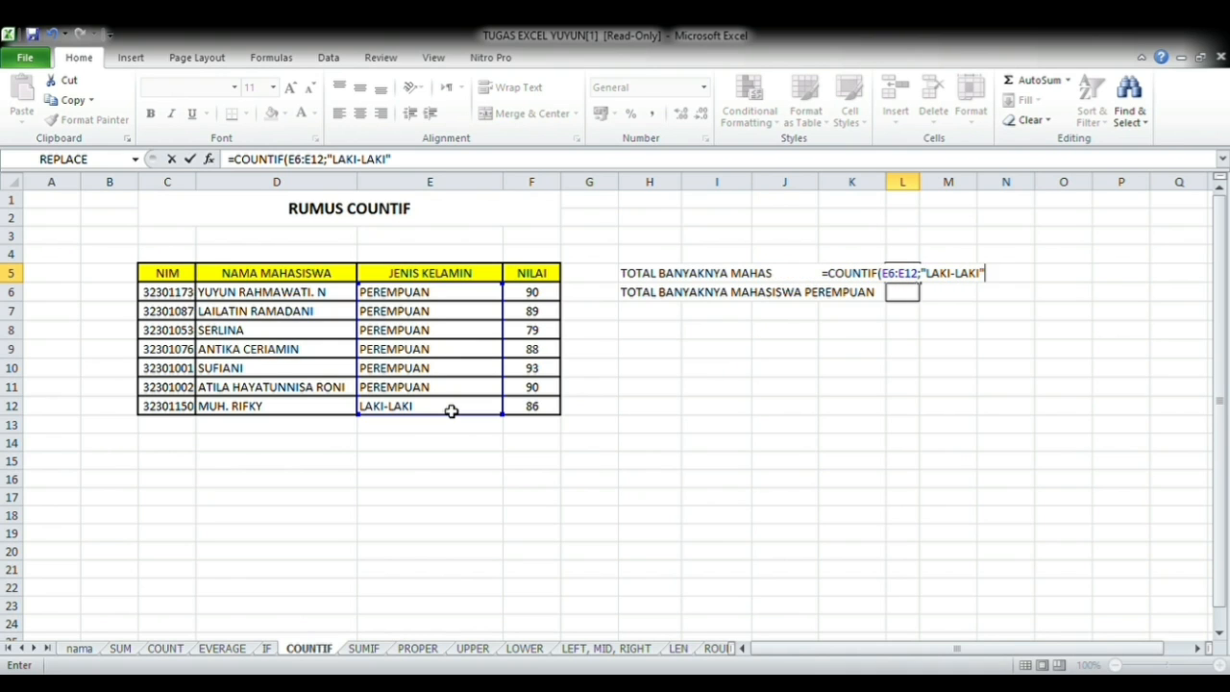
pyautogui.press('Return')
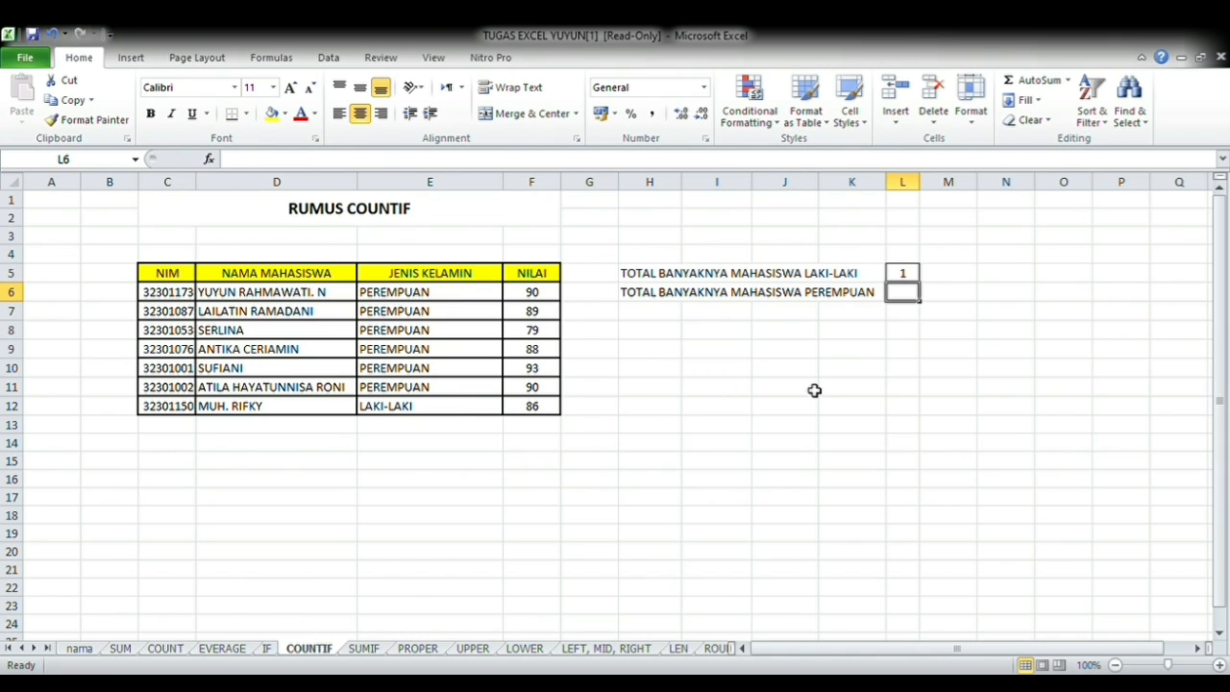
# Count the female students in L6 with COUNTIF over E6:E12 and the criterion "PEREMPUAN".
pyautogui.doubleClick(911, 299)
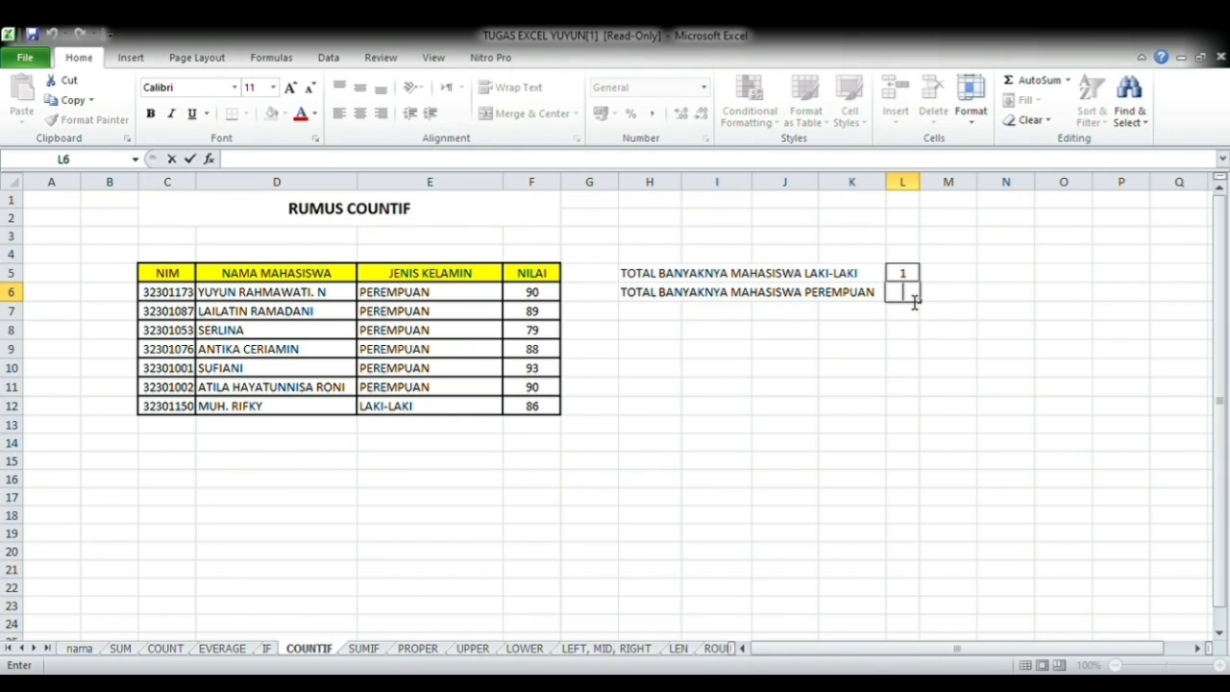
pyautogui.write('=COUNTIF')
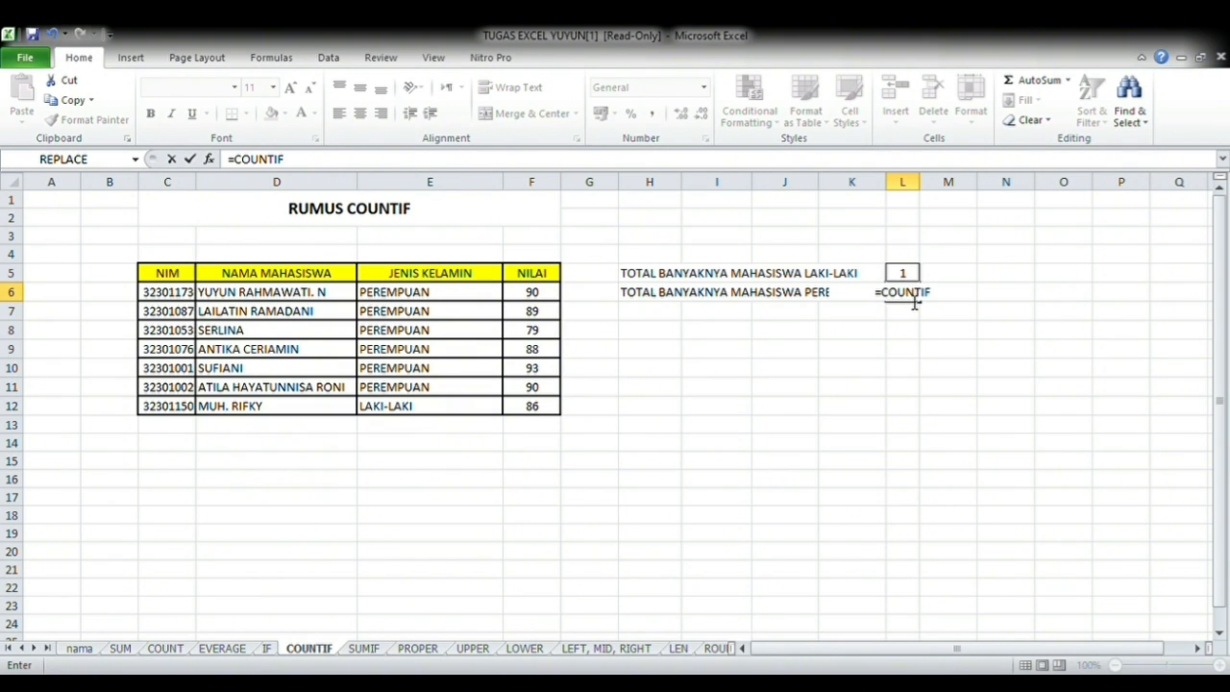
pyautogui.write('(')
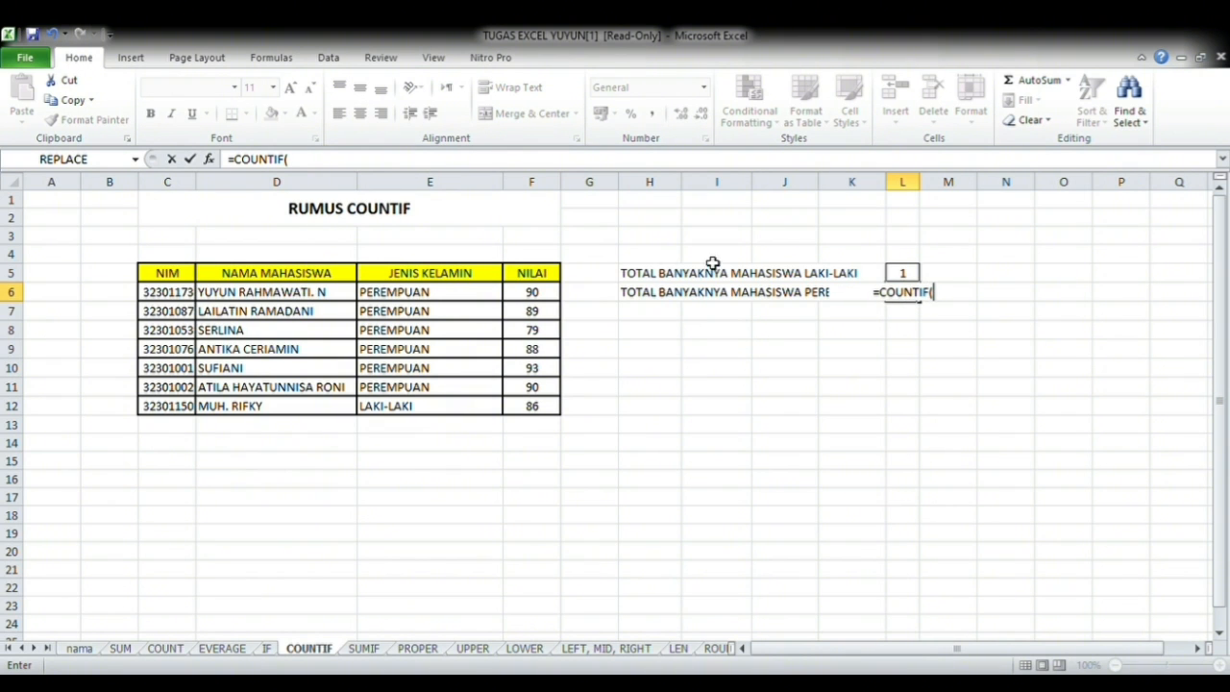
pyautogui.moveTo(484, 291); pyautogui.dragTo(467, 415)
pyautogui.write(';"PER')
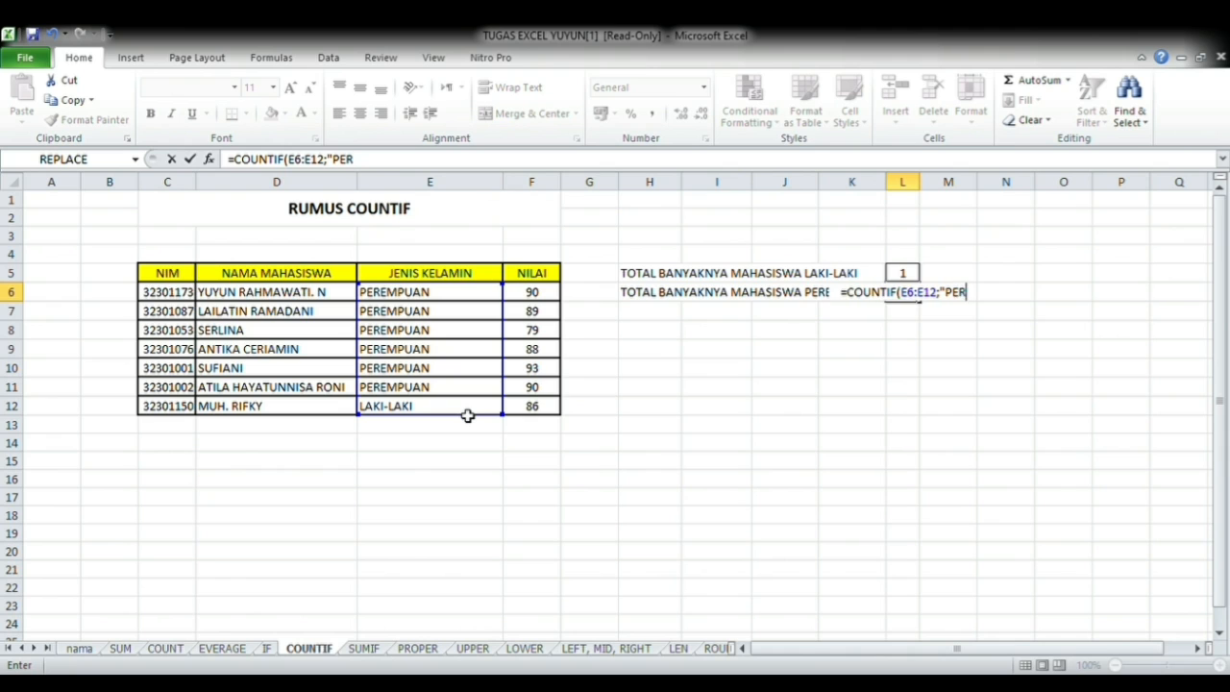
pyautogui.write('EMPUAN"')
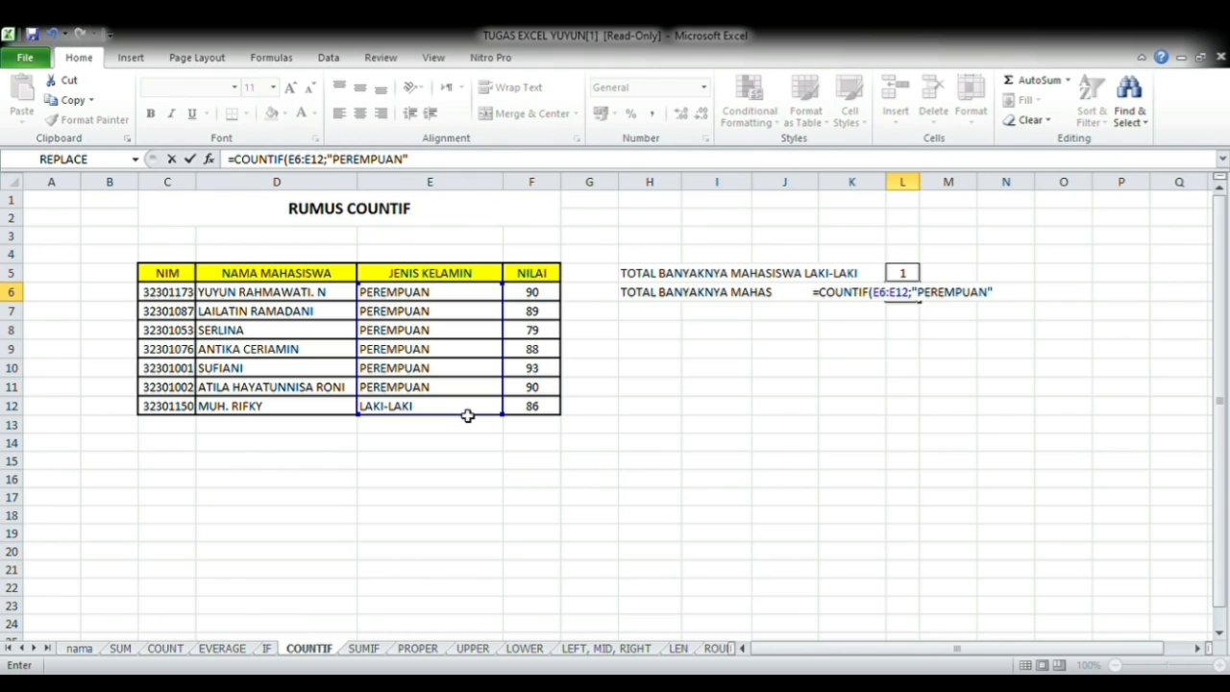
pyautogui.press('Return')
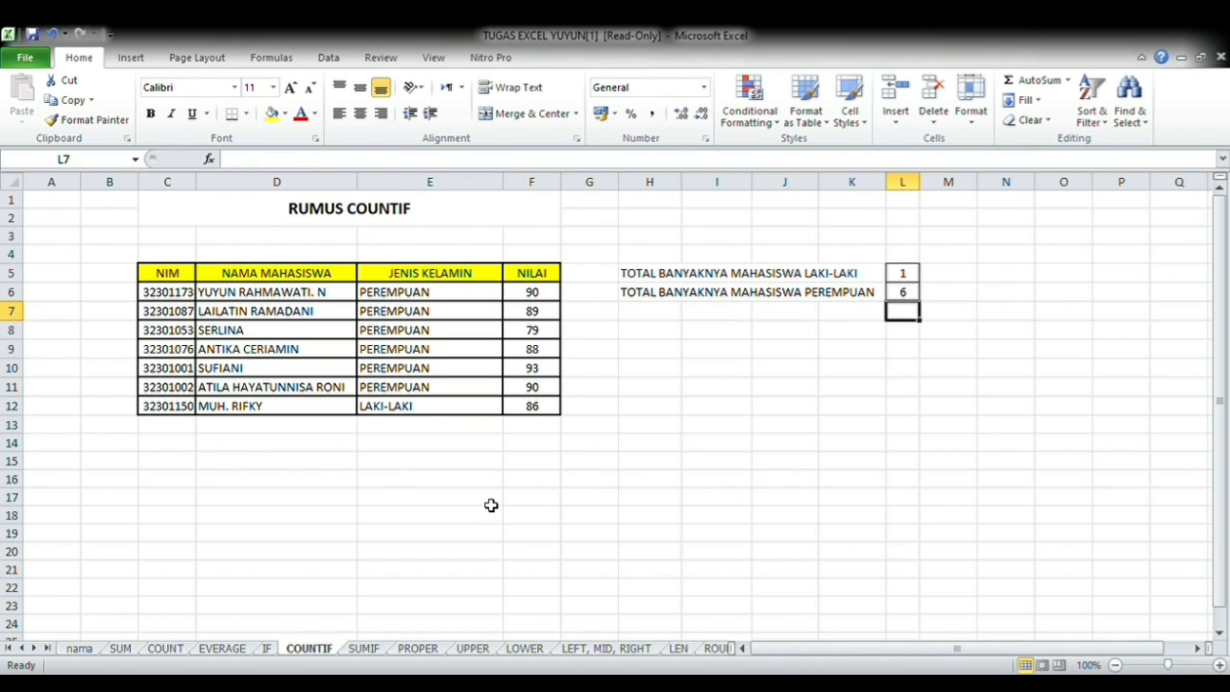
pyautogui.click(525, 520)
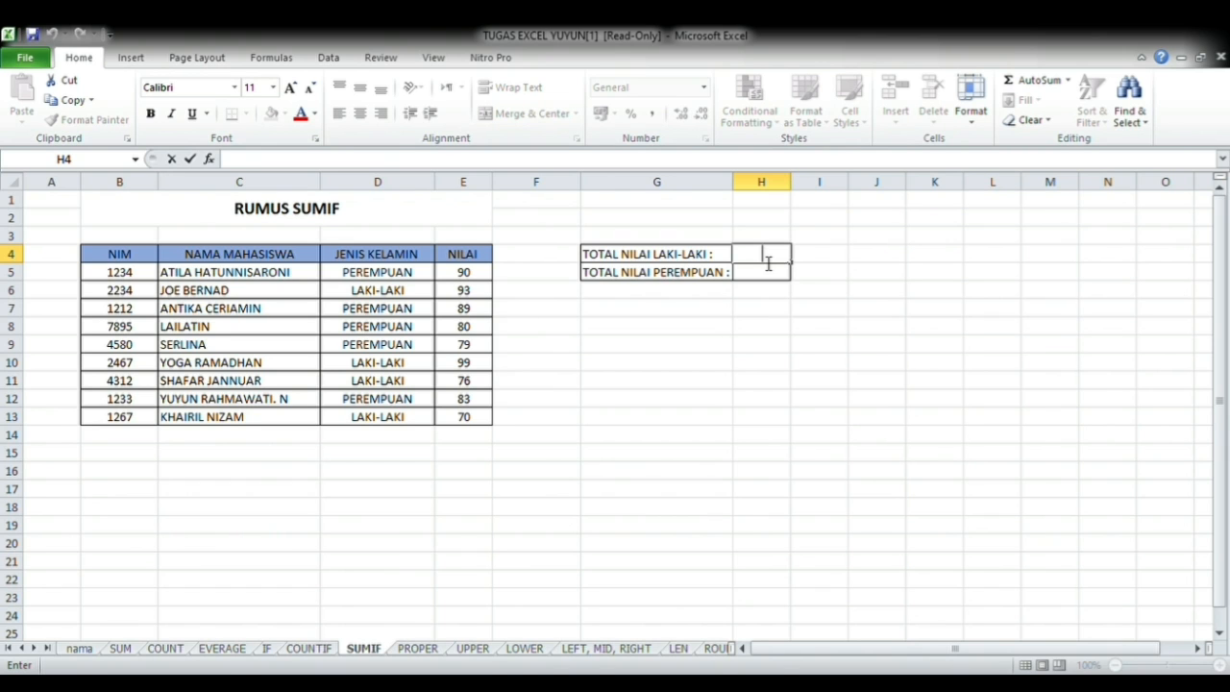
# On the SUMIF sheet, total the male students' grades in H4 with =SUMIF(D5:D13;"LAKI-LAKI";E5:E13).
pyautogui.write('=SUMIF(')
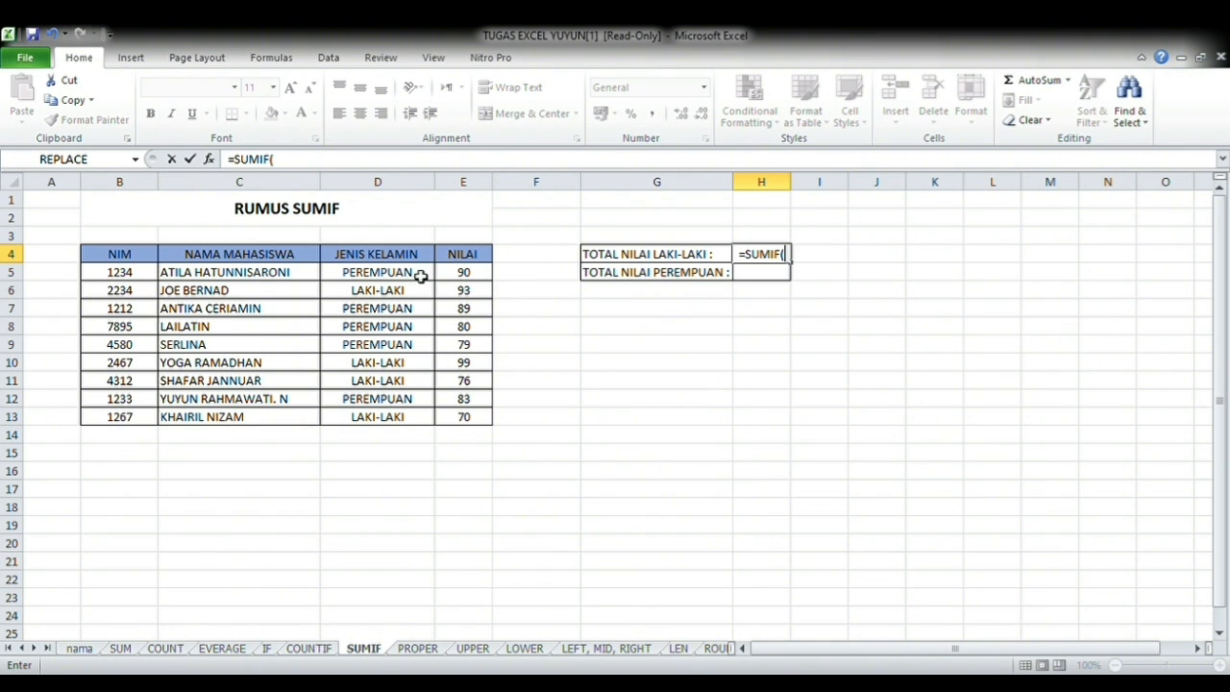
pyautogui.moveTo(406, 275); pyautogui.dragTo(392, 417)
pyautogui.write(';')
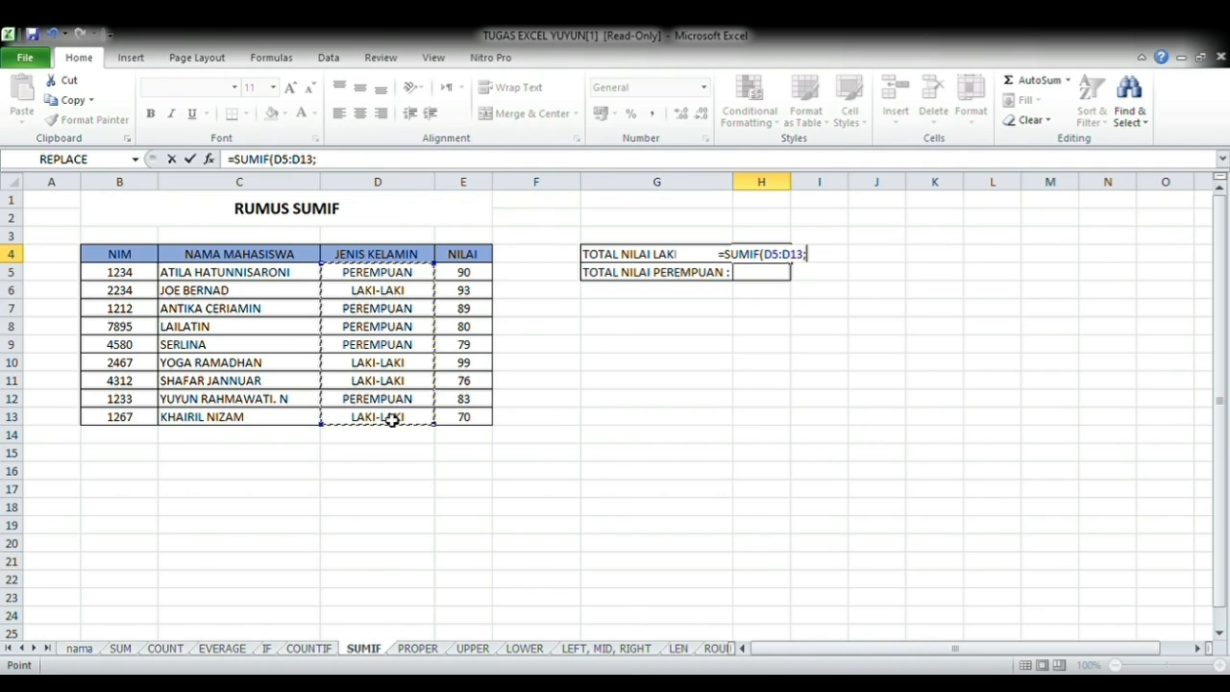
pyautogui.write('"')
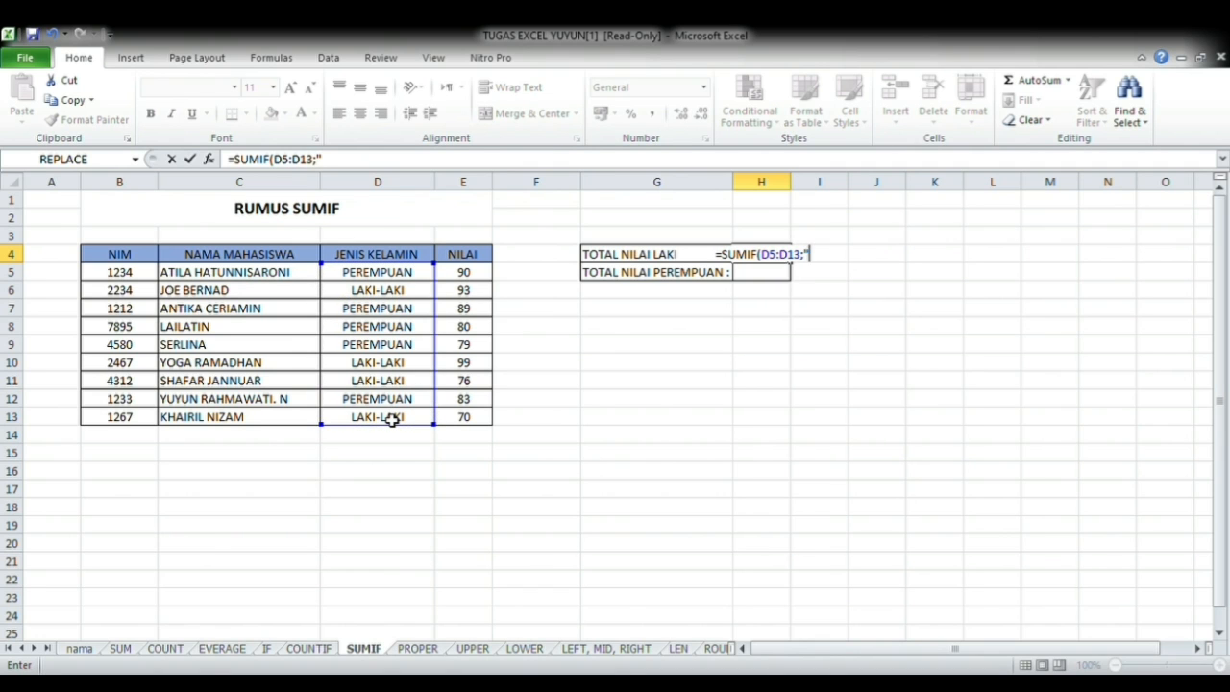
pyautogui.write('LAKI-LAKI')
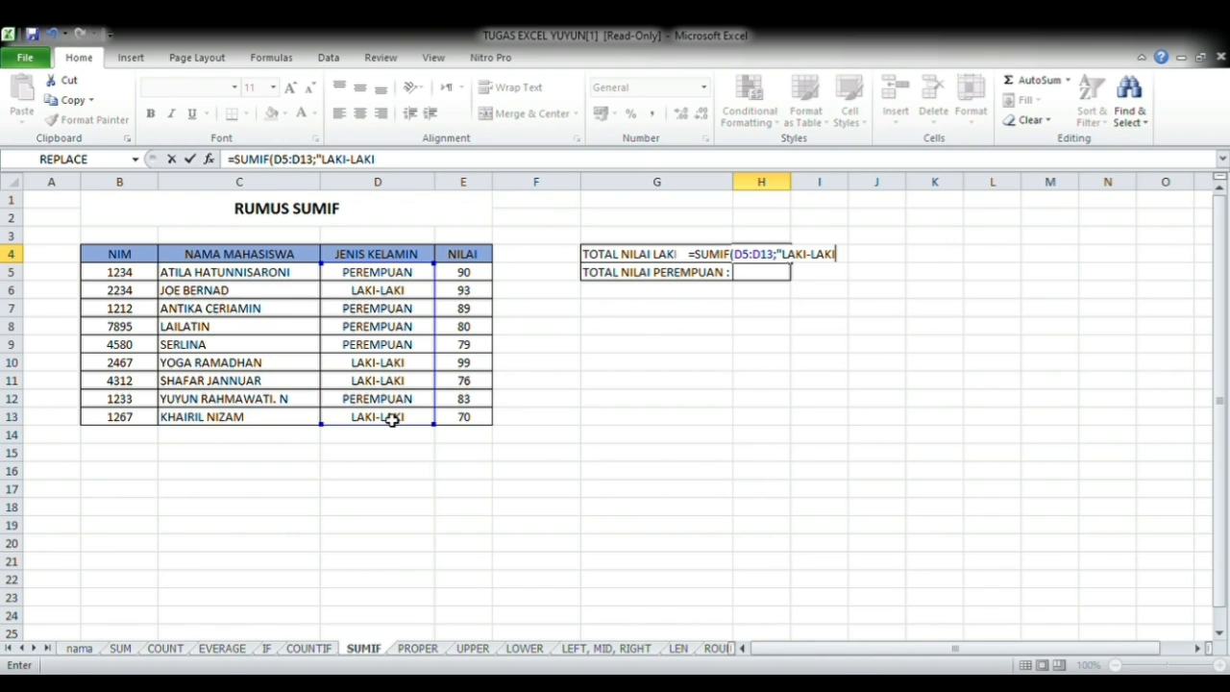
pyautogui.write('";')
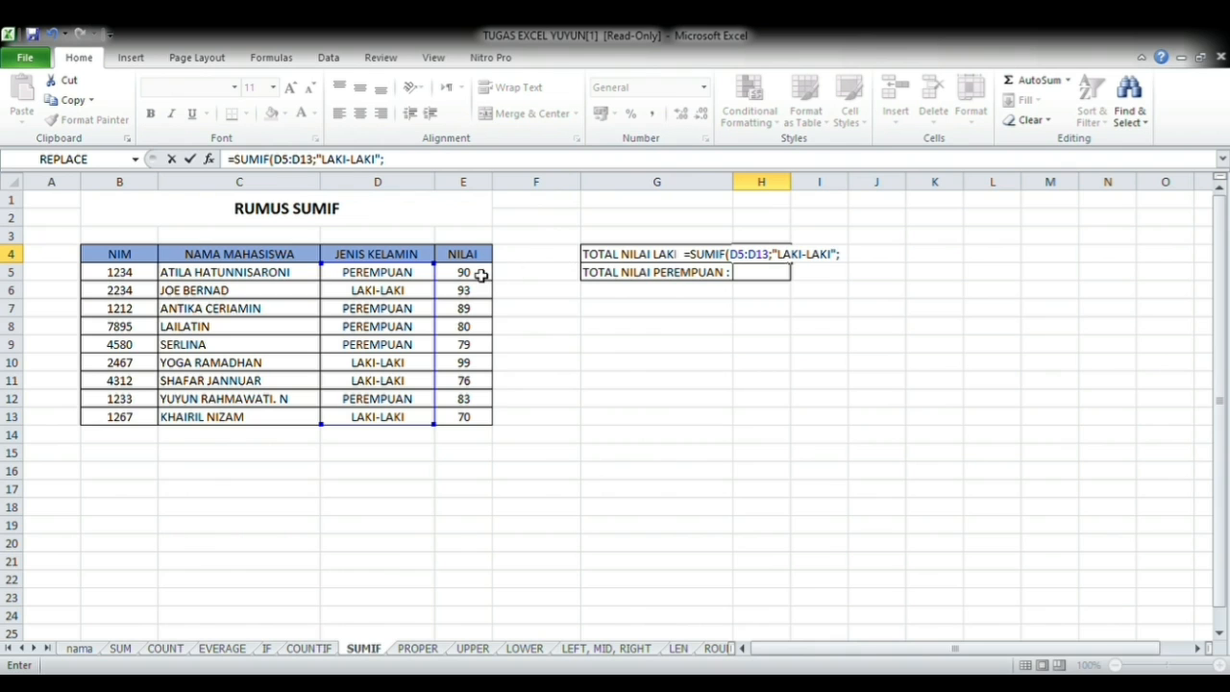
pyautogui.moveTo(472, 275); pyautogui.dragTo(472, 420)
pyautogui.write(')')
pyautogui.press('Return')
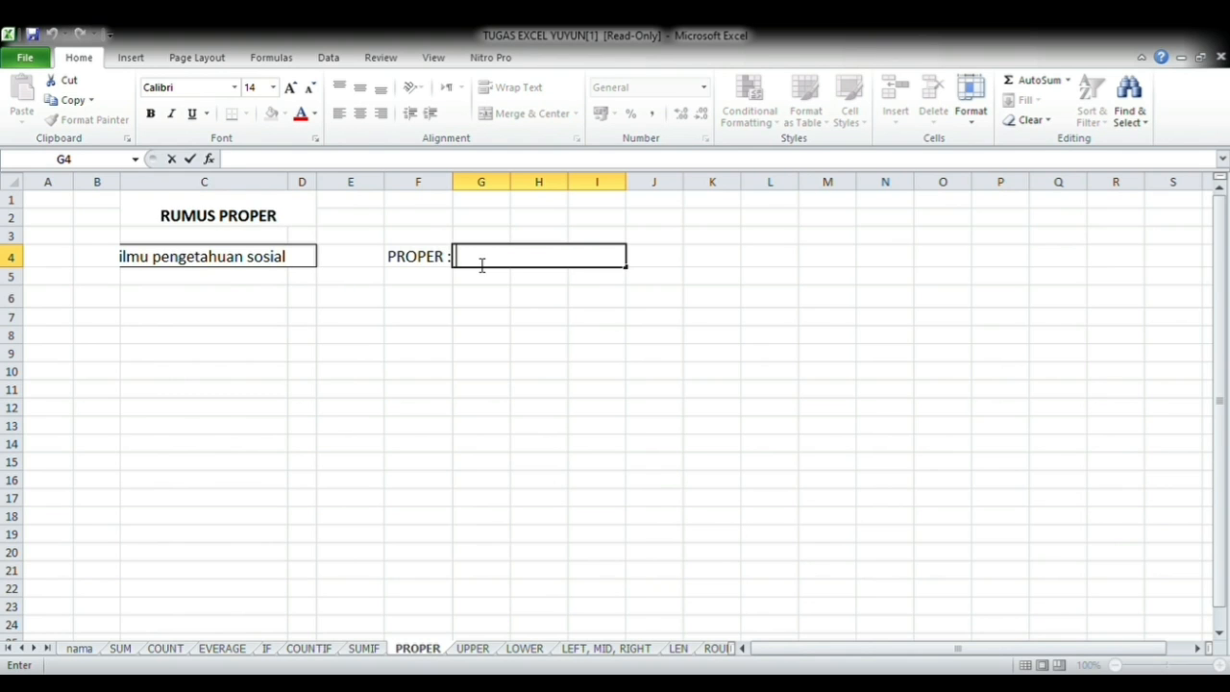
# On the PROPER sheet, capitalise each word of the C4 text in G4 with the PROPER function.
pyautogui.write('=PROPER(')
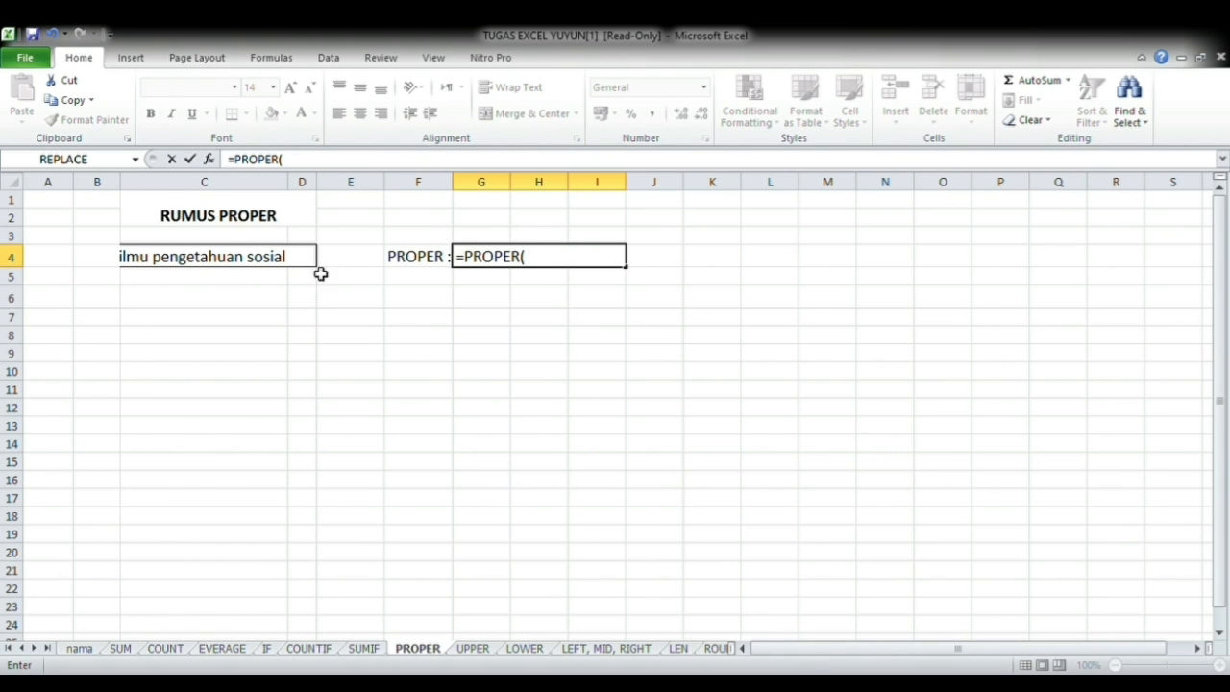
pyautogui.click(264, 259)
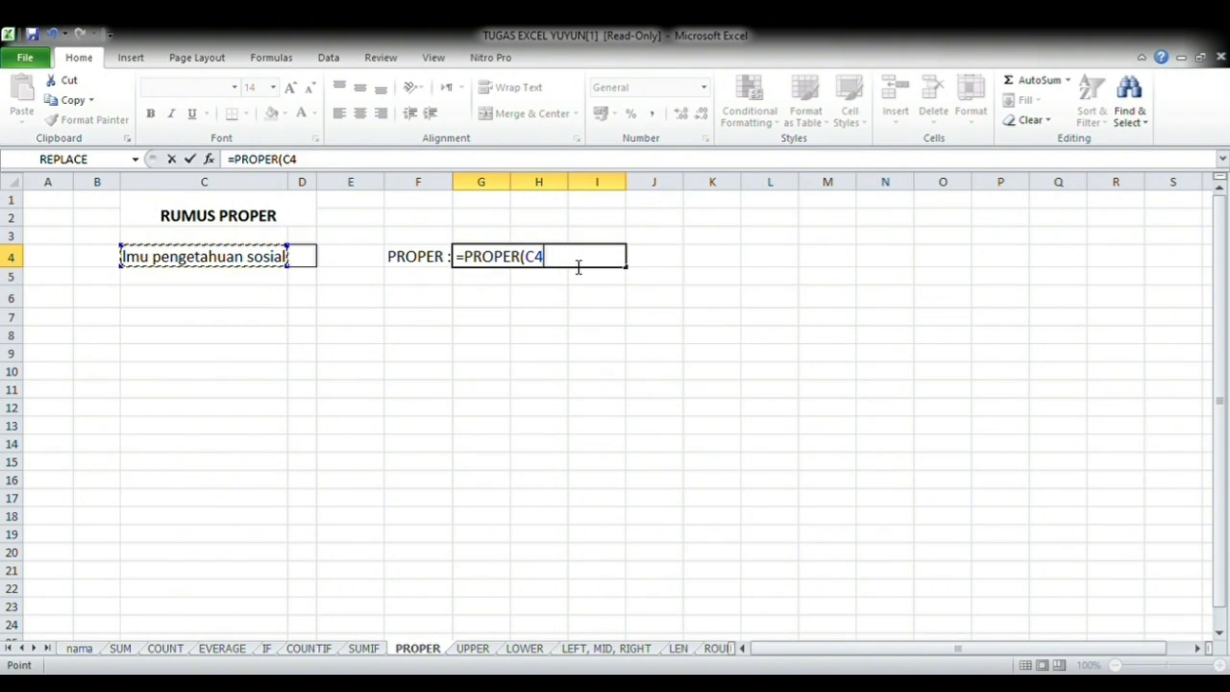
pyautogui.press('Return')
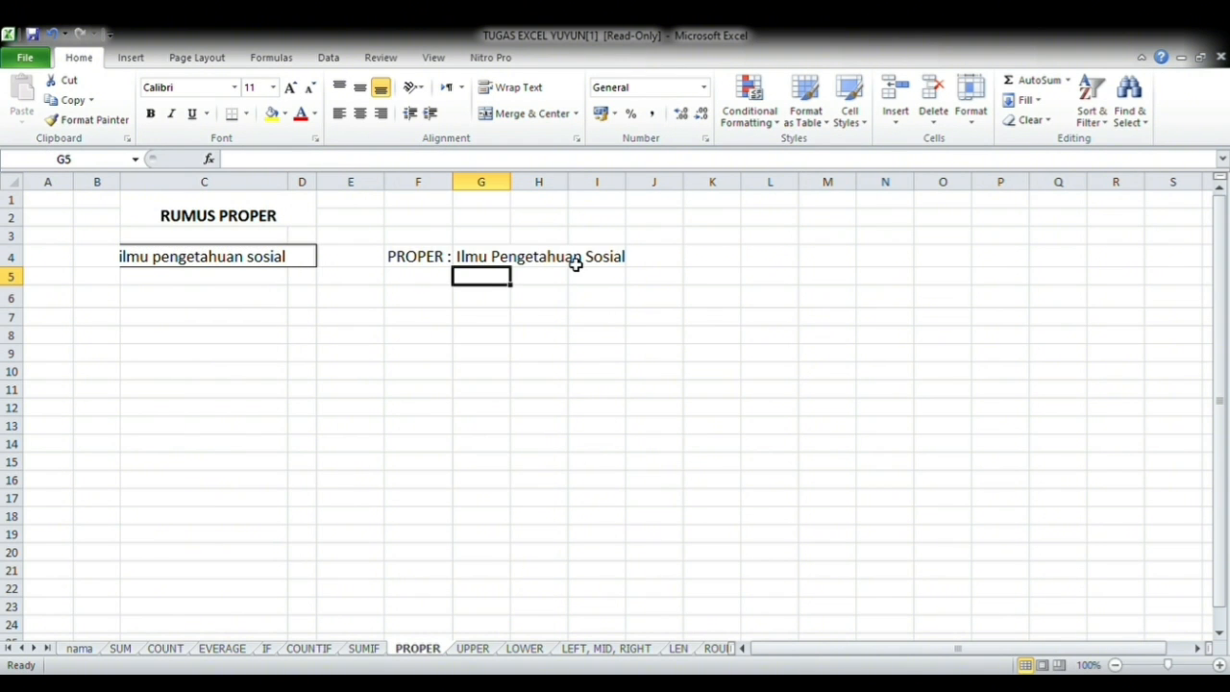
pyautogui.click(635, 319)
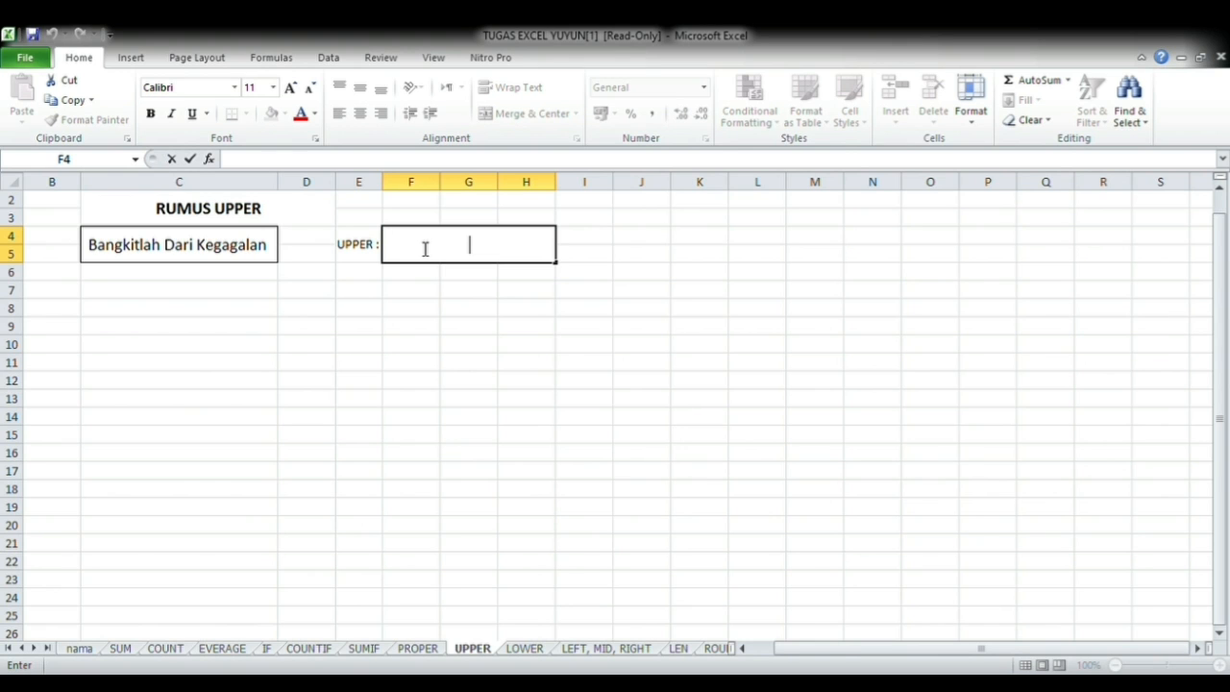
# On the UPPER sheet, convert the C4 text to capitals in F4 with the UPPER function.
pyautogui.write('=UPPER')
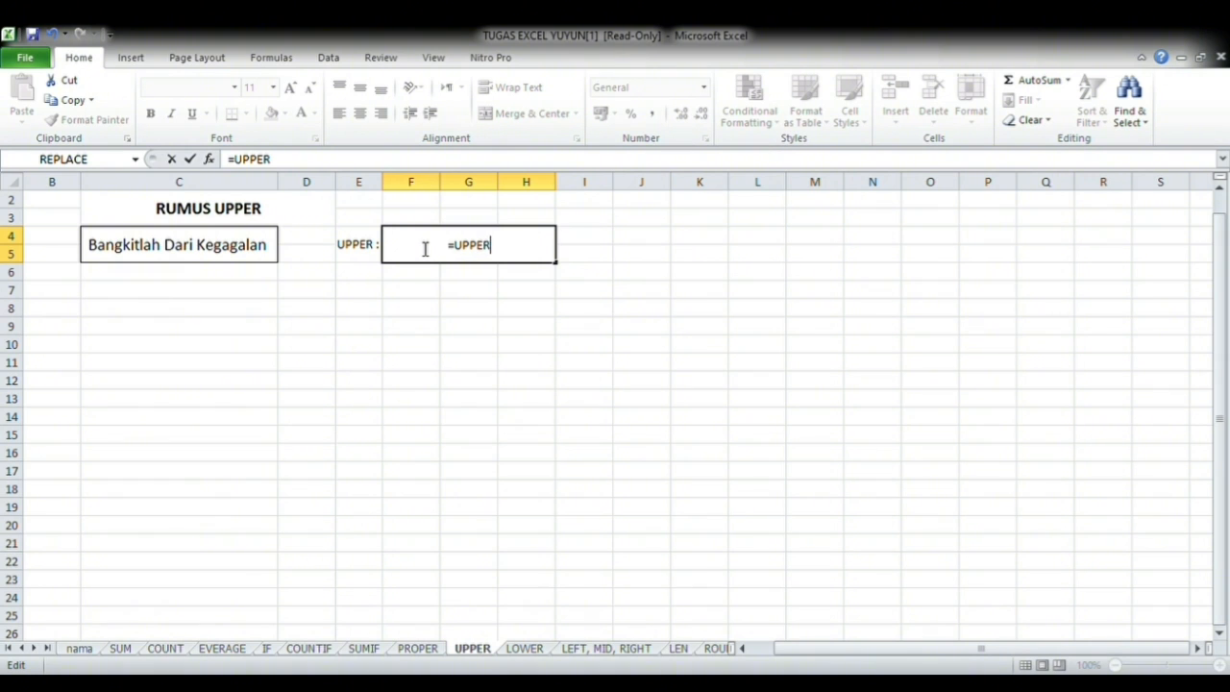
pyautogui.write('(')
pyautogui.click(201, 259)
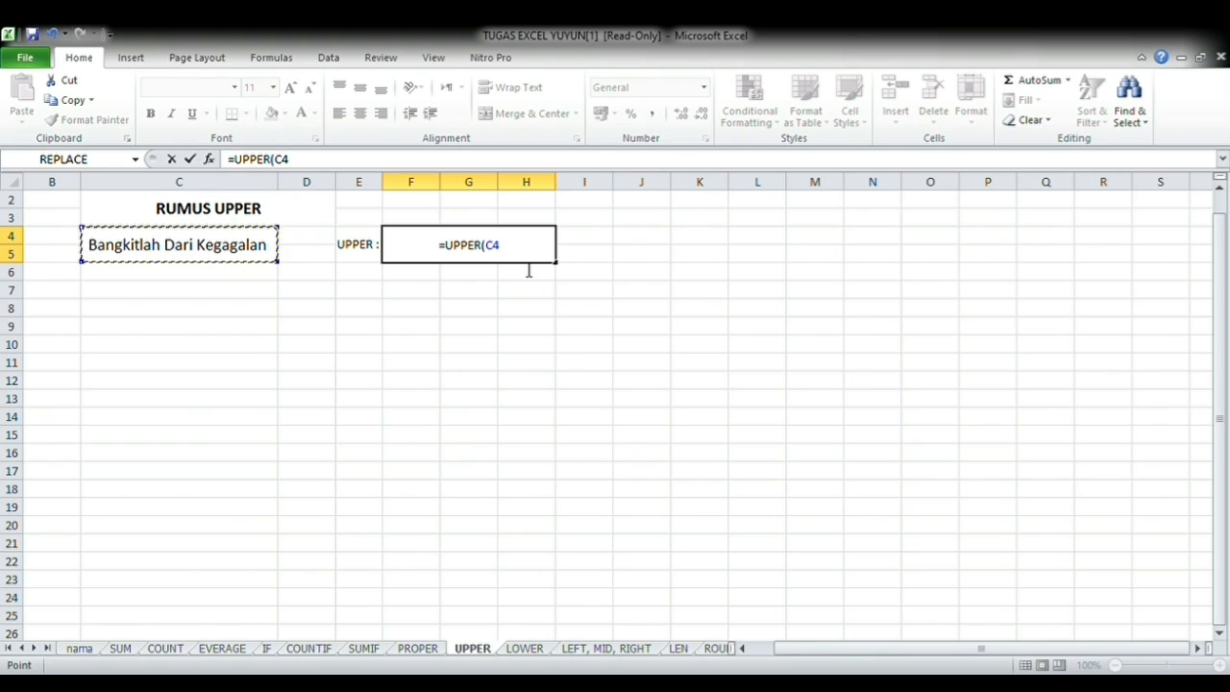
pyautogui.press('Return')
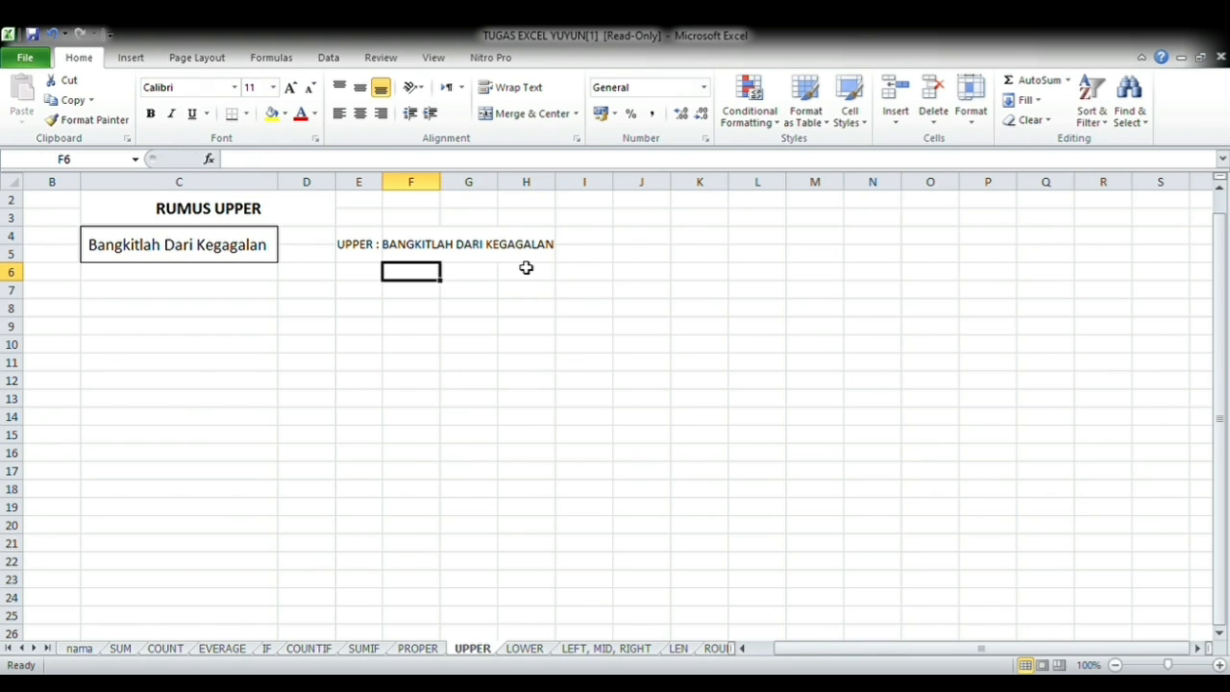
pyautogui.click(513, 370)
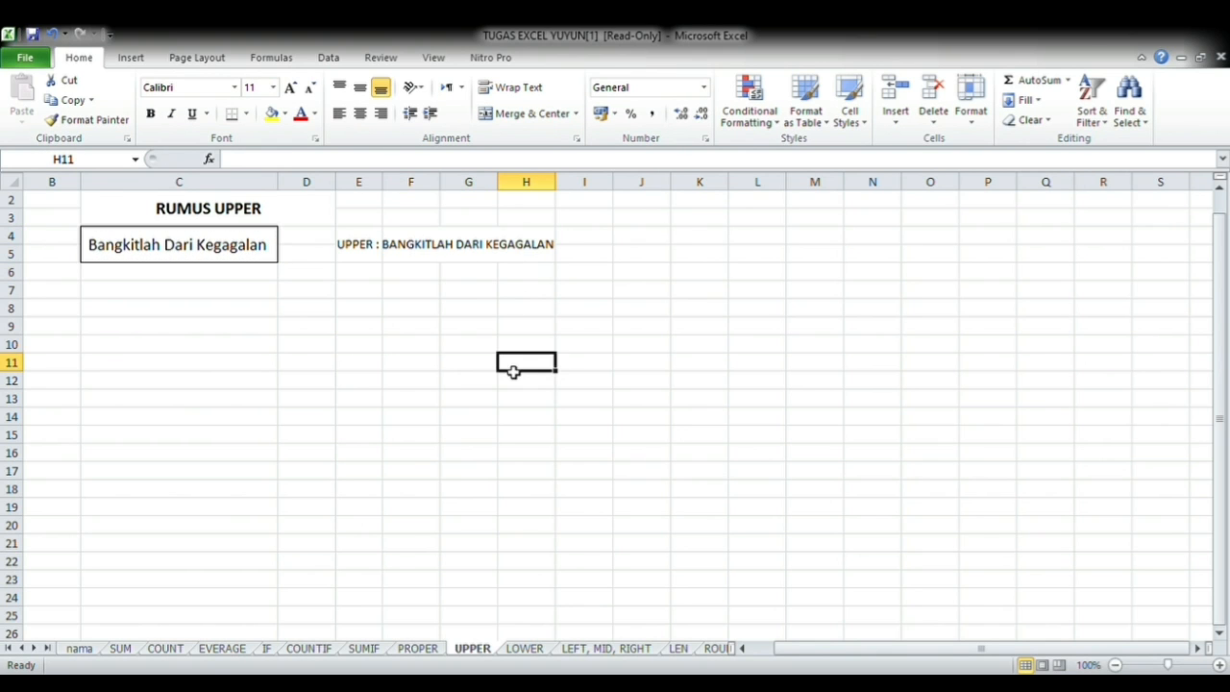
# On the LOWER sheet, convert the B4 text to lowercase in E4 with =LOWER(B4).
pyautogui.click(525, 649)
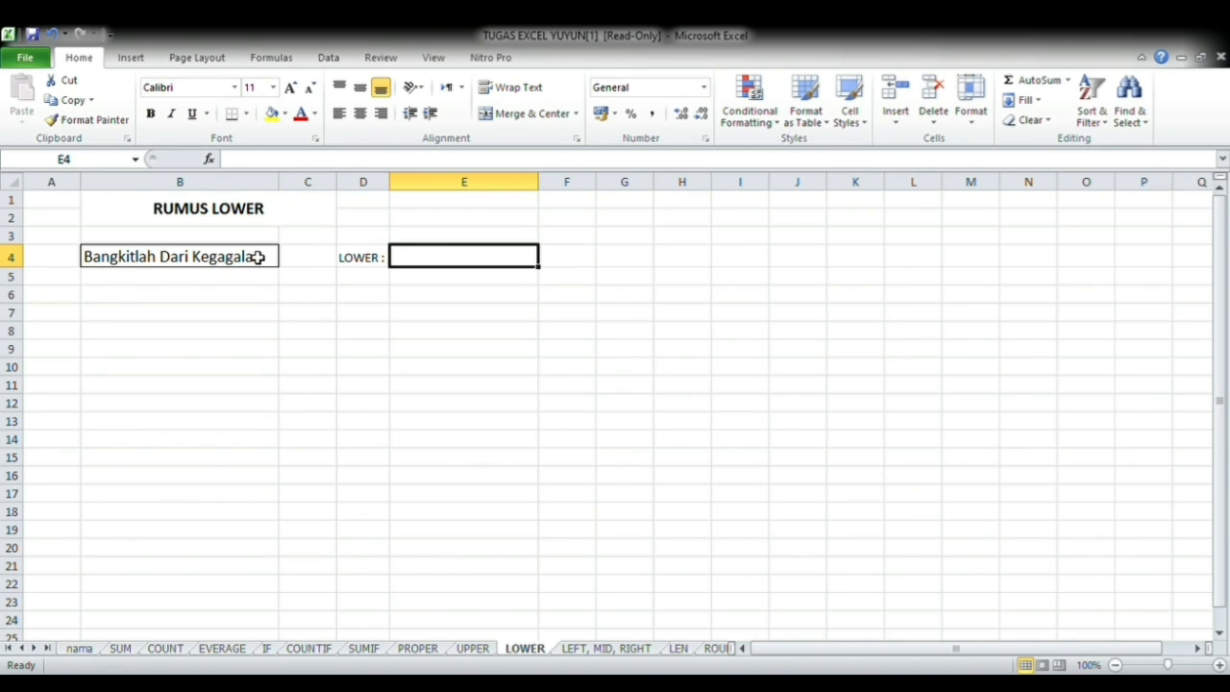
pyautogui.doubleClick(439, 263)
pyautogui.write('=')
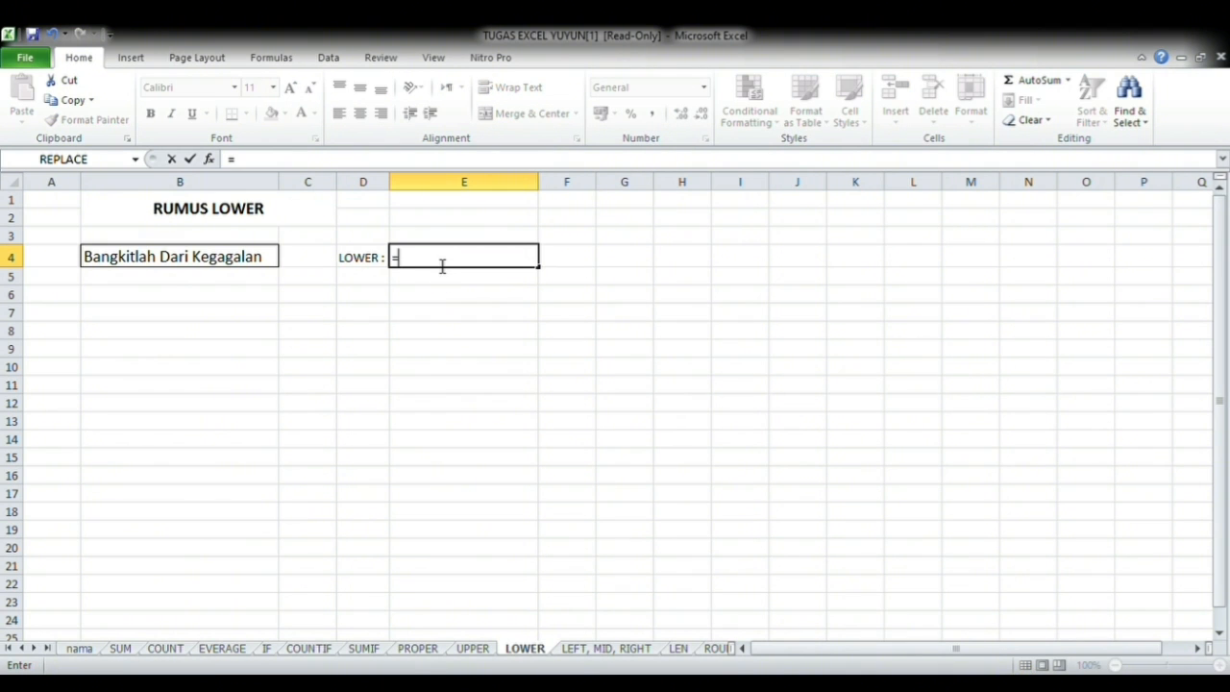
pyautogui.write('LOWER')
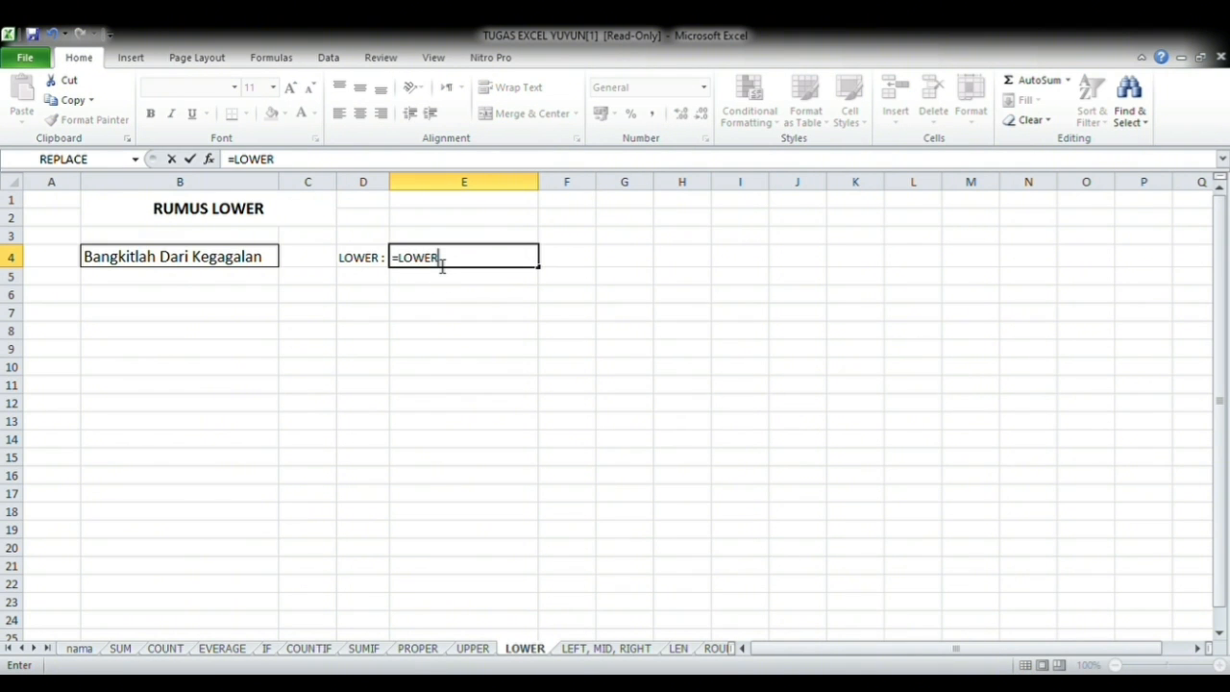
pyautogui.write('(')
pyautogui.click(246, 257)
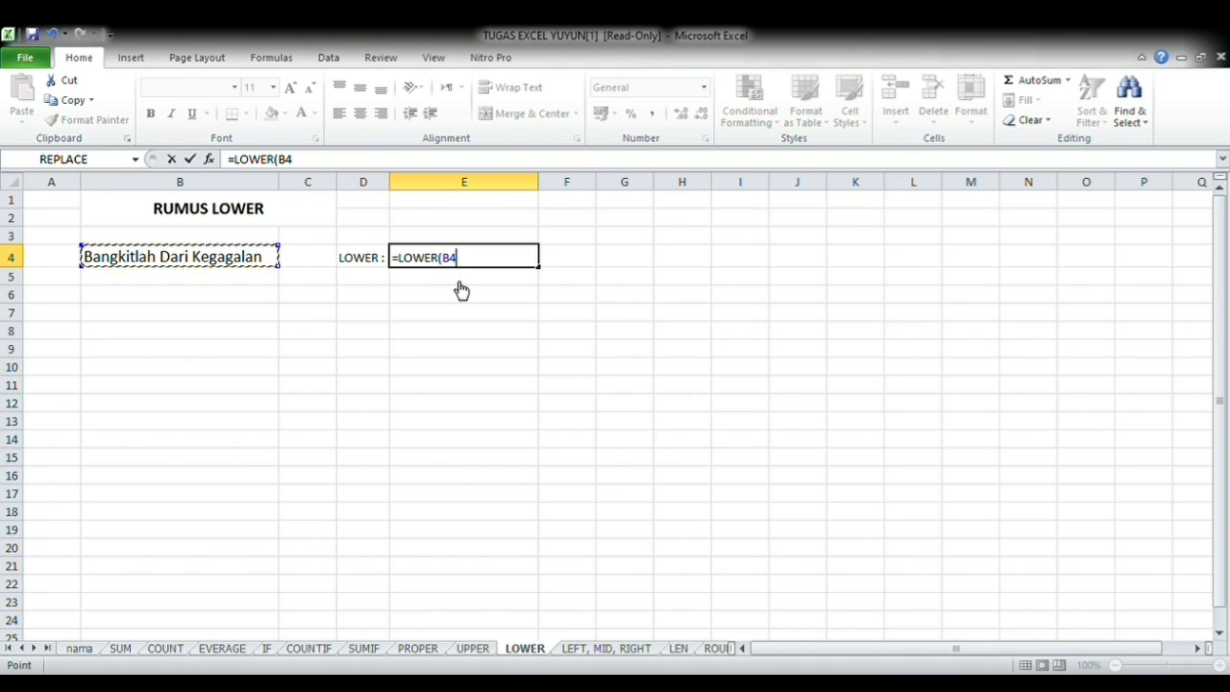
pyautogui.write(')')
pyautogui.press('Return')
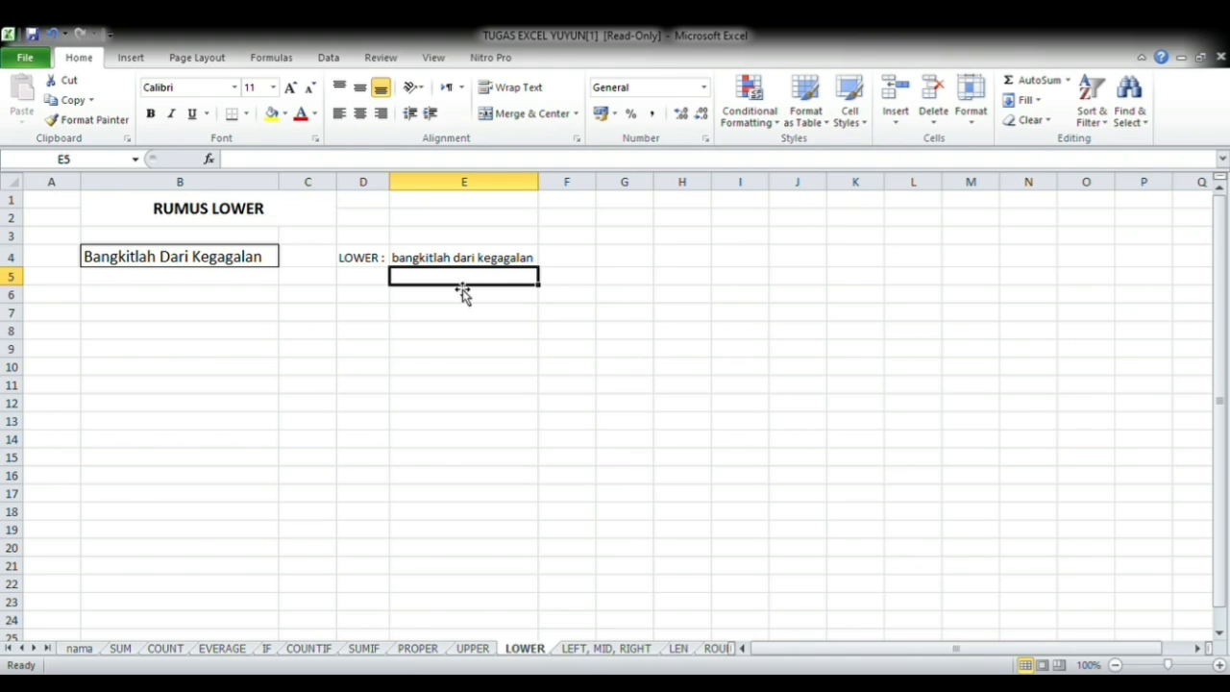
pyautogui.click(492, 401)
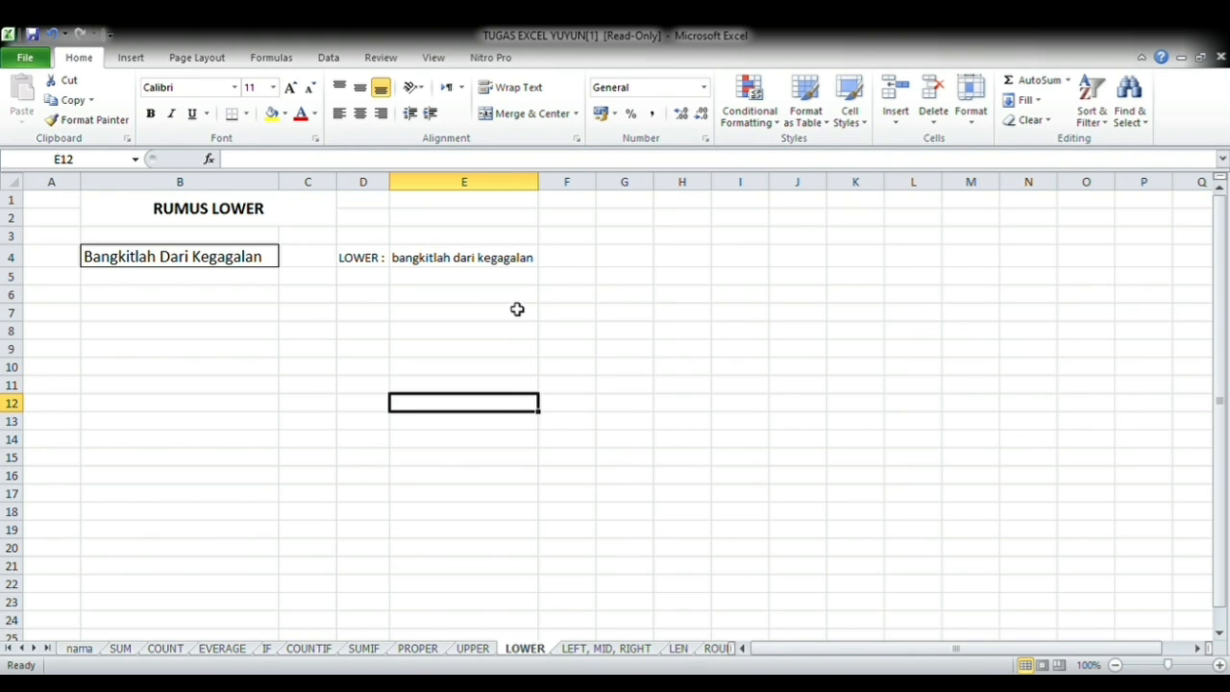
# On the LEFT, MID, RIGHT sheet, extract the first three characters of B4 in C6 with =LEFT(B4;3).
pyautogui.click(606, 647)
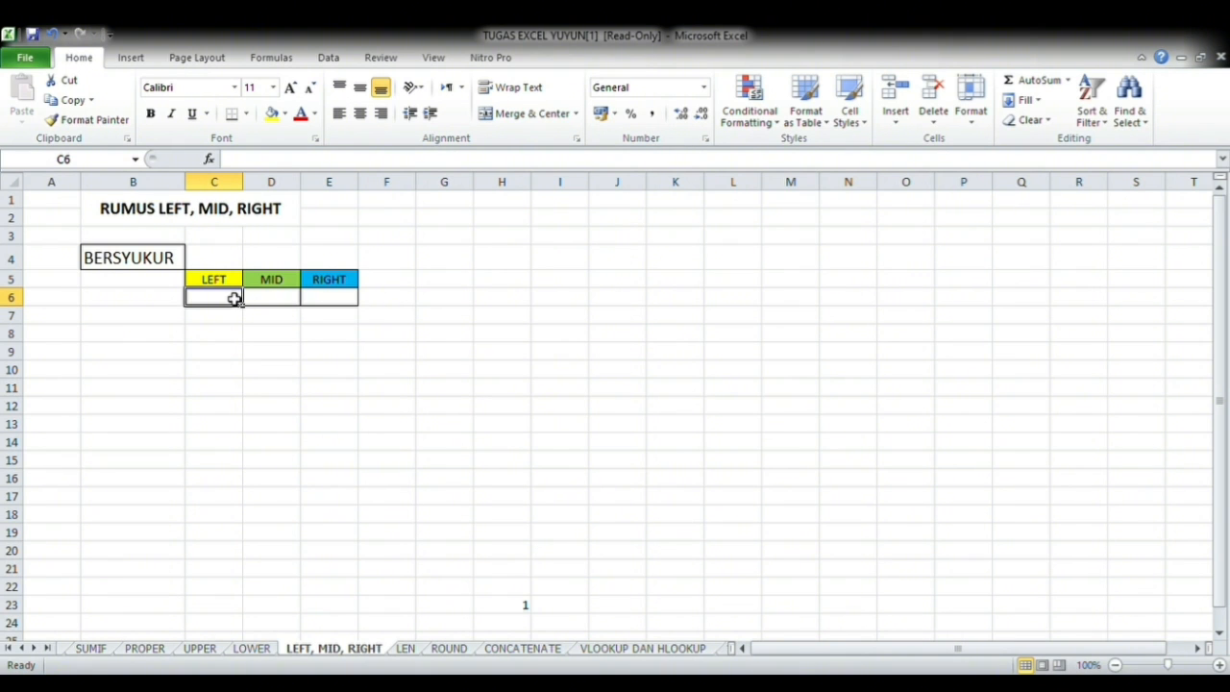
pyautogui.doubleClick(220, 304)
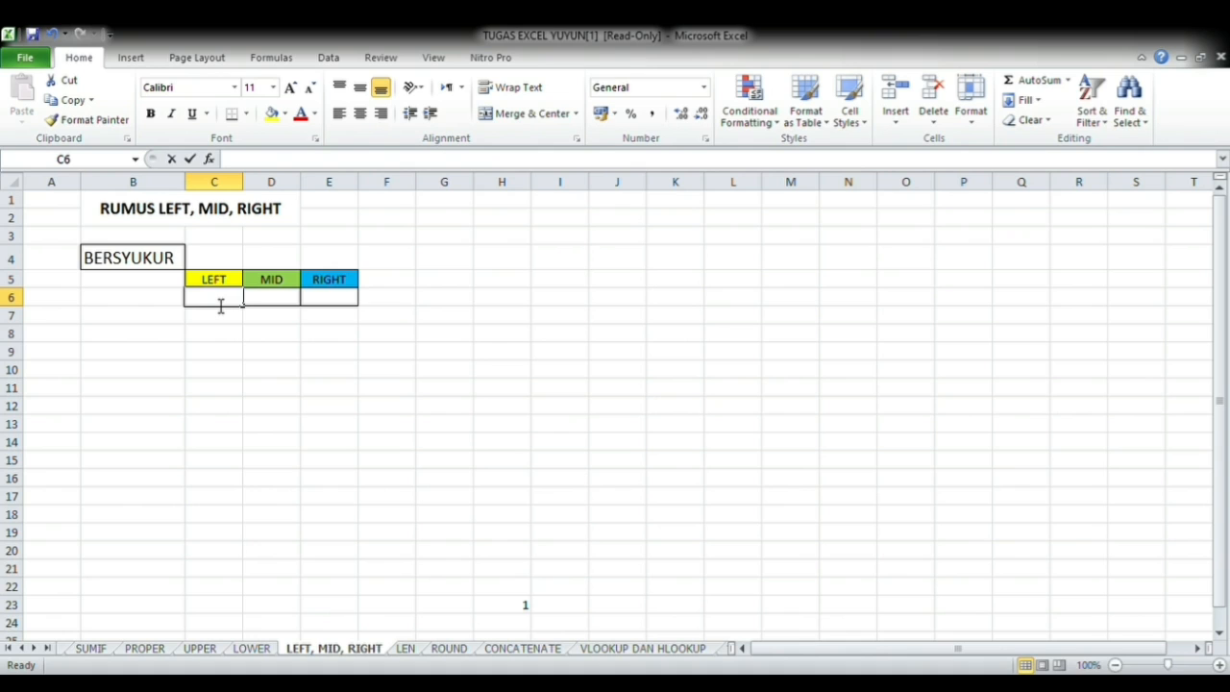
pyautogui.write('=L')
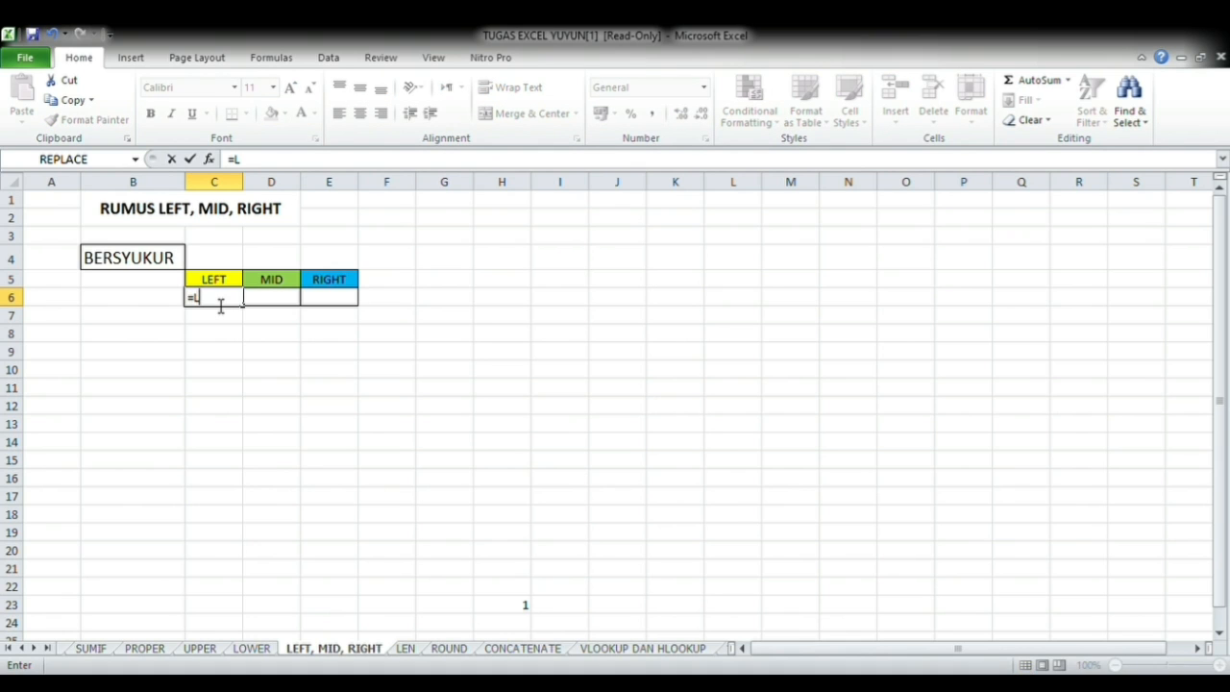
pyautogui.write('EFT(')
pyautogui.click(133, 260)
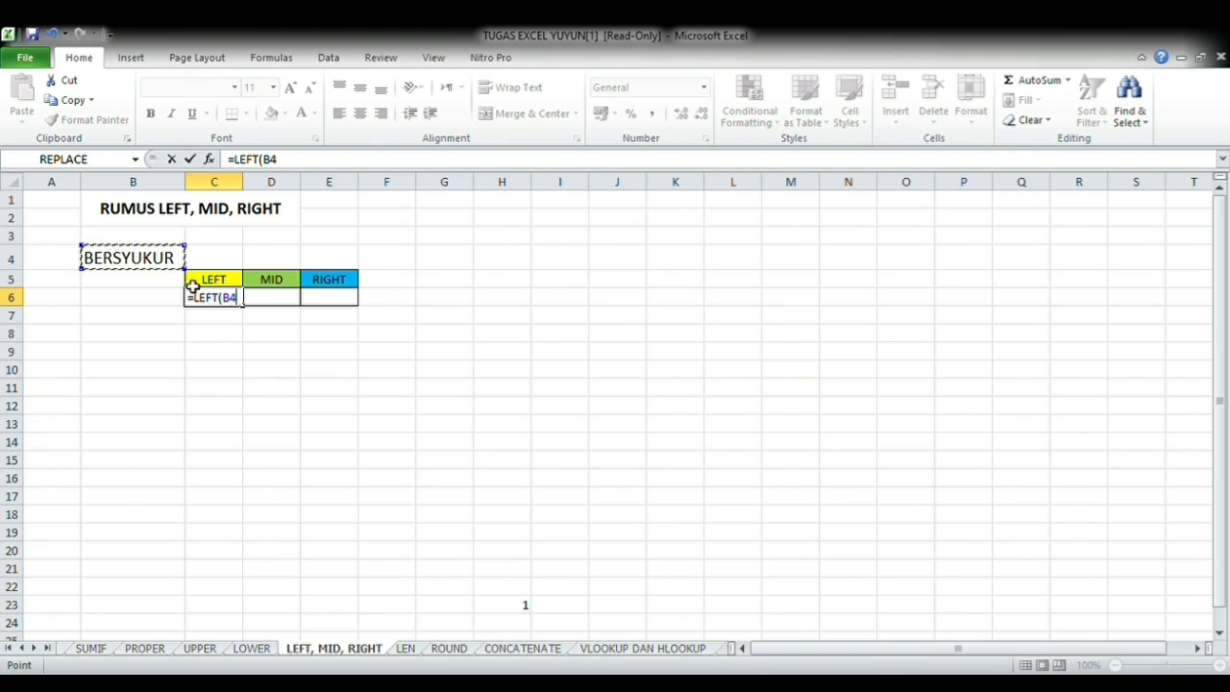
pyautogui.write(';')
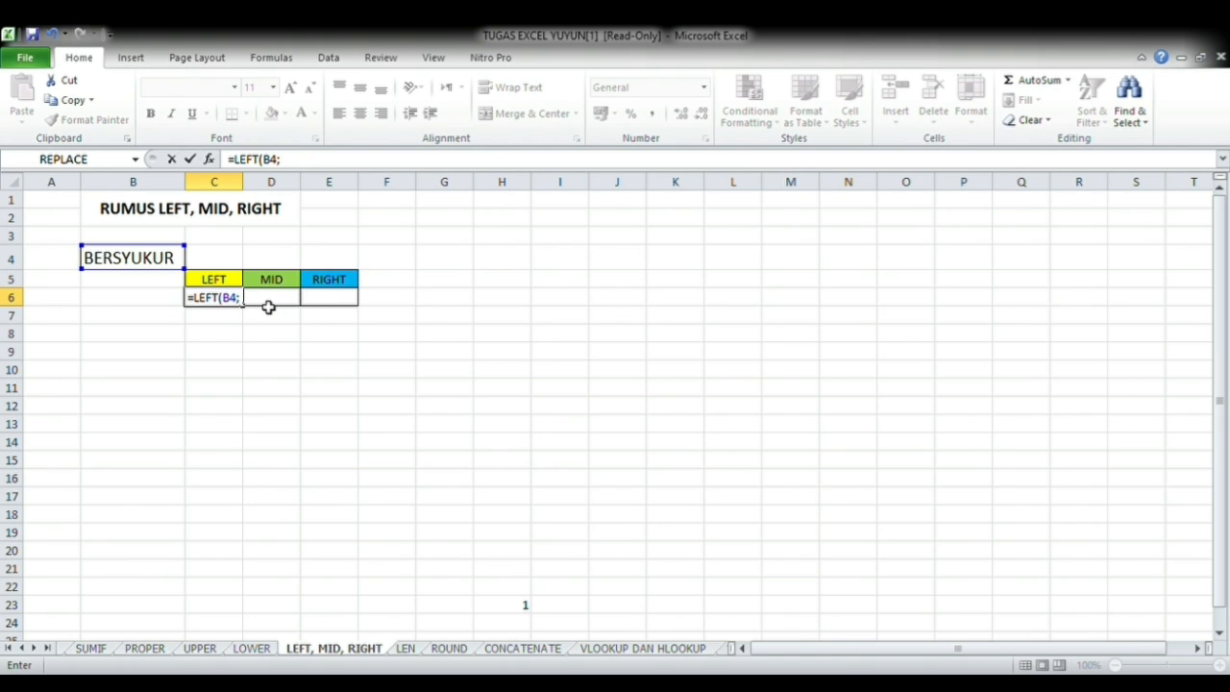
pyautogui.write('3')
pyautogui.press('Return')
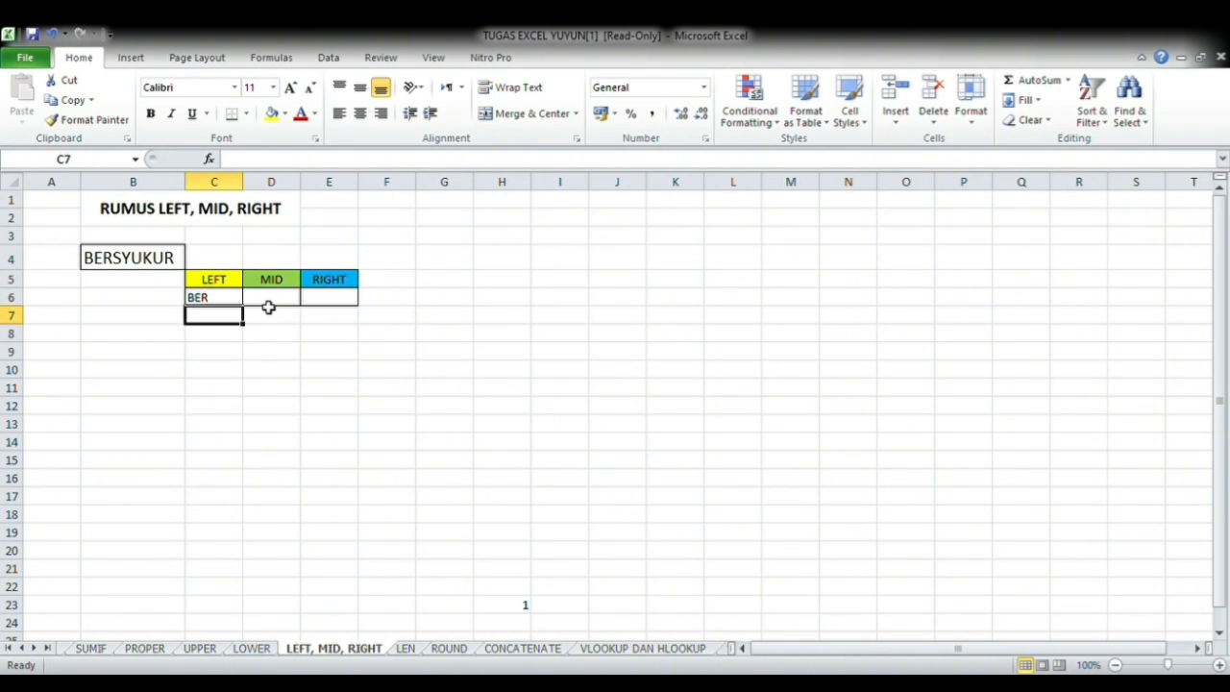
# Extract three characters of B4 starting from the fourth in D6 with =MID(B4;4;3).
pyautogui.click(286, 307)
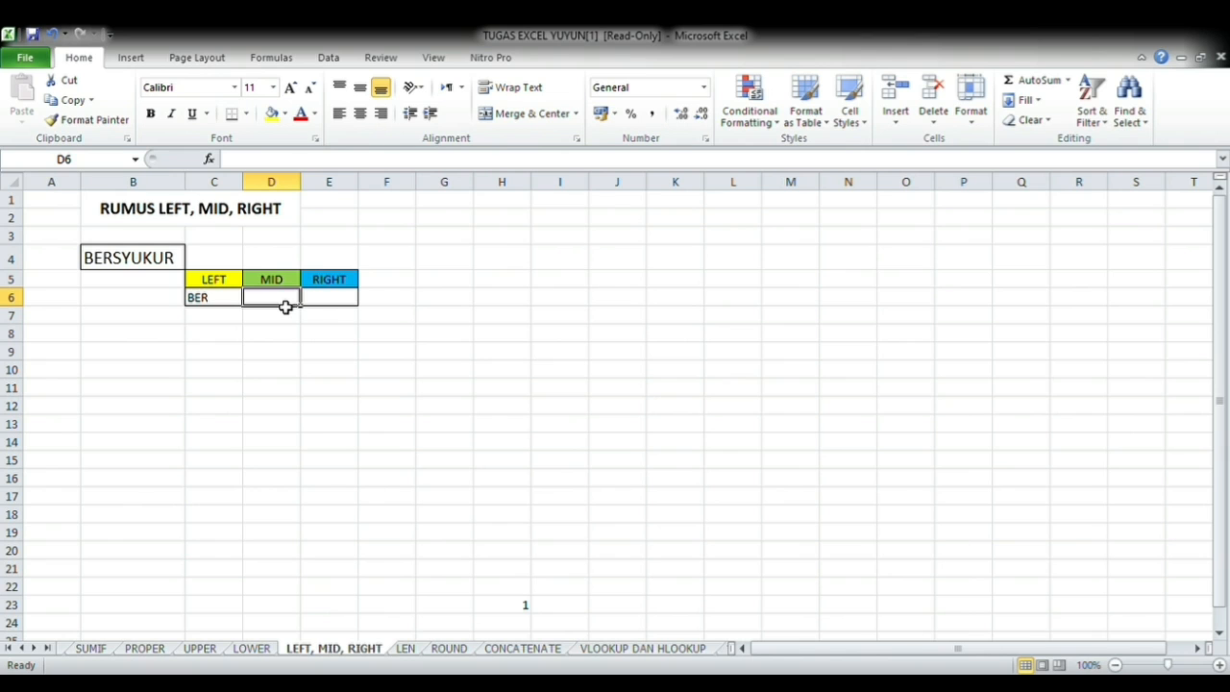
pyautogui.write('=')
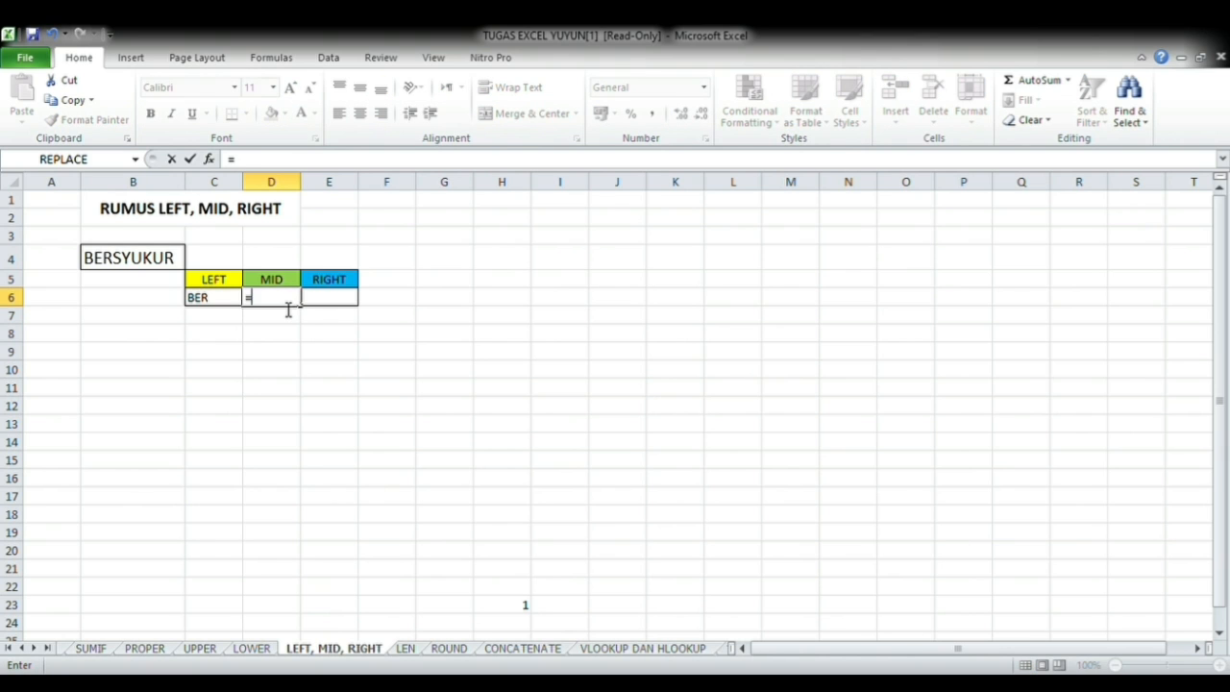
pyautogui.write('MID(')
pyautogui.click(163, 261)
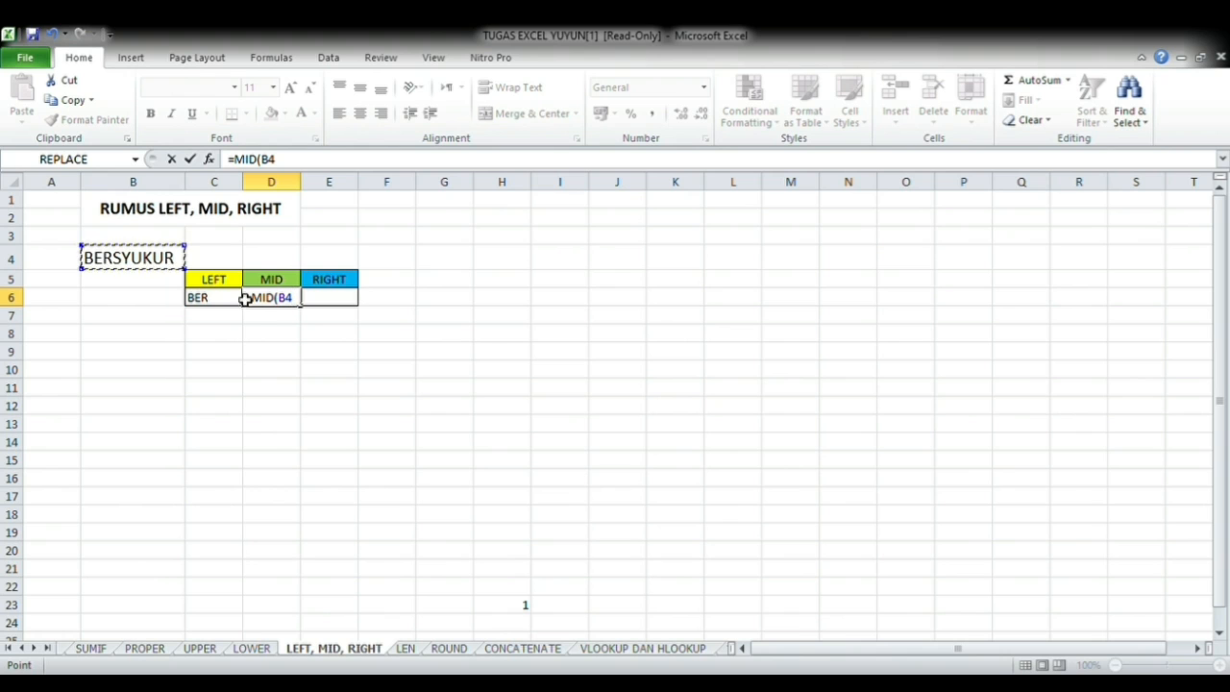
pyautogui.write(';')
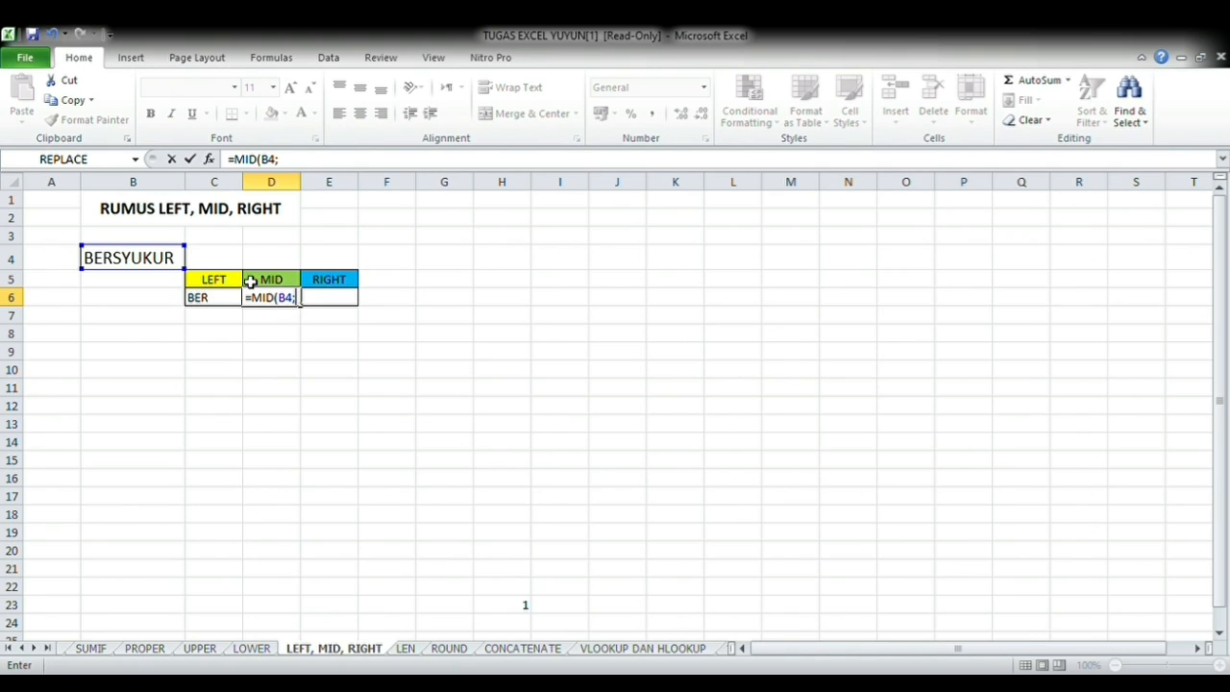
pyautogui.write('4;')
pyautogui.write('3')
pyautogui.press('Return')
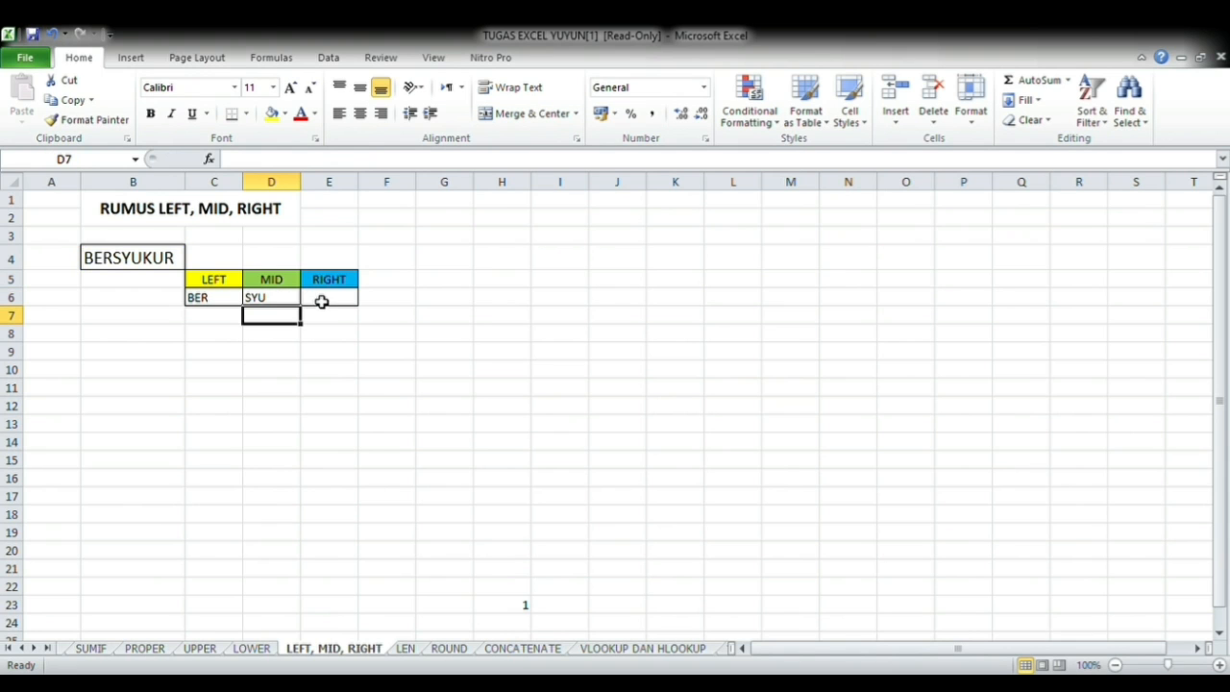
# Extract the last three characters of B4 in E6 with =RIGHT(B4;3).
pyautogui.doubleClick(342, 303)
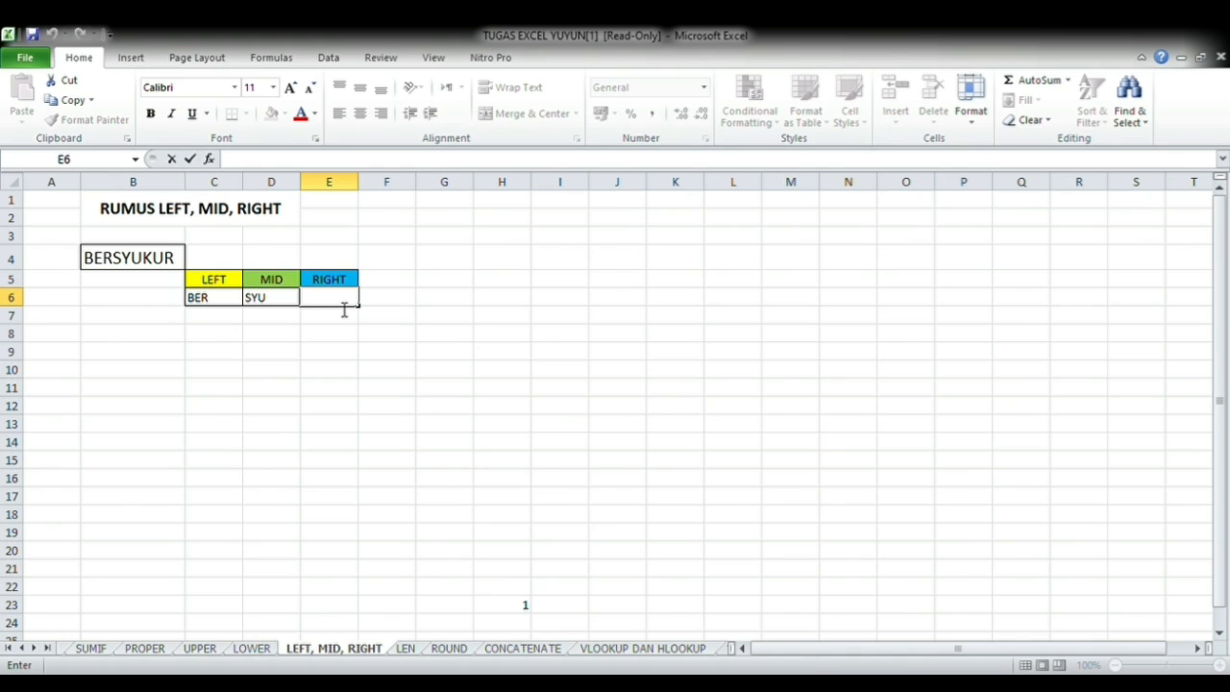
pyautogui.write('=RIGHT(')
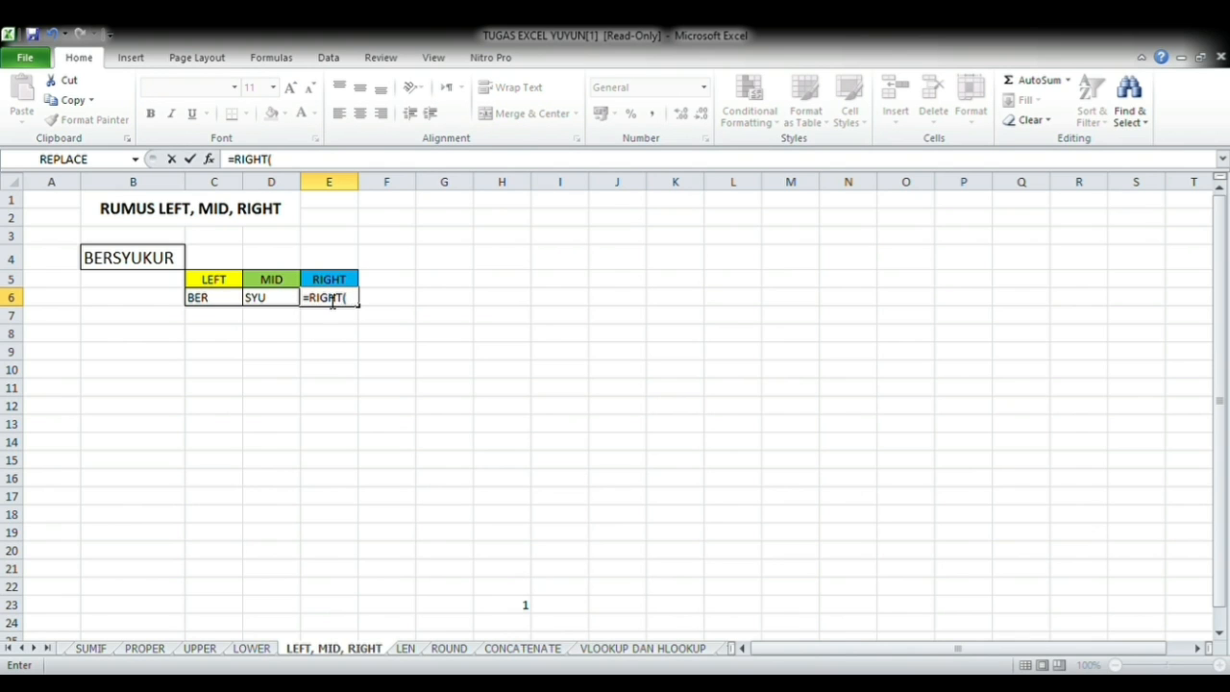
pyautogui.click(164, 256)
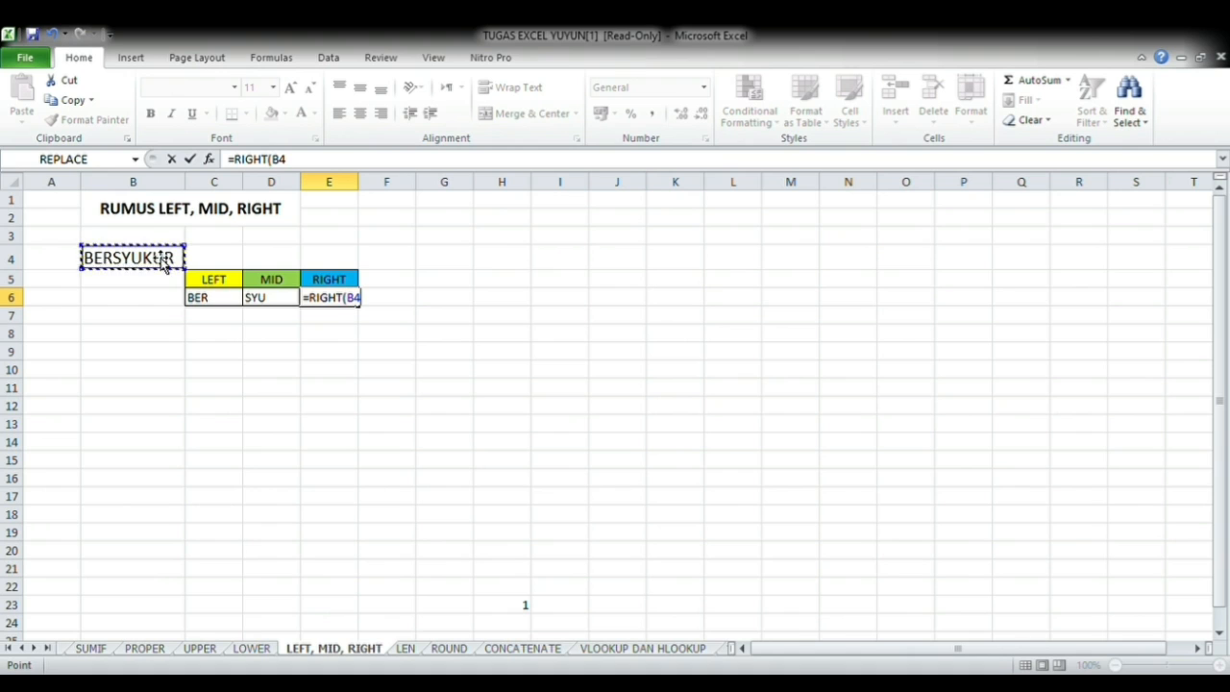
pyautogui.write(';')
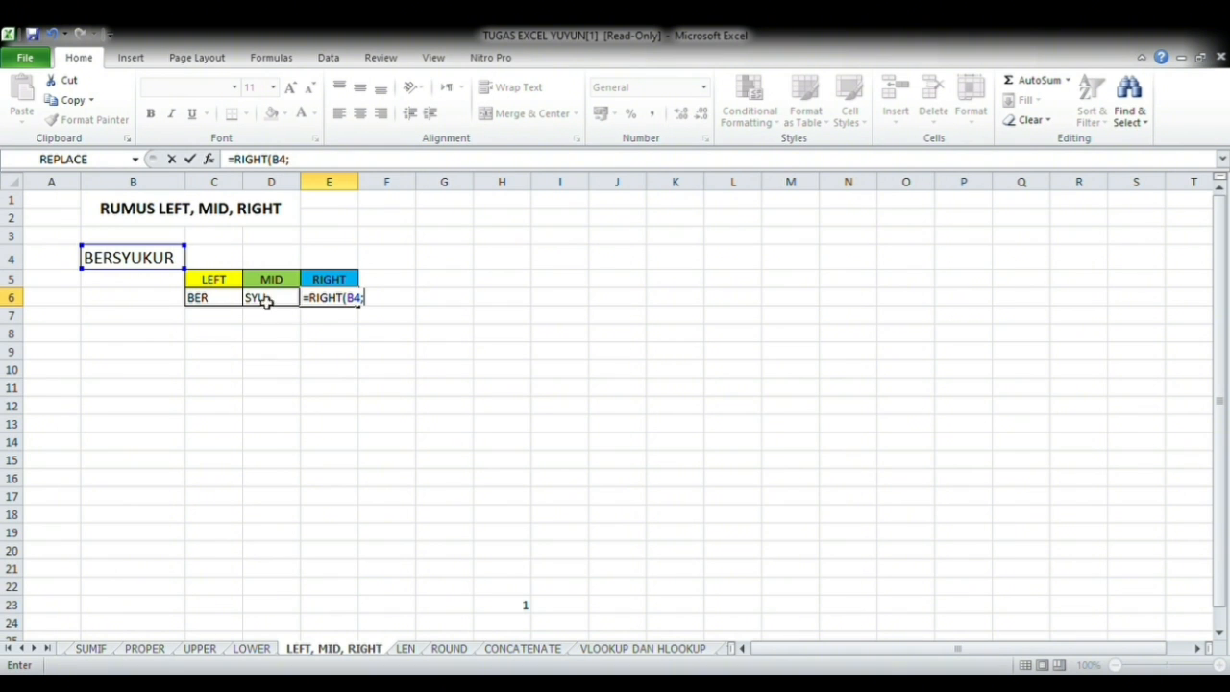
pyautogui.write('3')
pyautogui.press('Return')
pyautogui.click(387, 395)
pyautogui.click(470, 355)
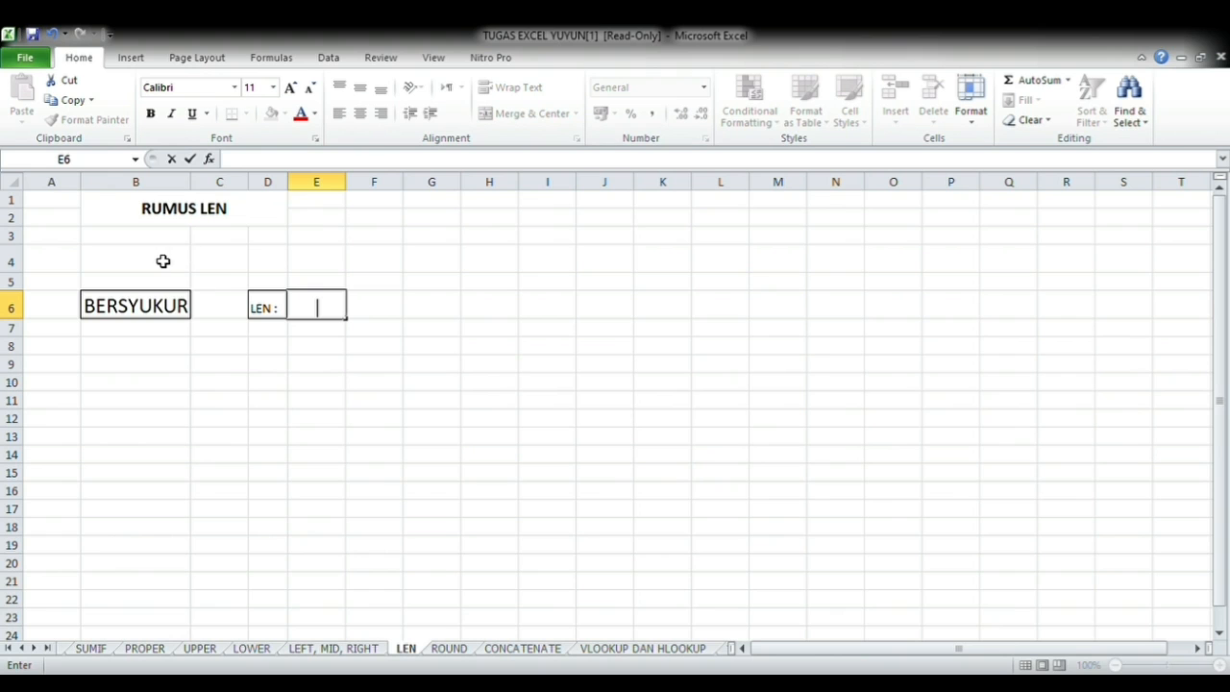
# On the LEN sheet, count the characters of the B6 text in E6 with =LEN(B6).
pyautogui.click(322, 312)
pyautogui.write('=LEN(')
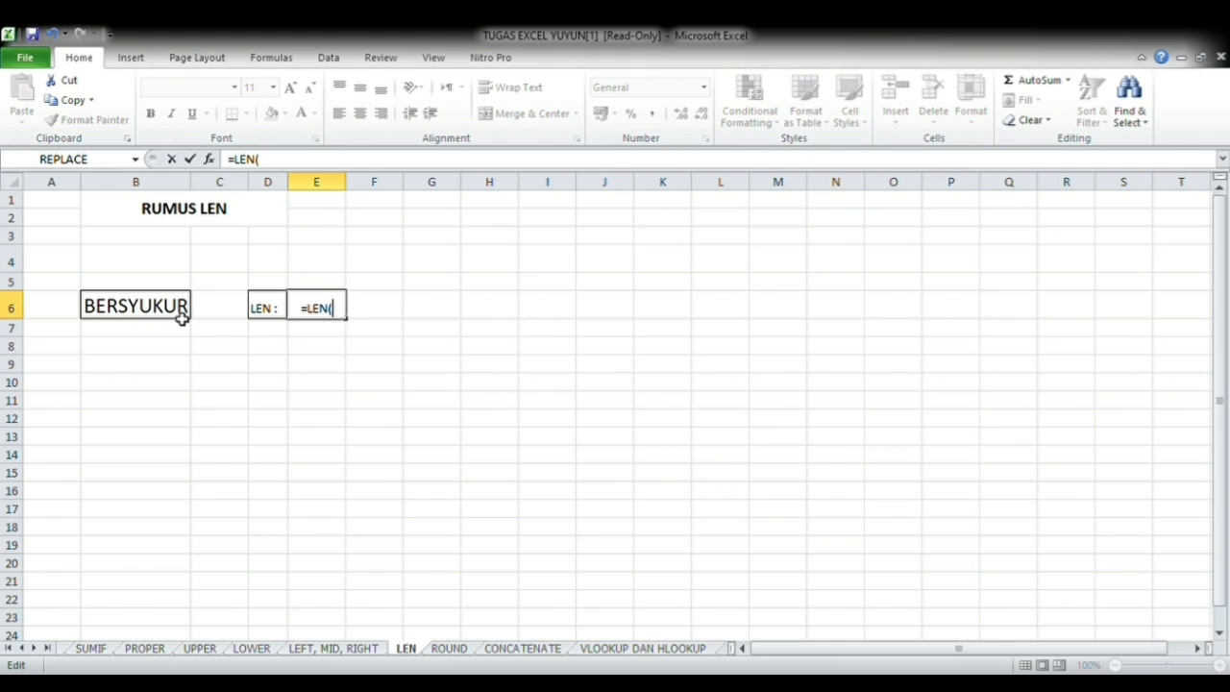
pyautogui.click(140, 308)
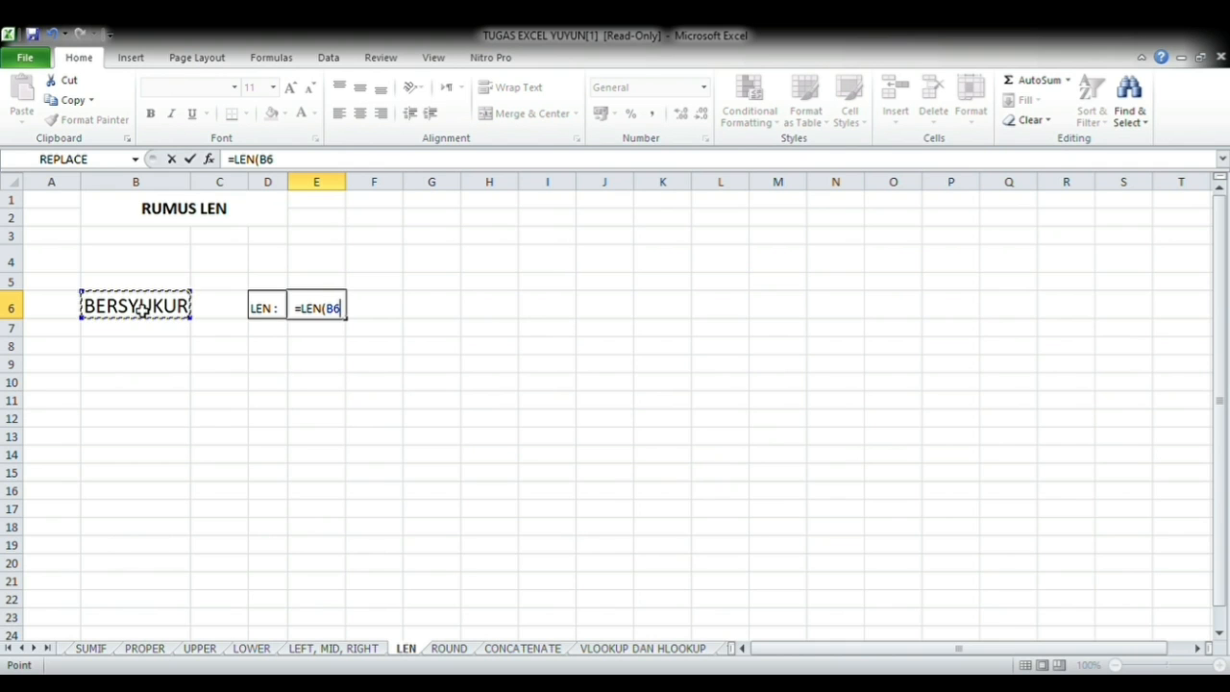
pyautogui.press('Return')
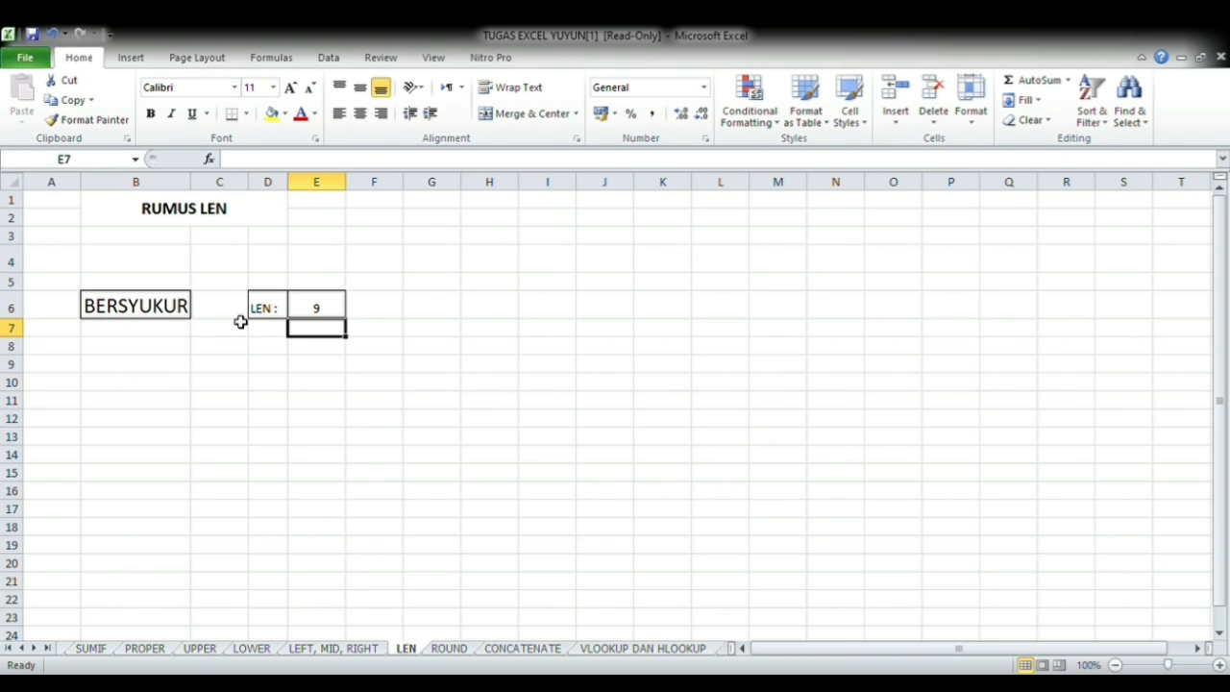
pyautogui.click(419, 428)
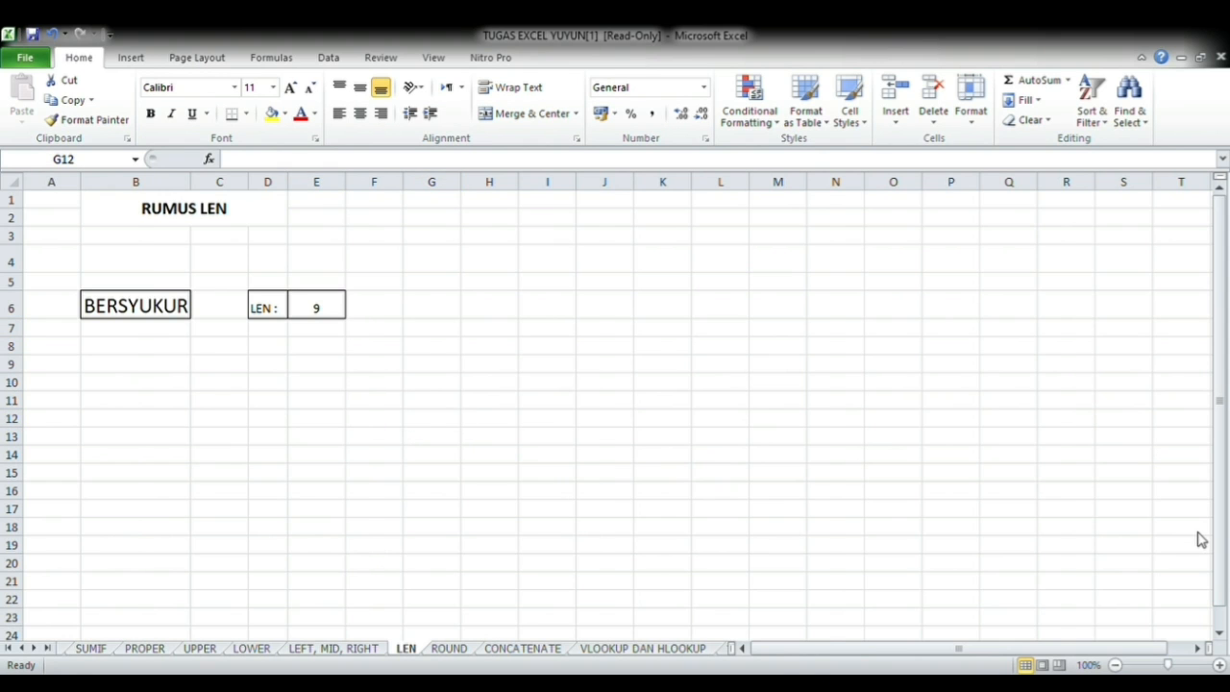
# On the ROUND sheet, round the C6 number to two decimals in E6 with =ROUND(C6;2).
pyautogui.click(448, 648)
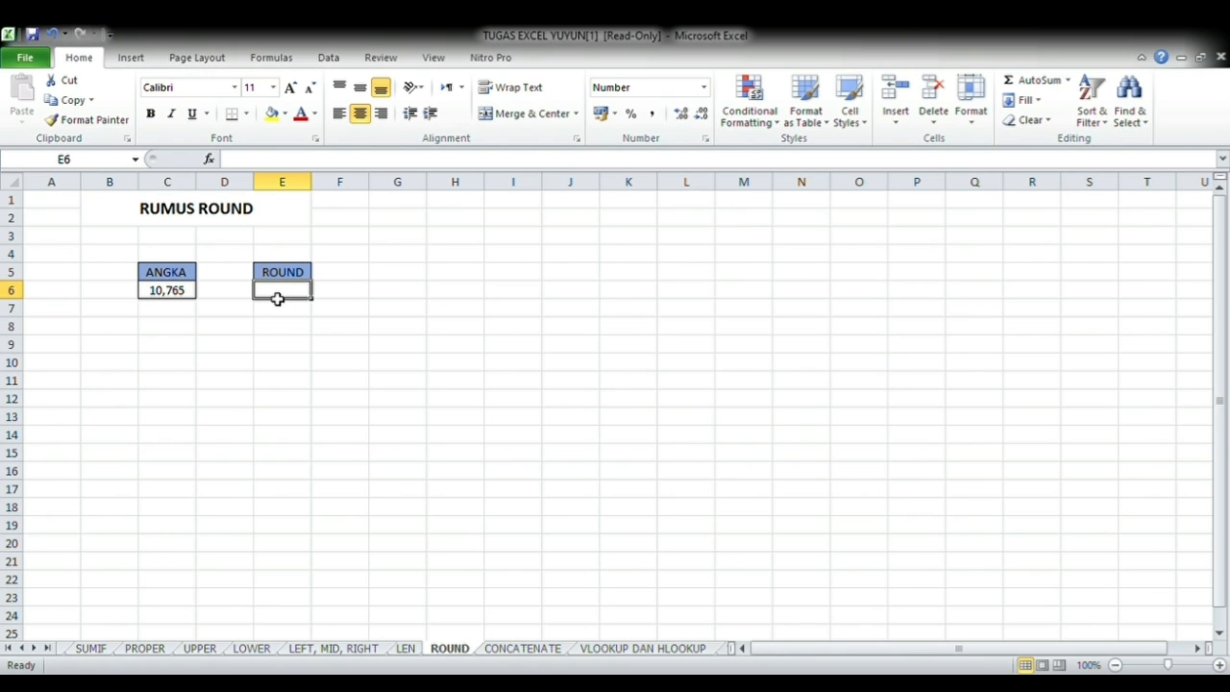
pyautogui.doubleClick(278, 299)
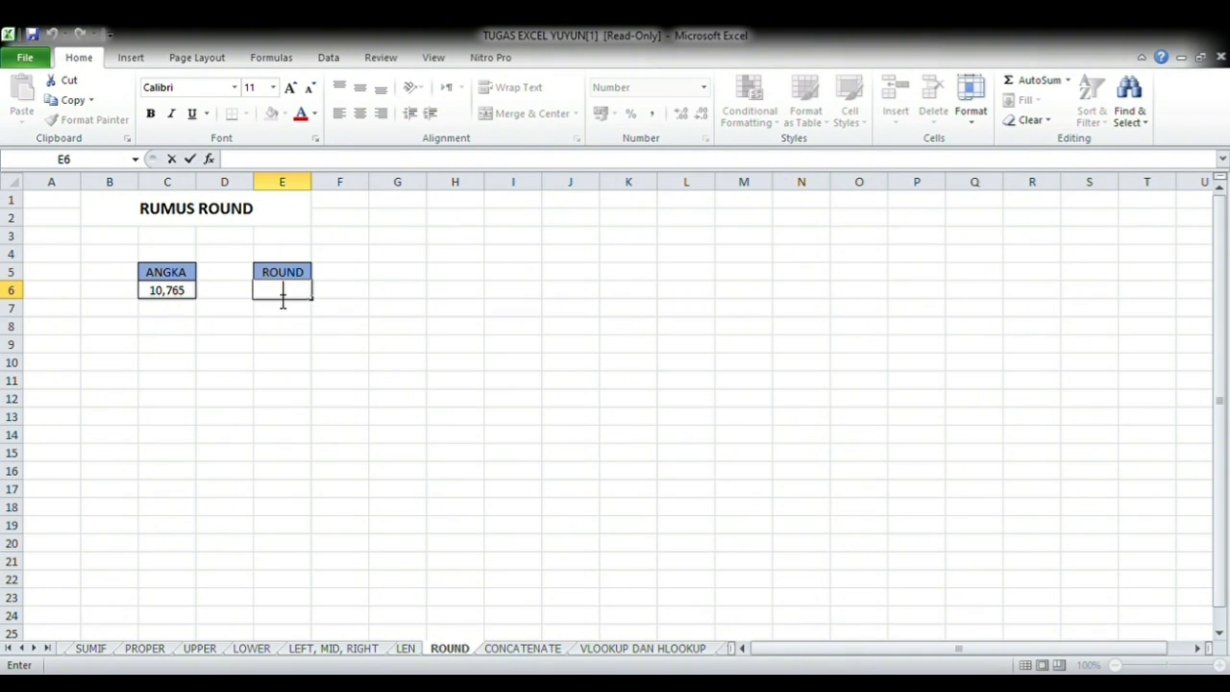
pyautogui.write('=ROUND(')
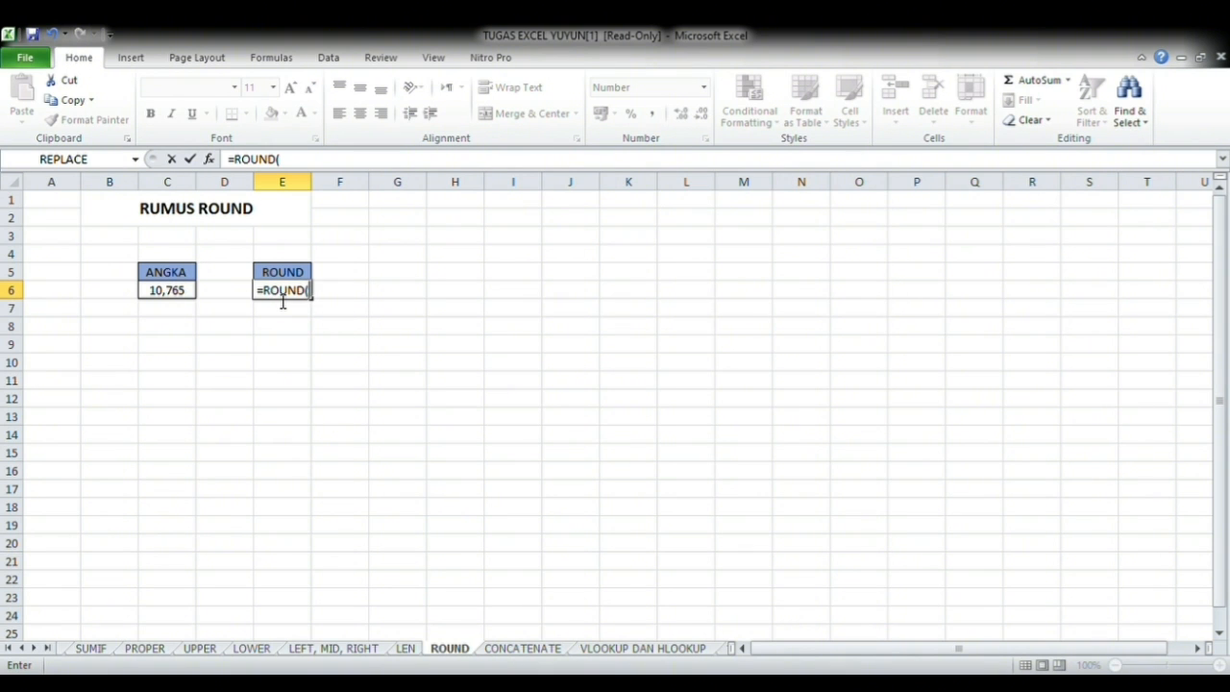
pyautogui.click(175, 293)
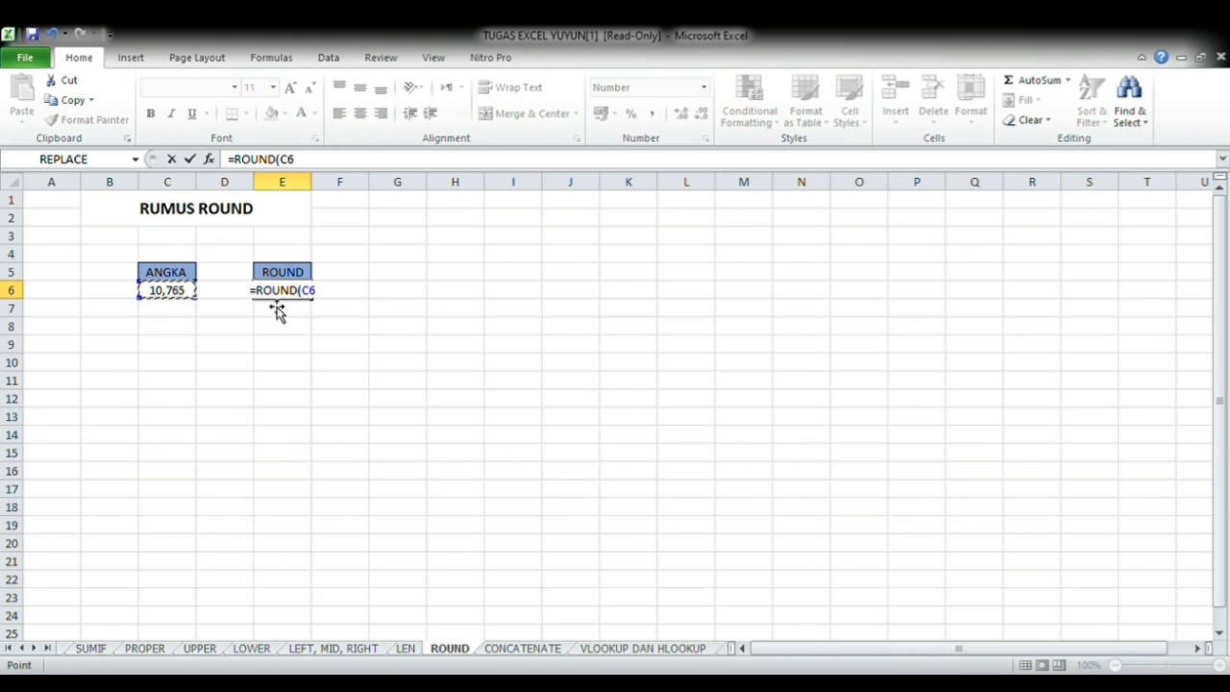
pyautogui.write(';')
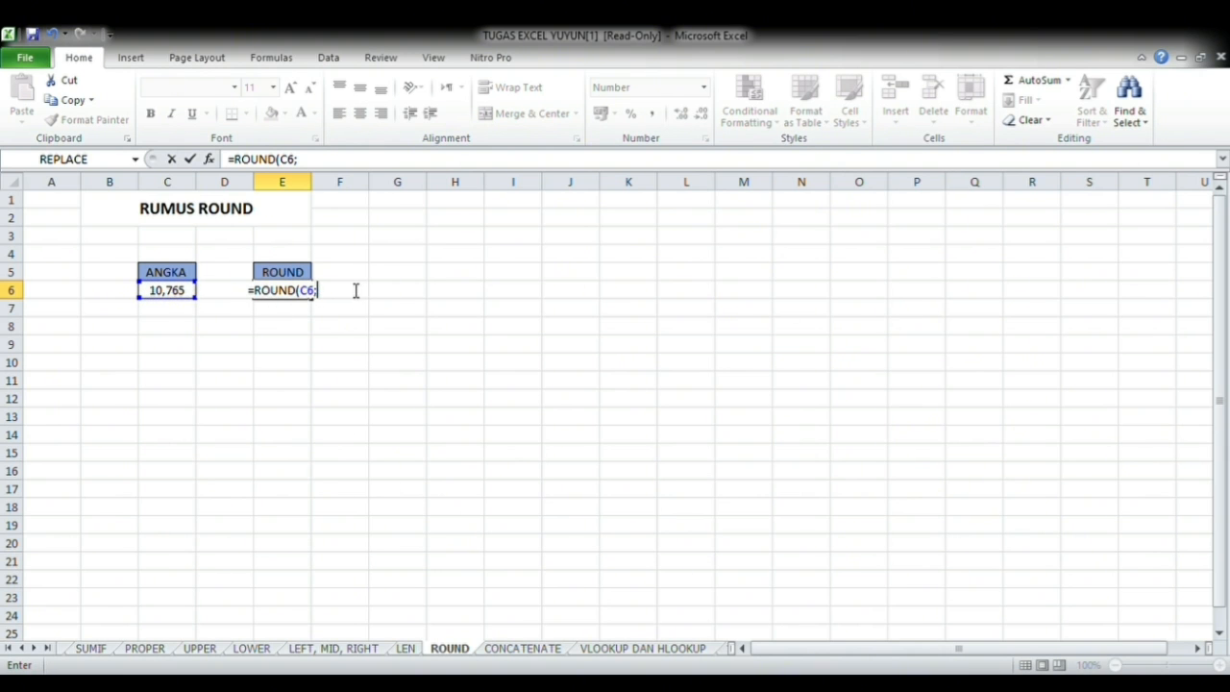
pyautogui.write('2')
pyautogui.press('Return')
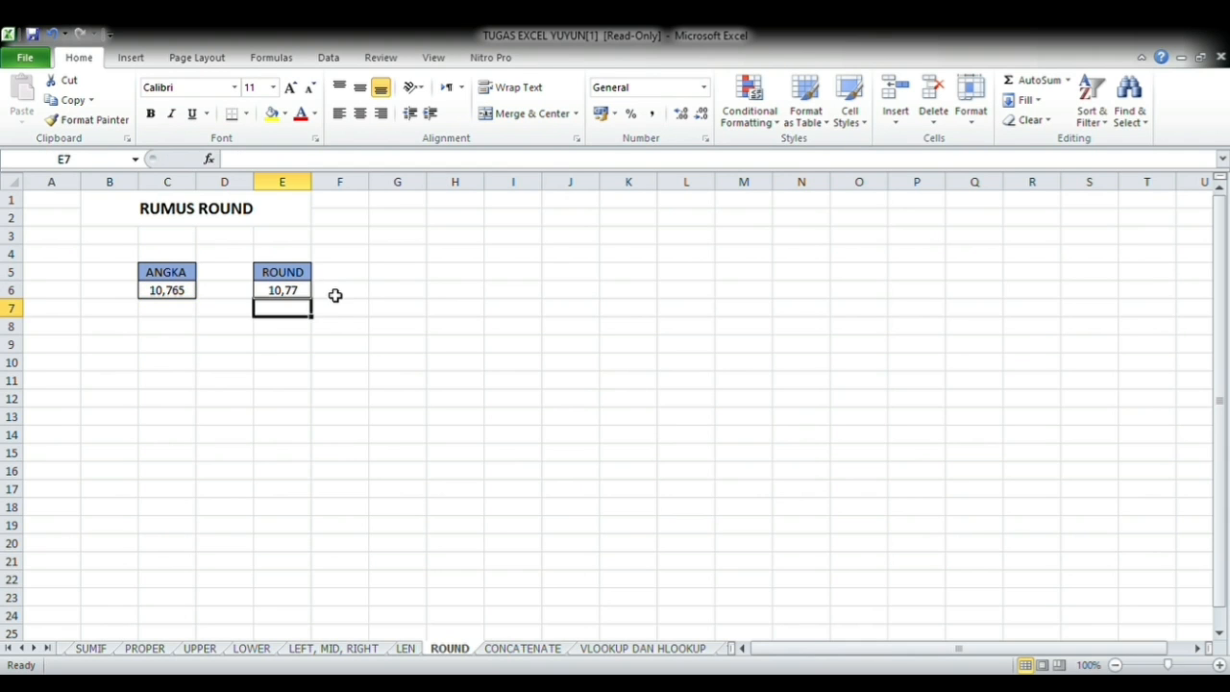
pyautogui.click(346, 397)
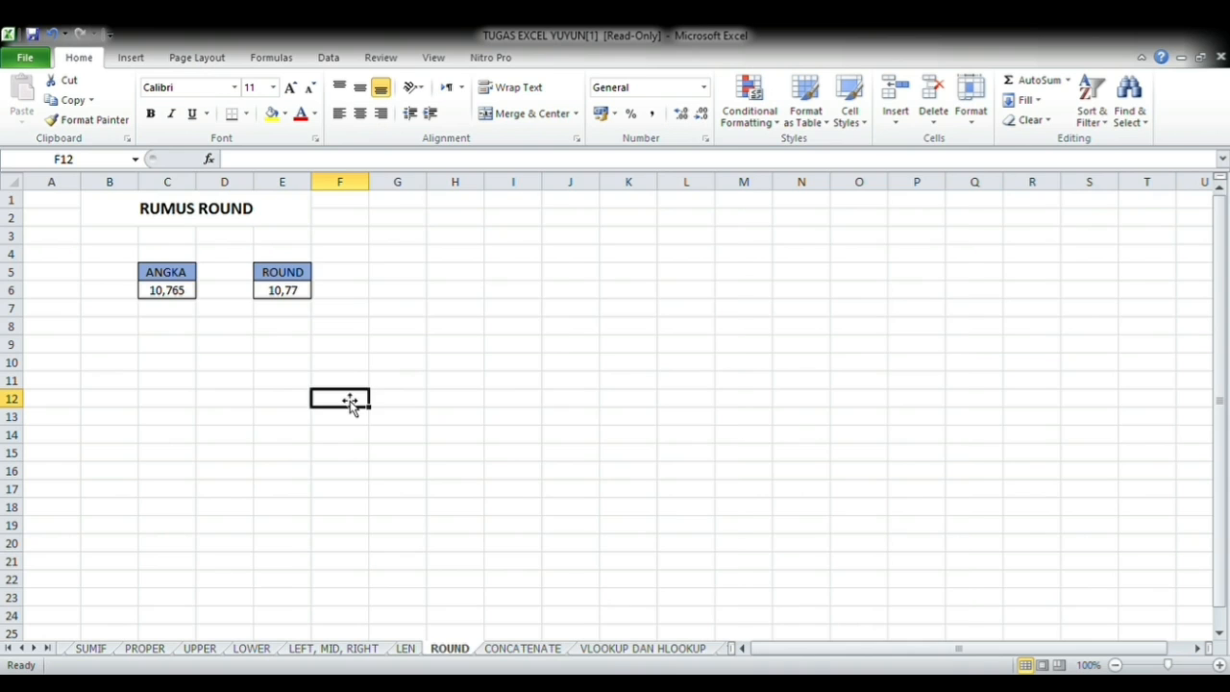
# On the CONCATENATE sheet, join the three texts with spaces in F5 using =CONCATENATE(B5;" ";C5;" ";D5).
pyautogui.hotkey('ctrl', 'pagedown')
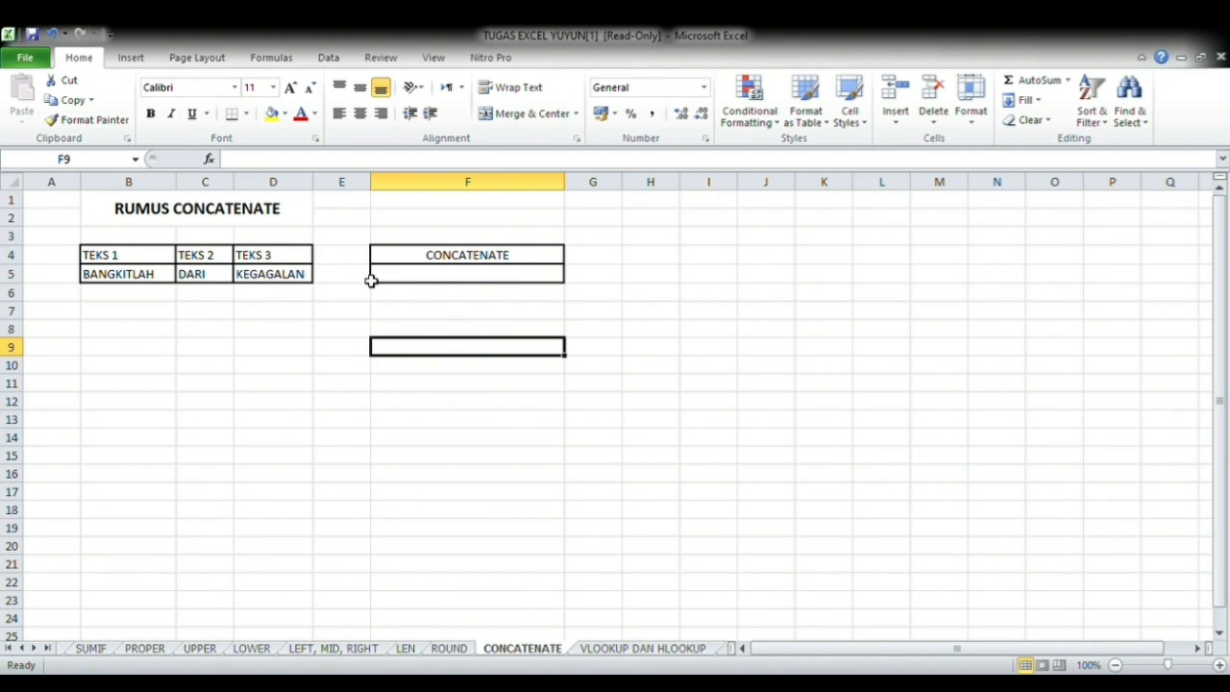
pyautogui.doubleClick(438, 281)
pyautogui.write('=')
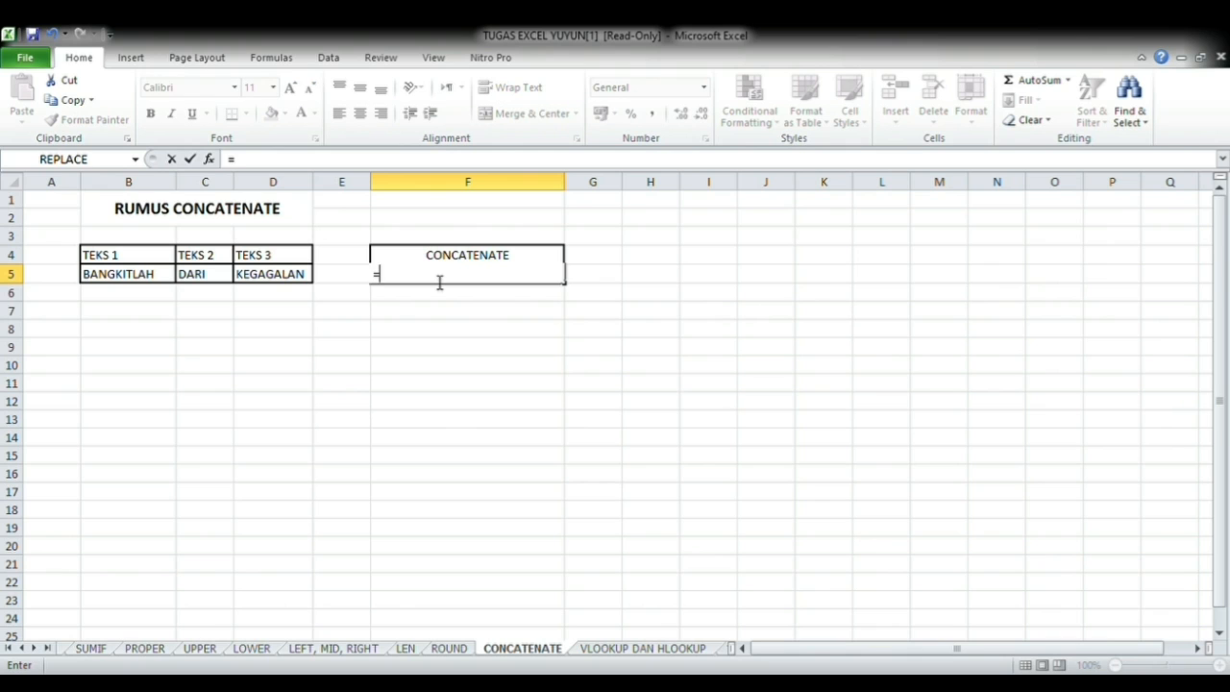
pyautogui.write('CON')
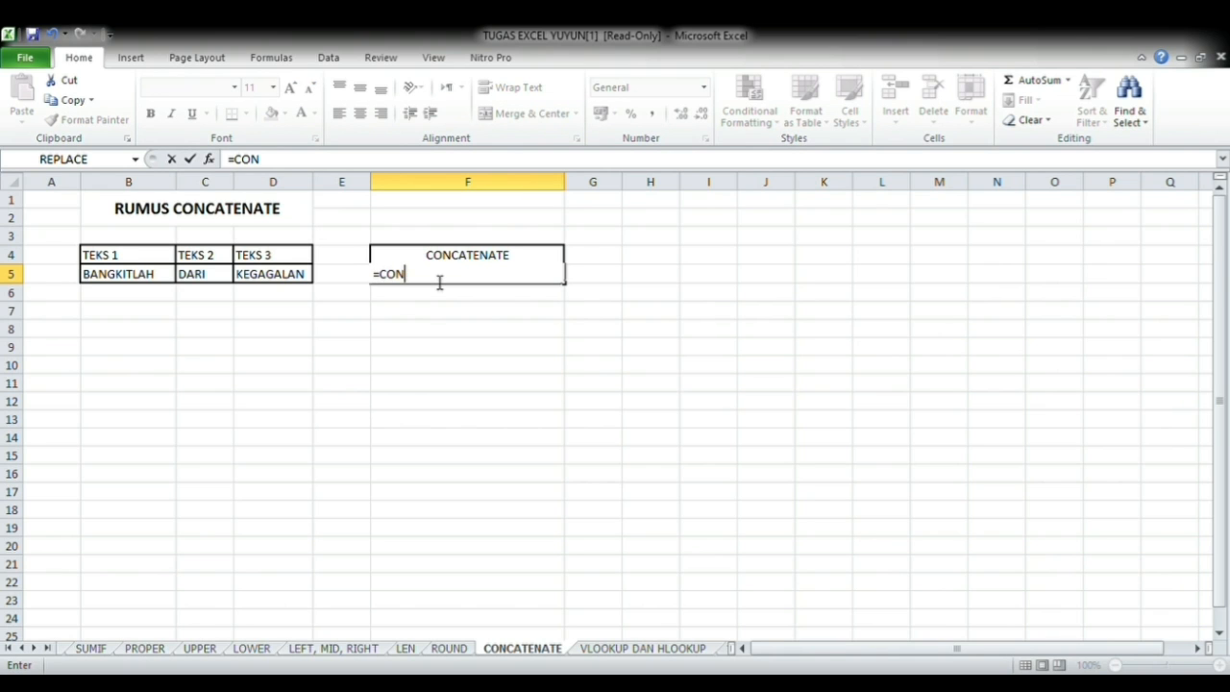
pyautogui.write('CATENATE(')
pyautogui.click(132, 281)
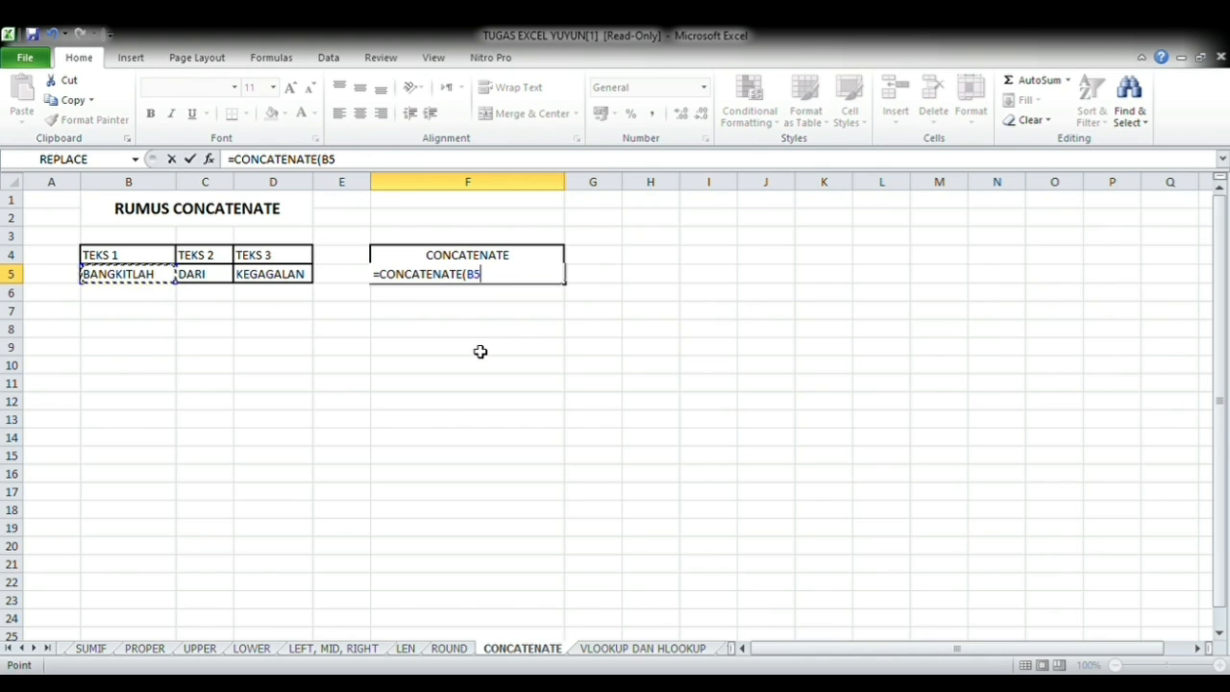
pyautogui.write(';" ";')
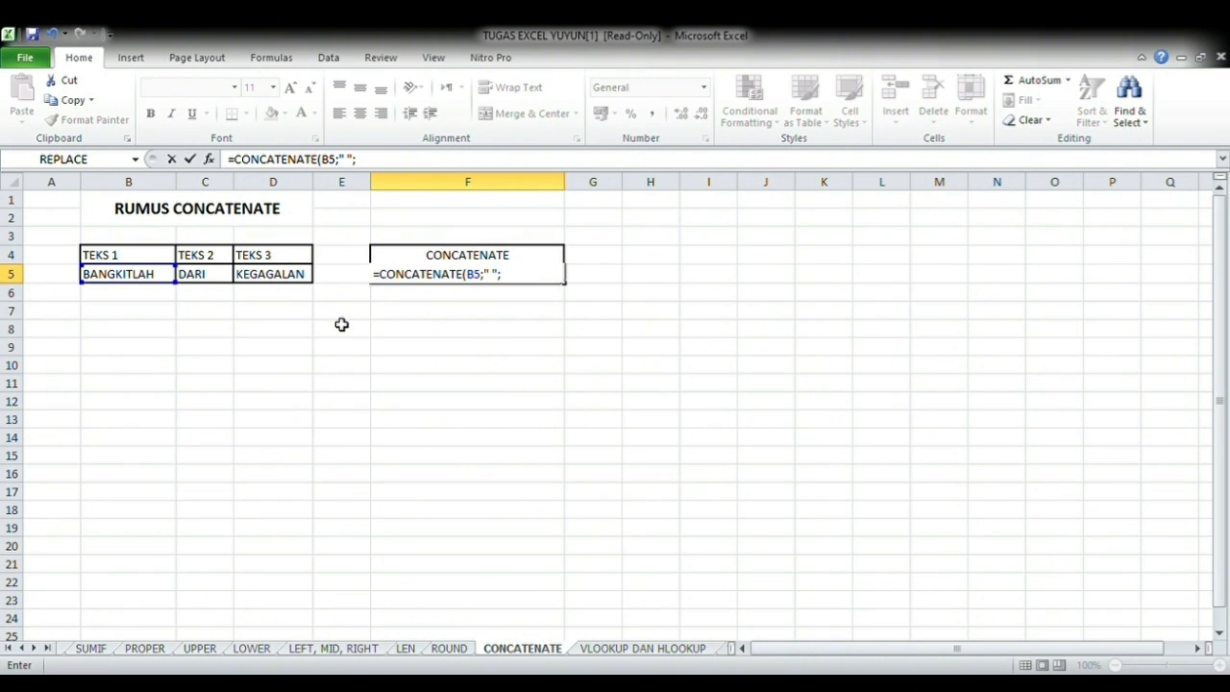
pyautogui.click(211, 276)
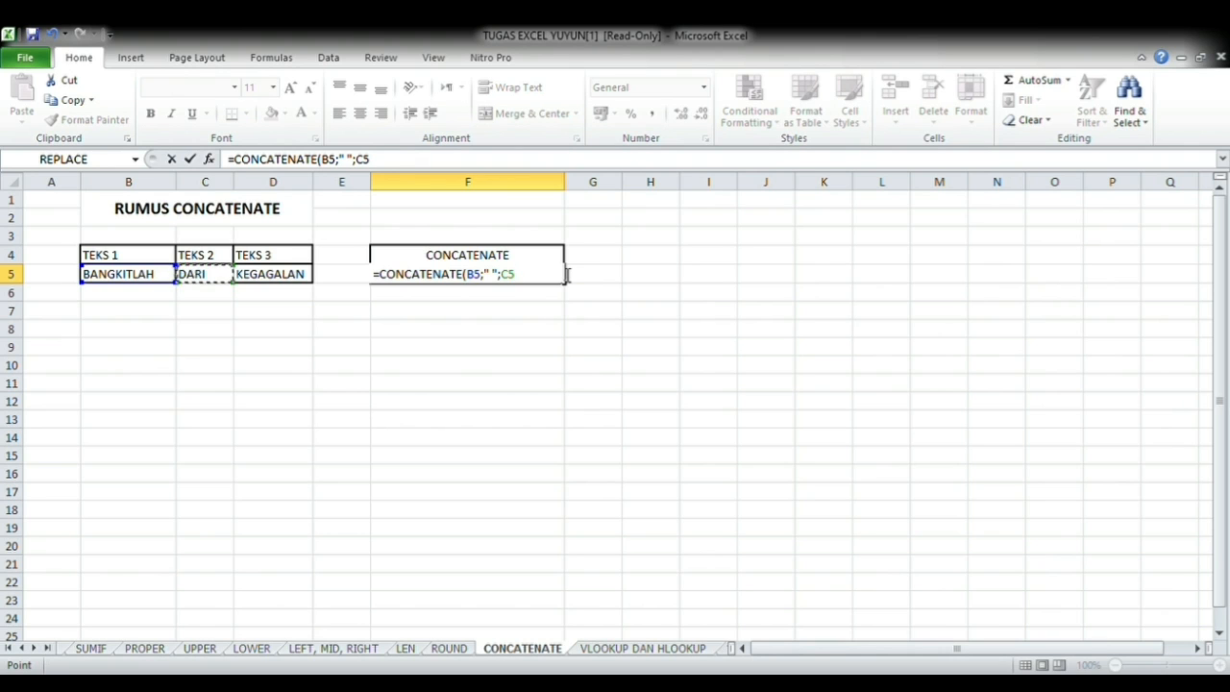
pyautogui.write(';" ";')
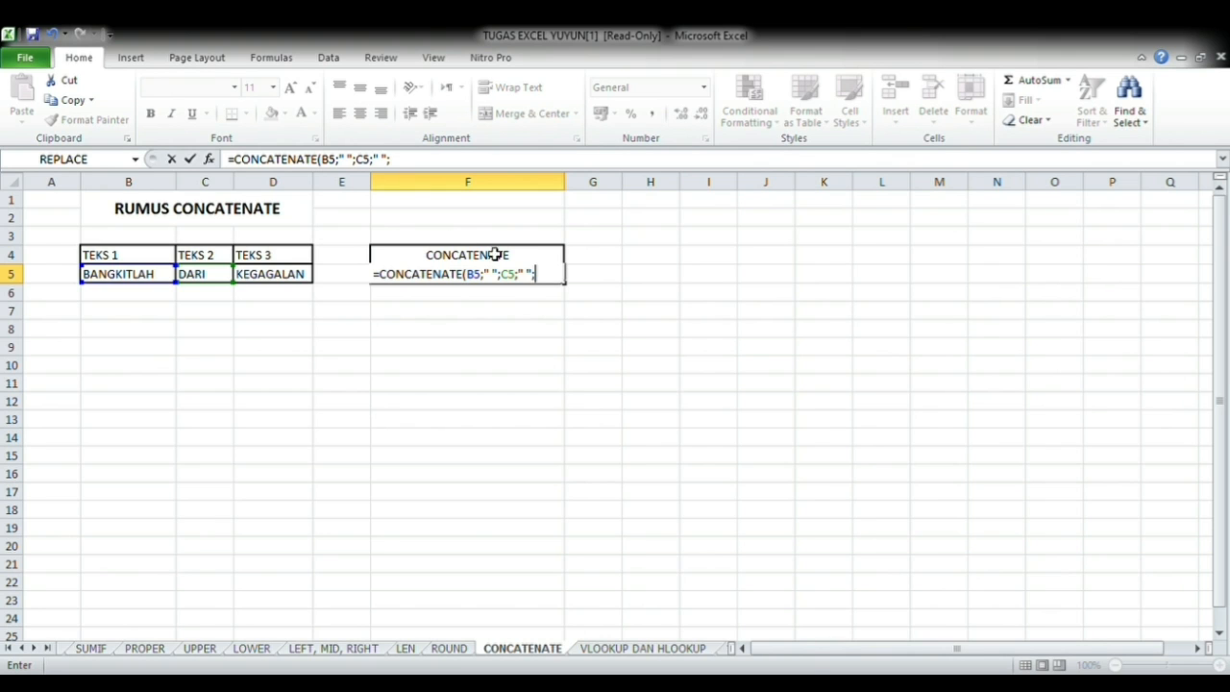
pyautogui.click(280, 276)
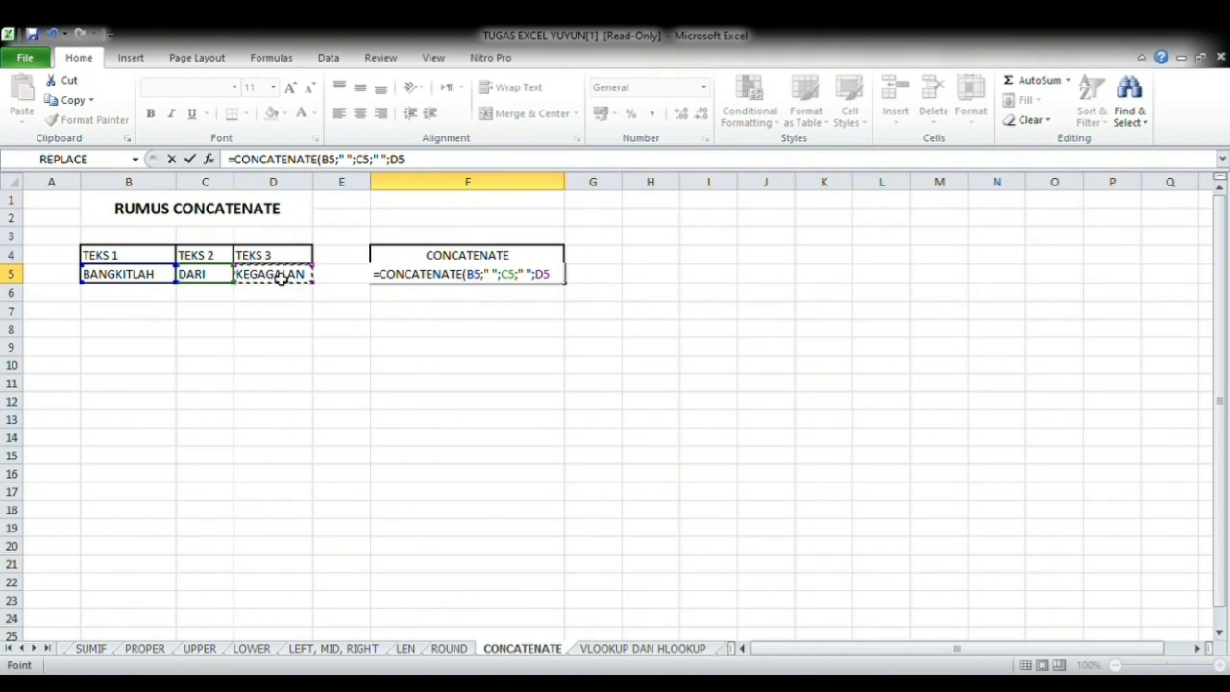
pyautogui.write(')')
pyautogui.press('Return')
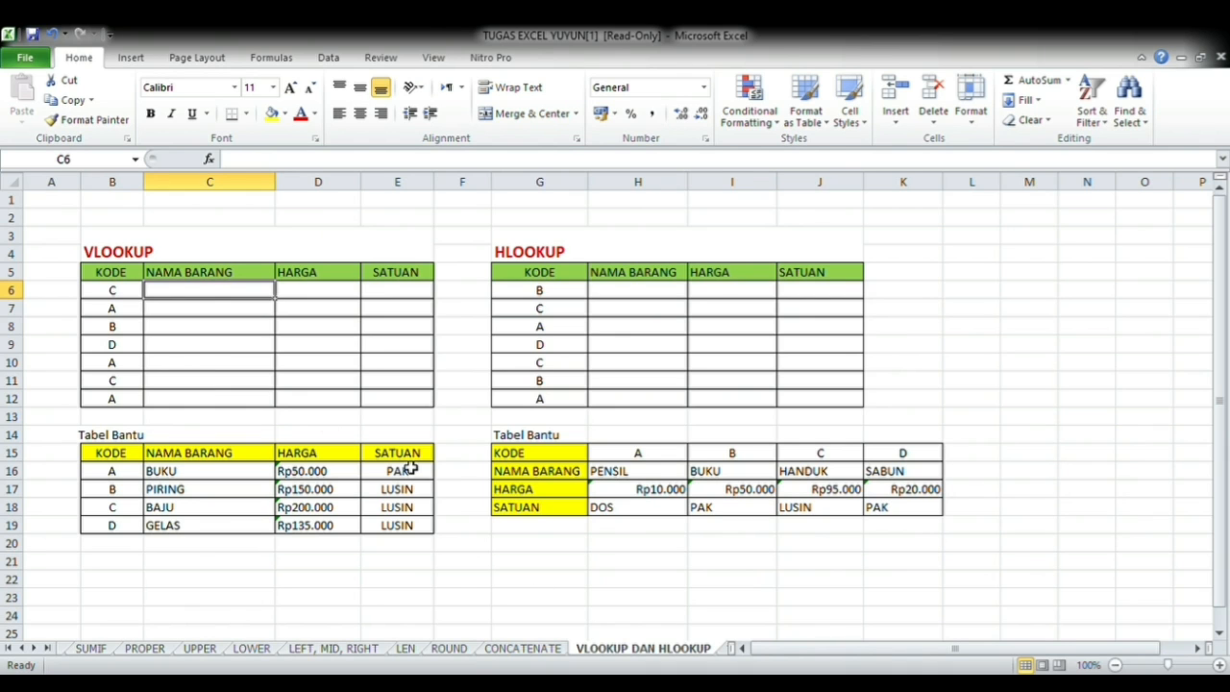
# On the VLOOKUP DAN HLOOKUP sheet, write =VLOOKUP(B6;B16:E19;2;FALSE) in C6 to look up the item name.
pyautogui.doubleClick(202, 295)
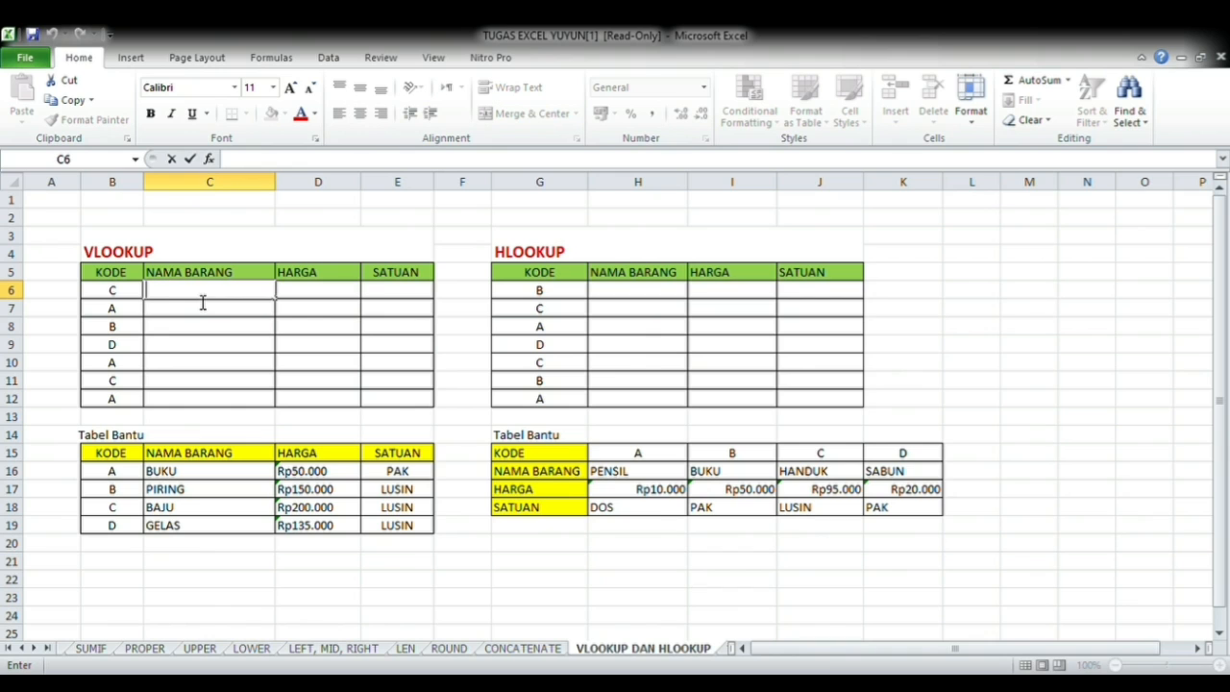
pyautogui.write('=VLOOKUP(')
pyautogui.click(113, 297)
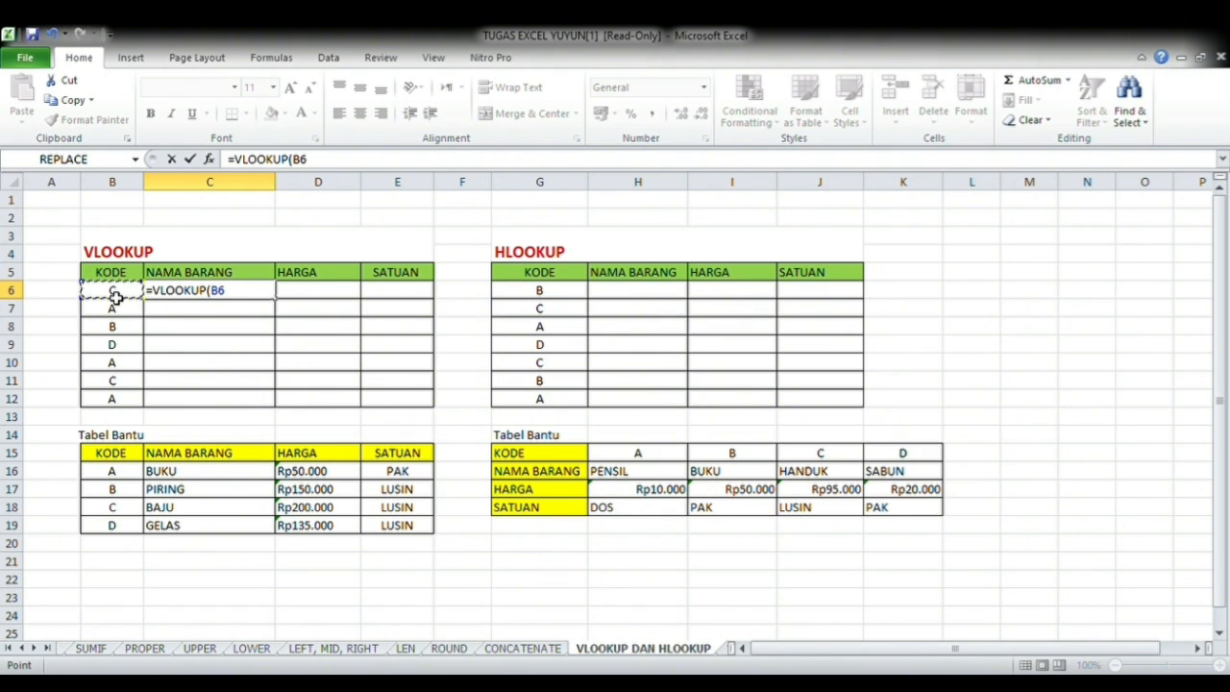
pyautogui.write(';')
pyautogui.moveTo(128, 477); pyautogui.dragTo(385, 530)
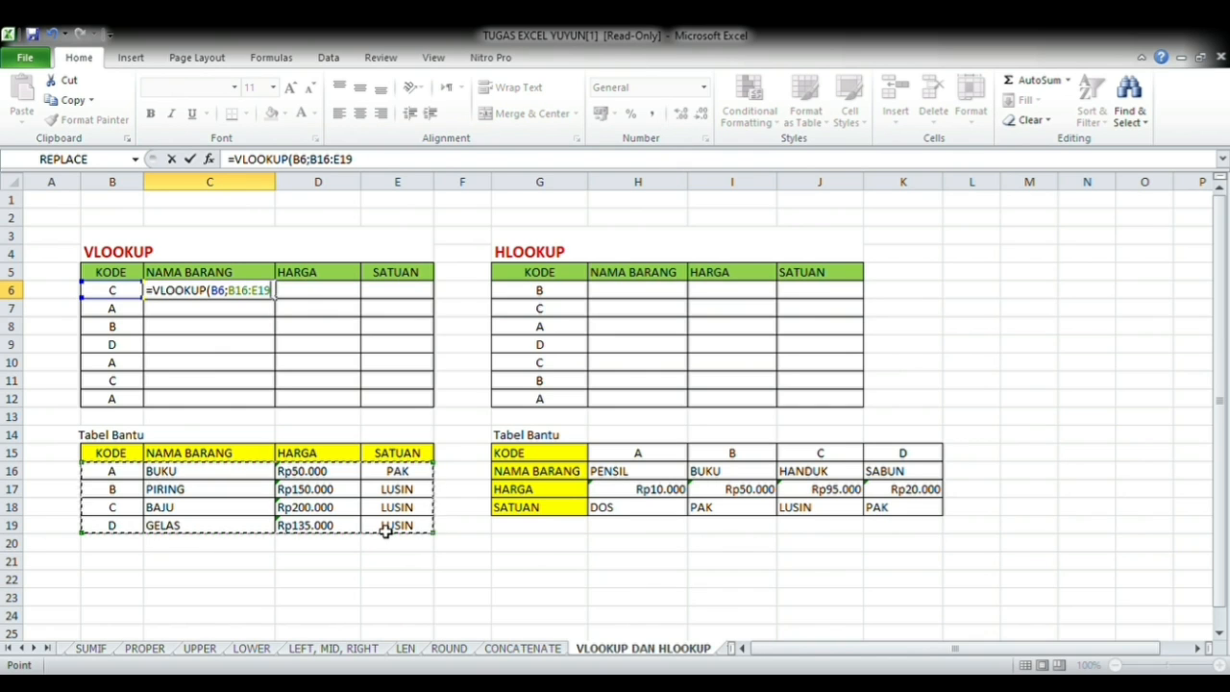
pyautogui.write(';')
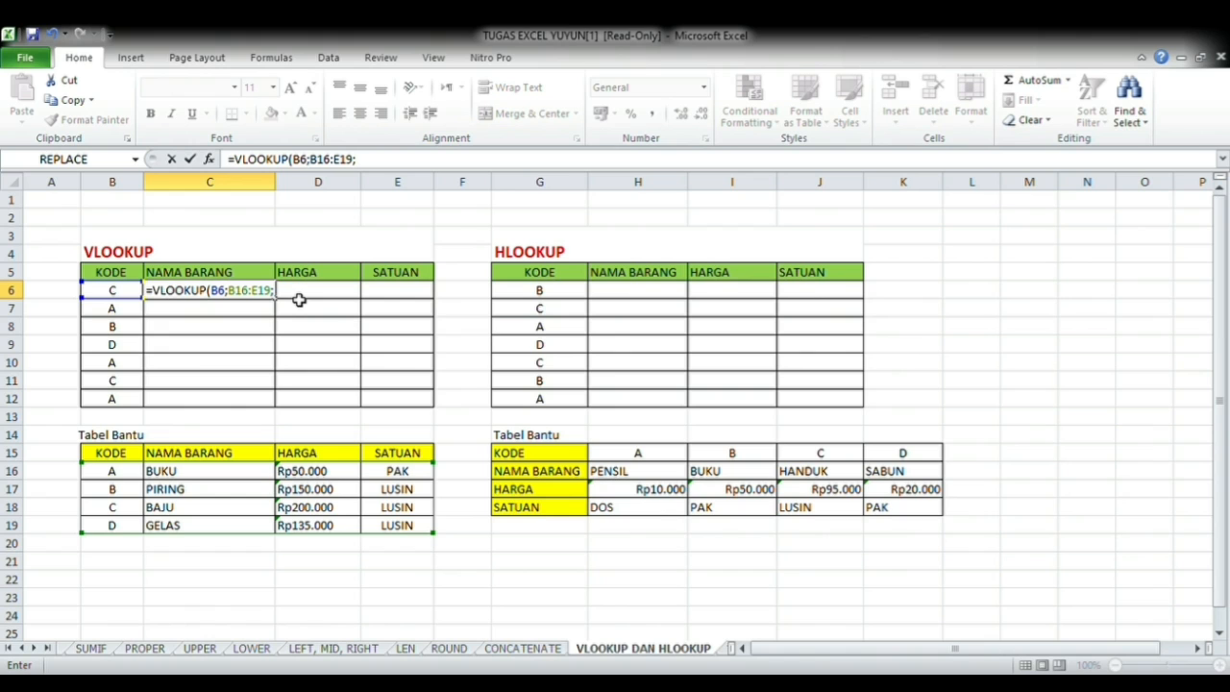
pyautogui.write('2;FALSE)')
# Make the table range in the C6 formula absolute as $B$16:$E$19 and enter the formula.
pyautogui.click(235, 298)
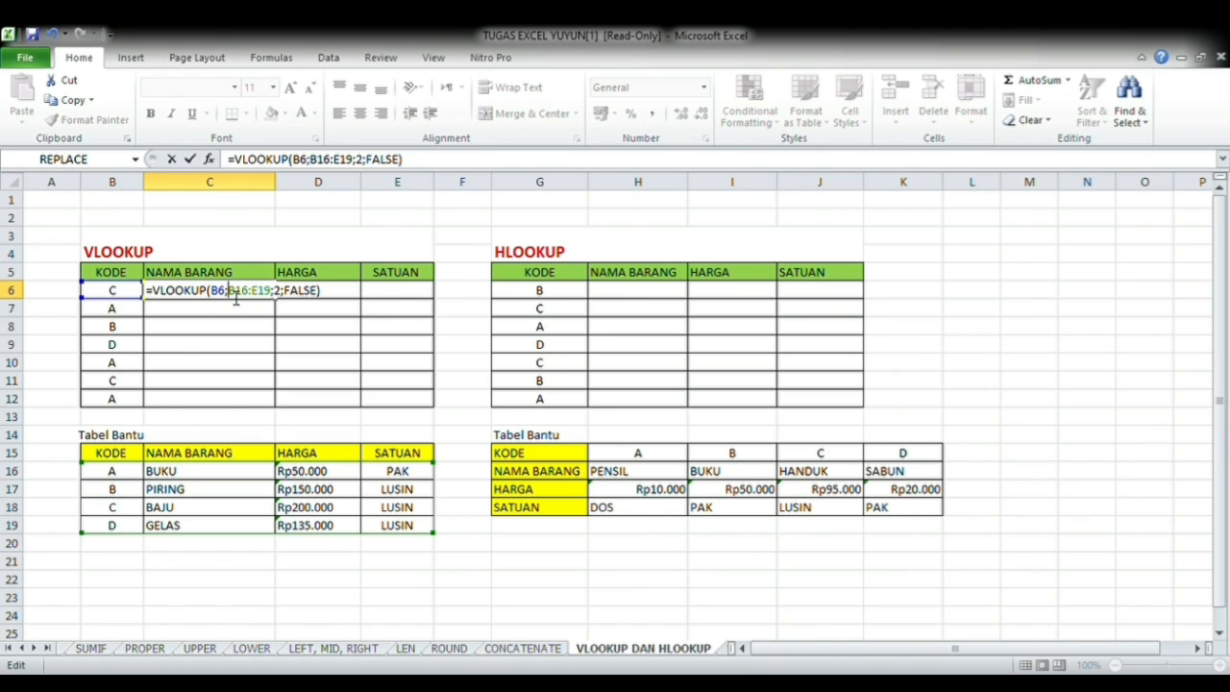
pyautogui.press('F4')
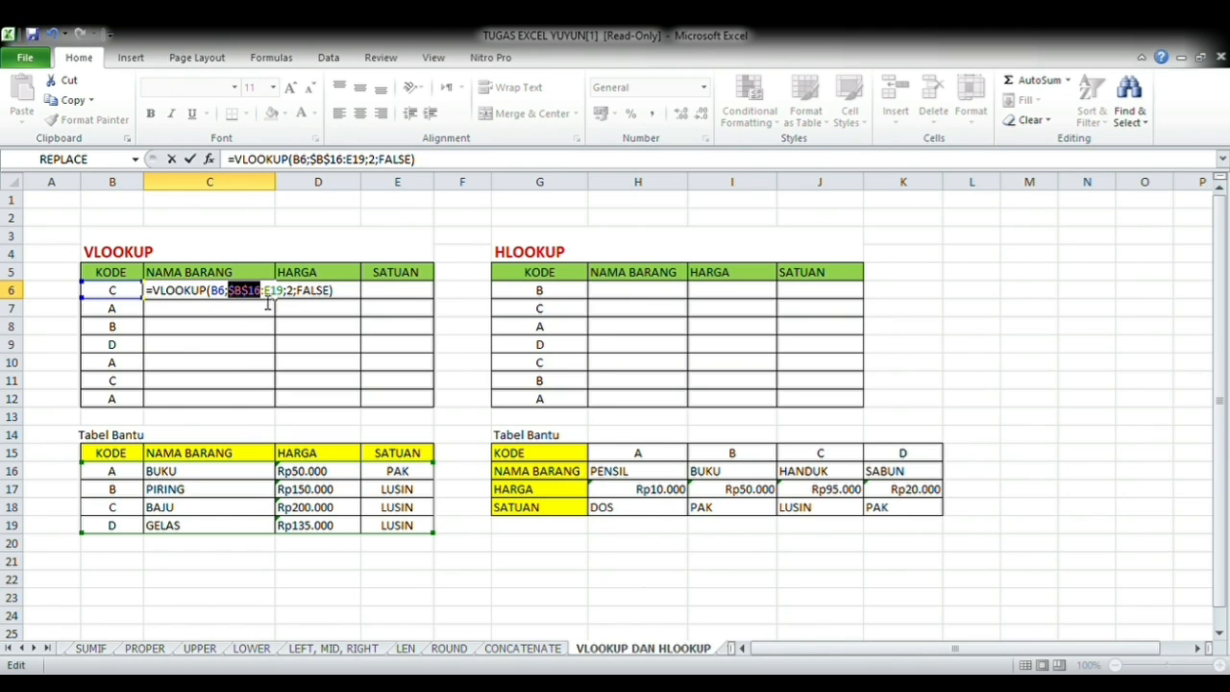
pyautogui.click(273, 296)
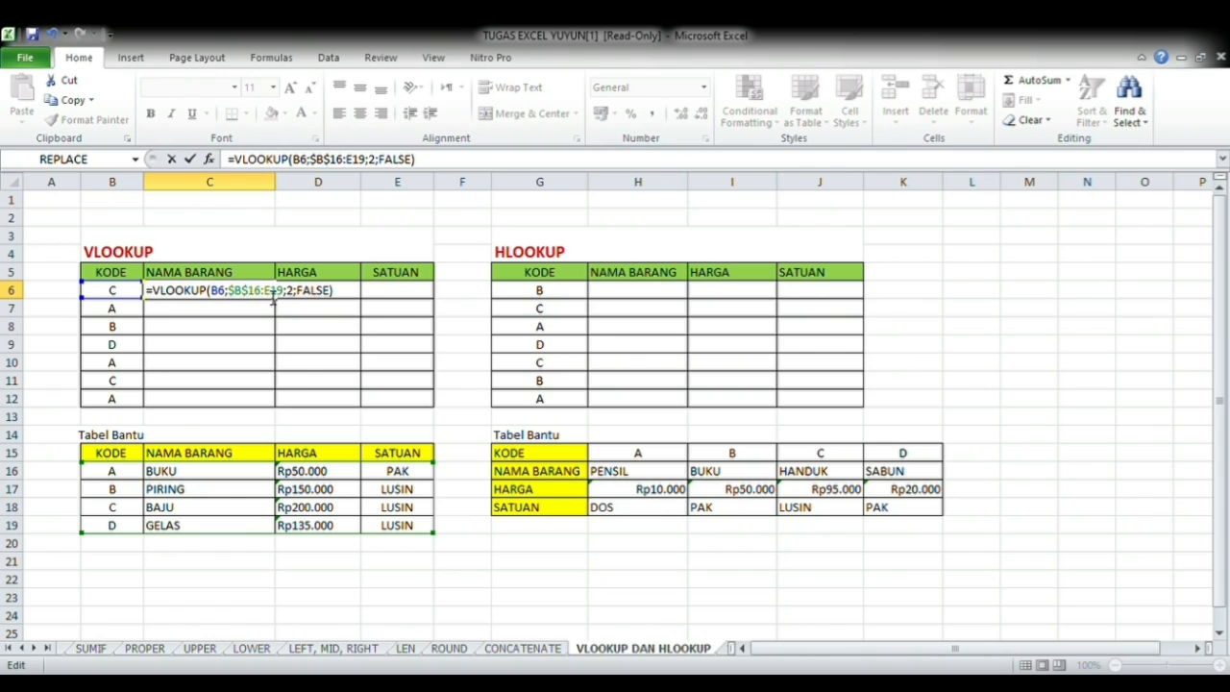
pyautogui.press('F4')
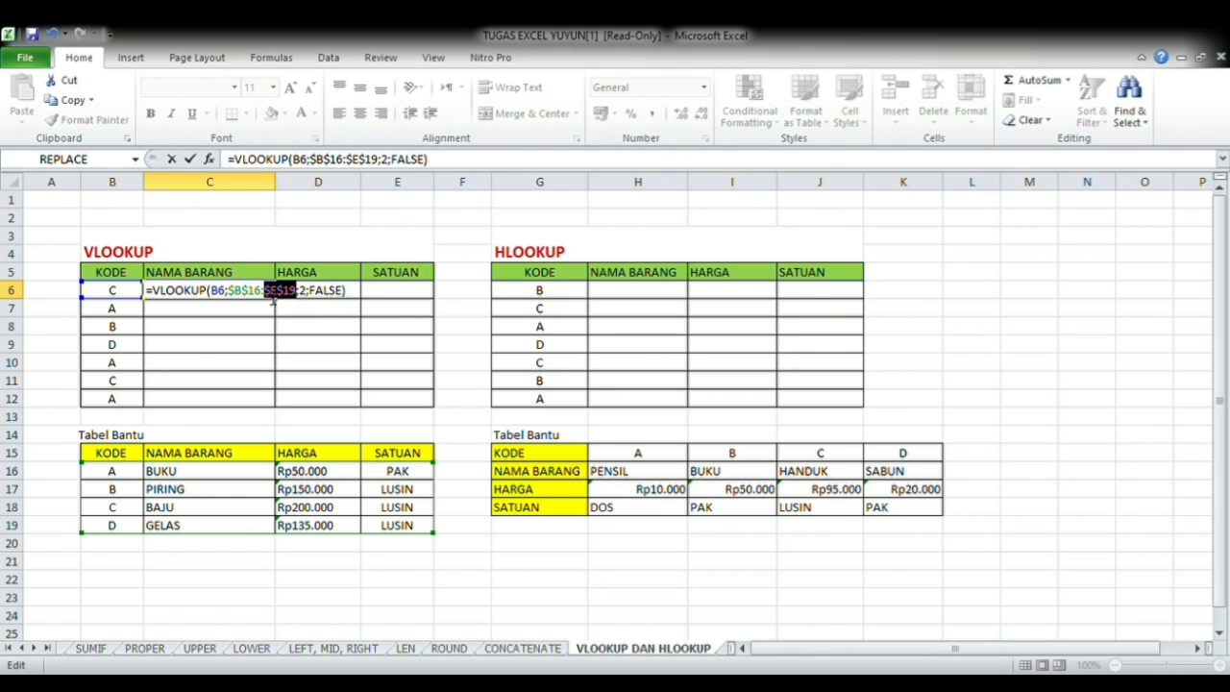
pyautogui.click(365, 298)
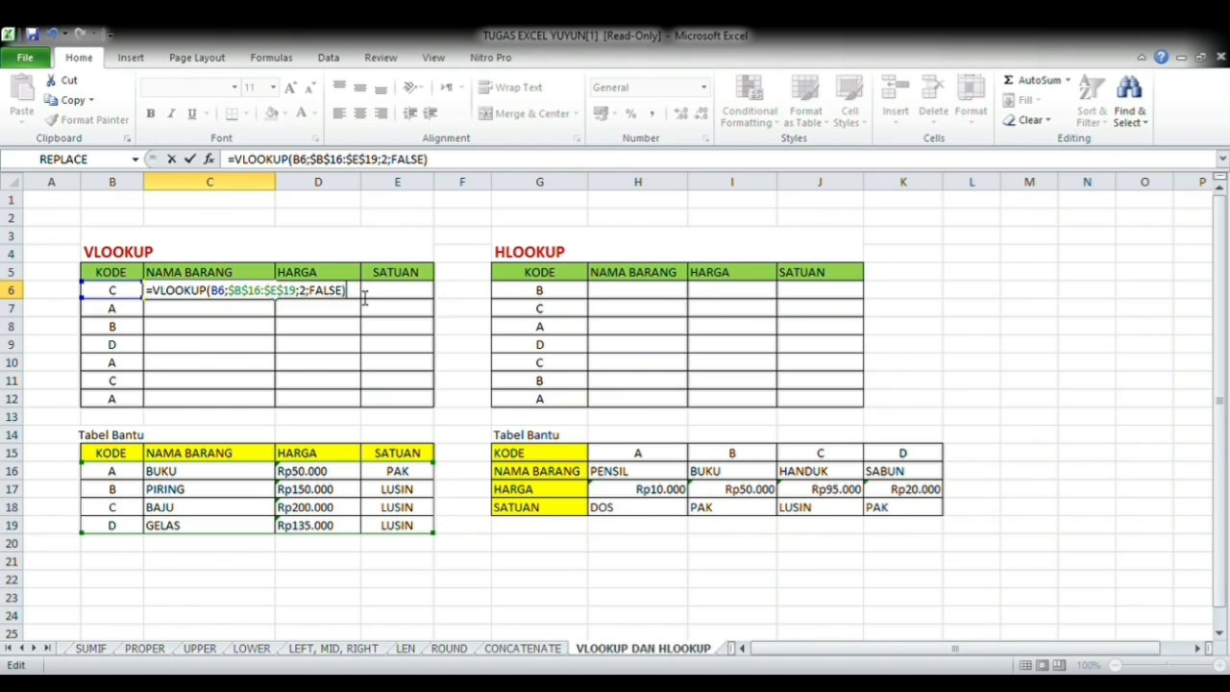
pyautogui.press('Return')
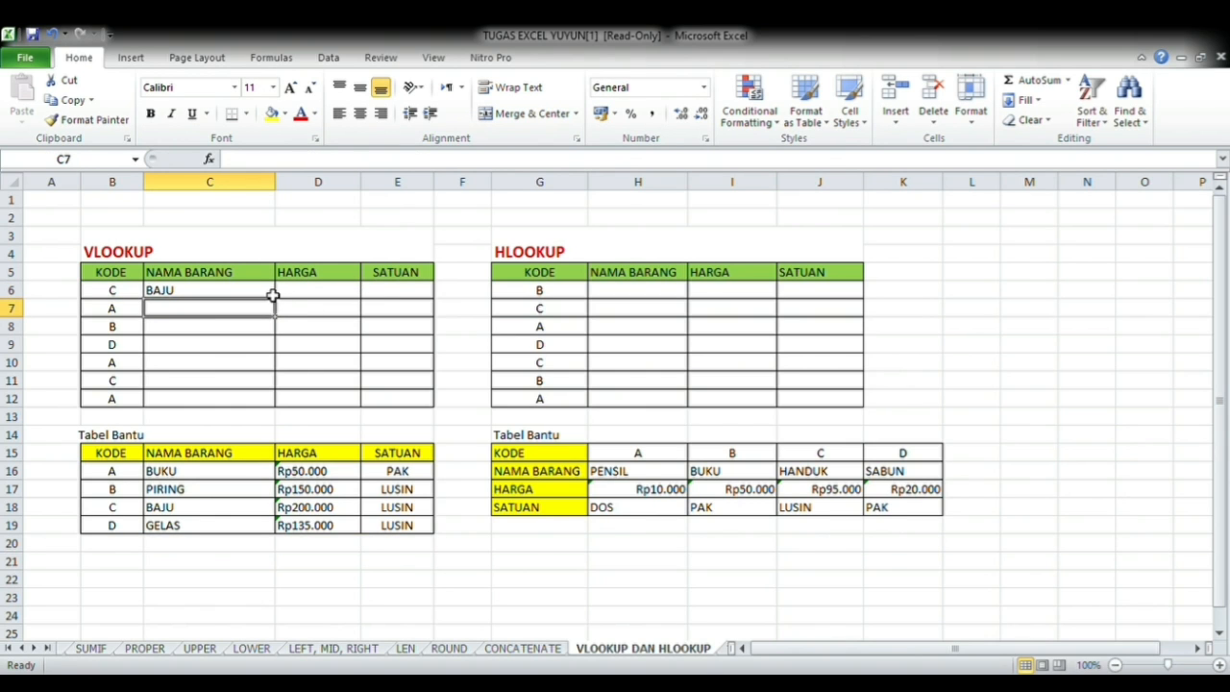
# Write =VLOOKUP(B6;B16:E19;3;FALSE) in D6 to look up the price for the code in B6.
pyautogui.click(318, 297)
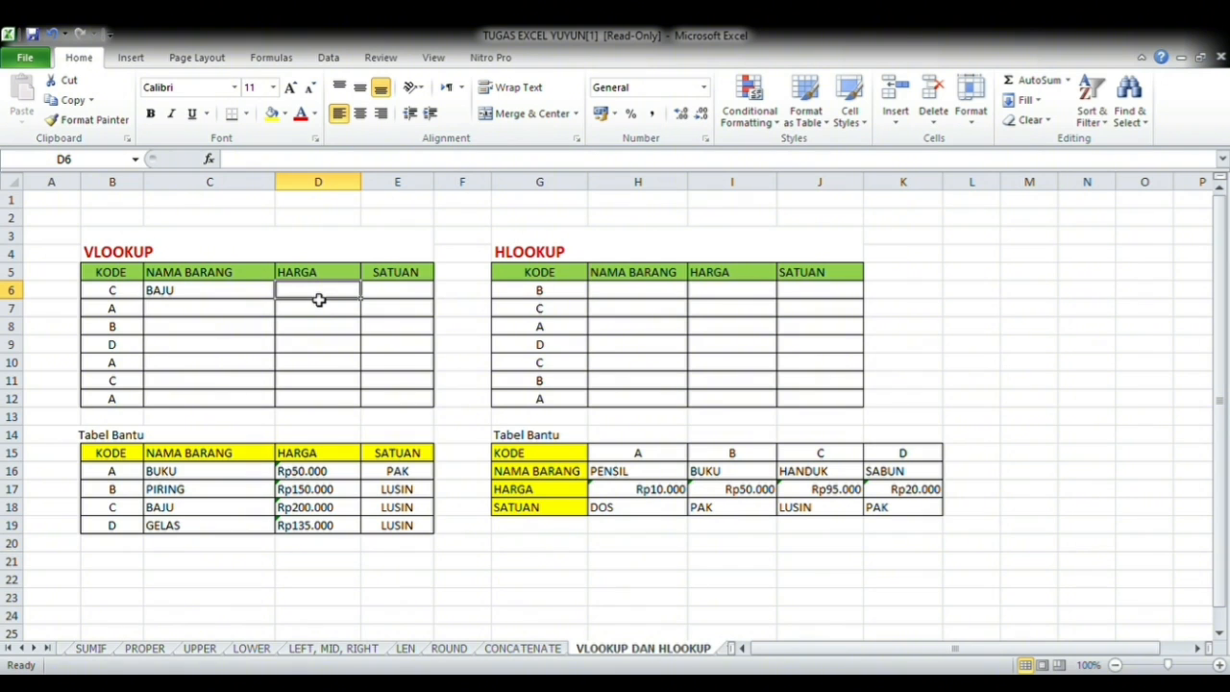
pyautogui.write('=VLOOKUP(')
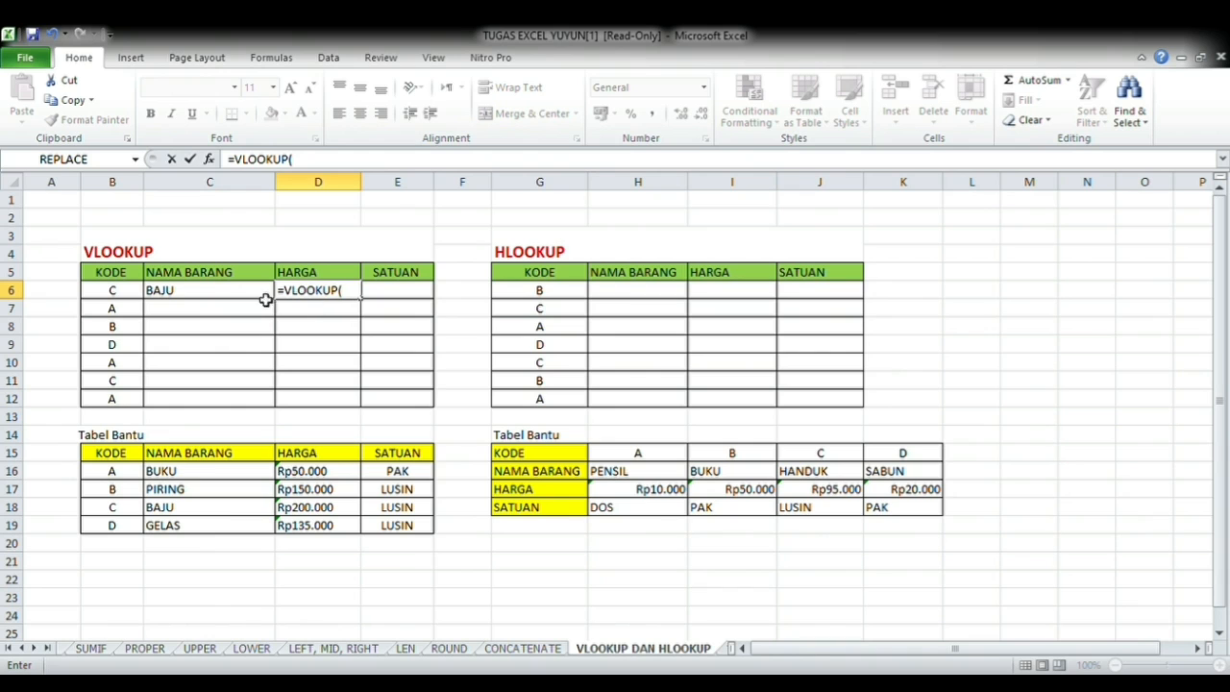
pyautogui.click(114, 294)
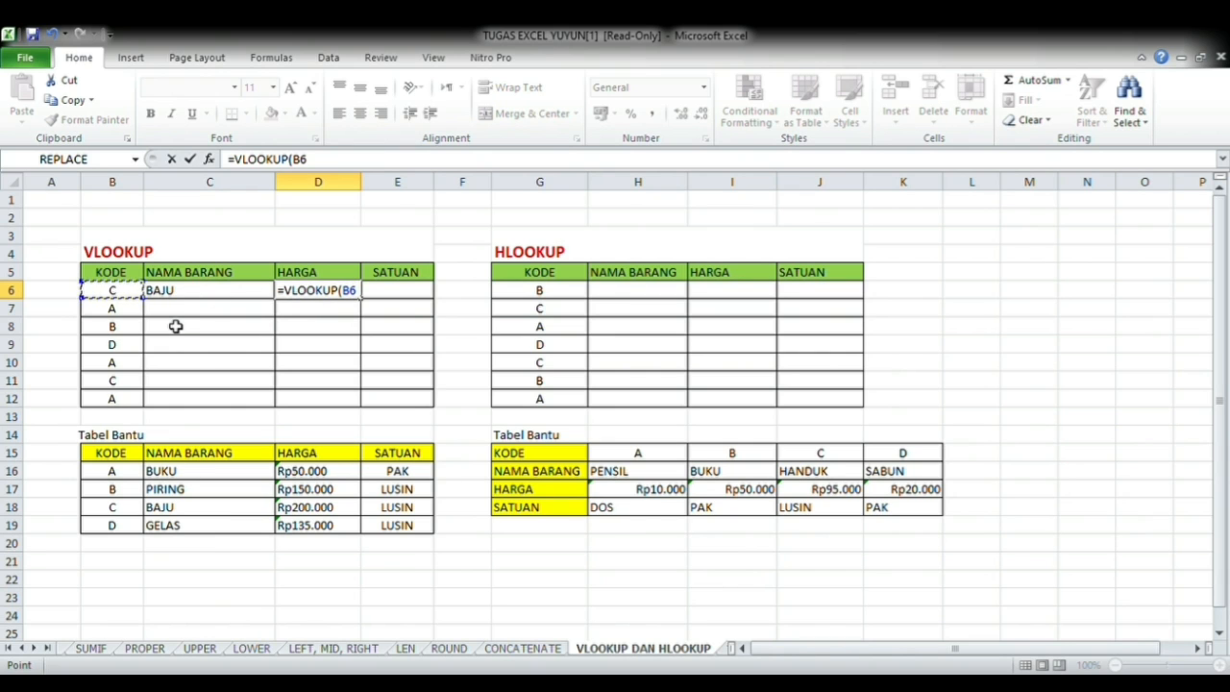
pyautogui.write(';')
pyautogui.moveTo(128, 475); pyautogui.dragTo(391, 534)
pyautogui.write(';')
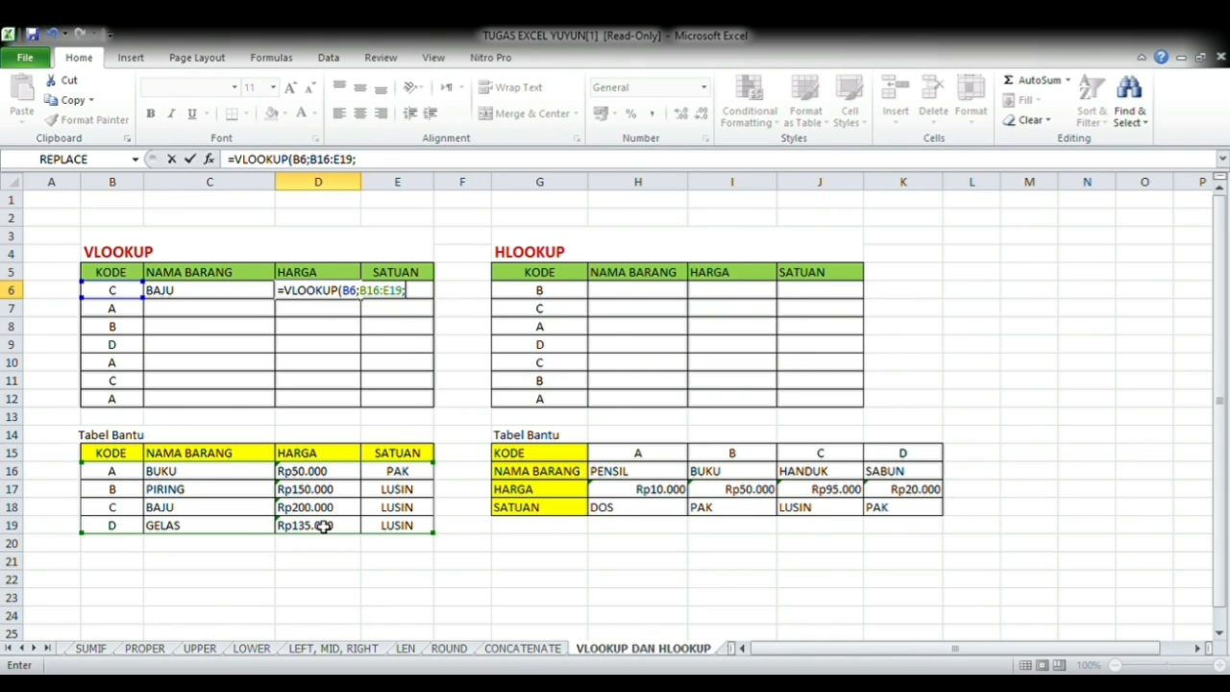
pyautogui.write('3;FA')
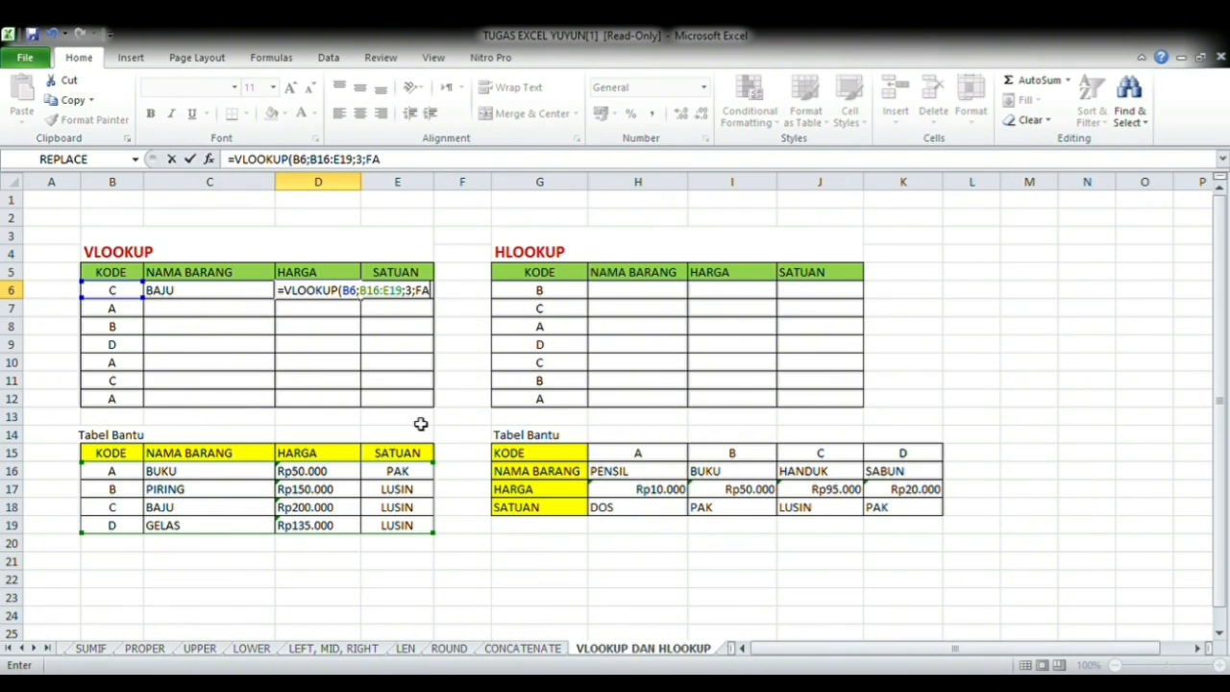
pyautogui.write('LSE)')
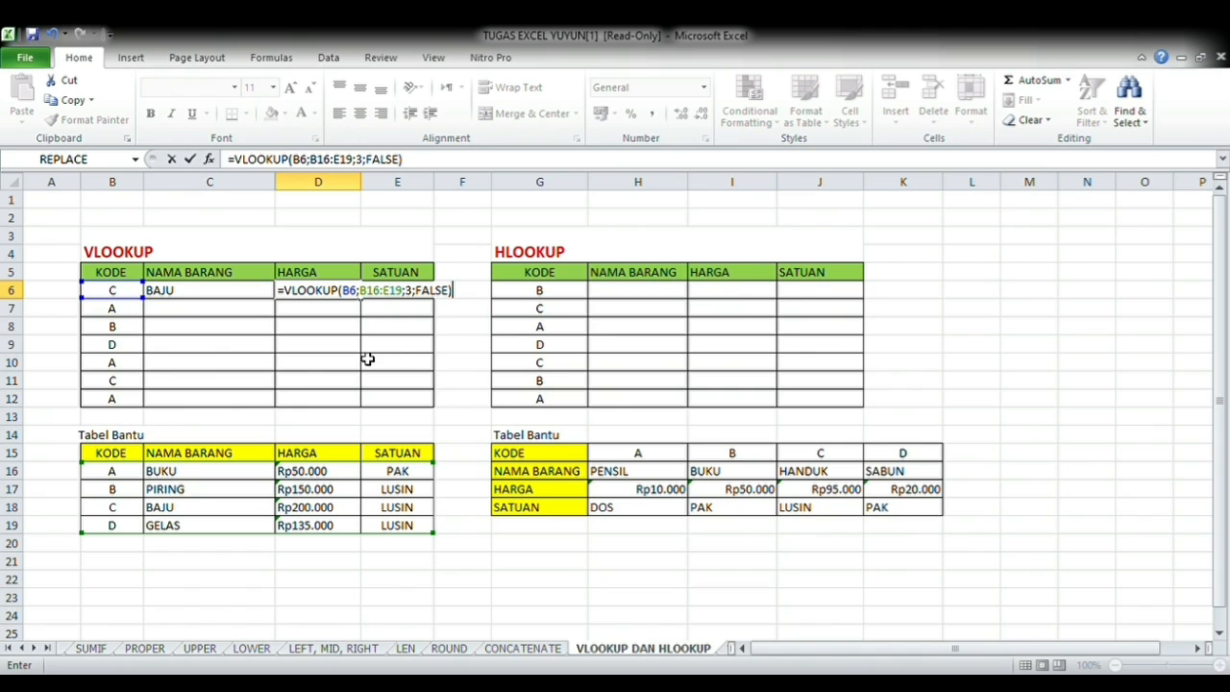
# Lock the lookup range in the D6 formula as $B$16:$E$19 and enter the formula.
pyautogui.click(366, 300)
pyautogui.press('F4')
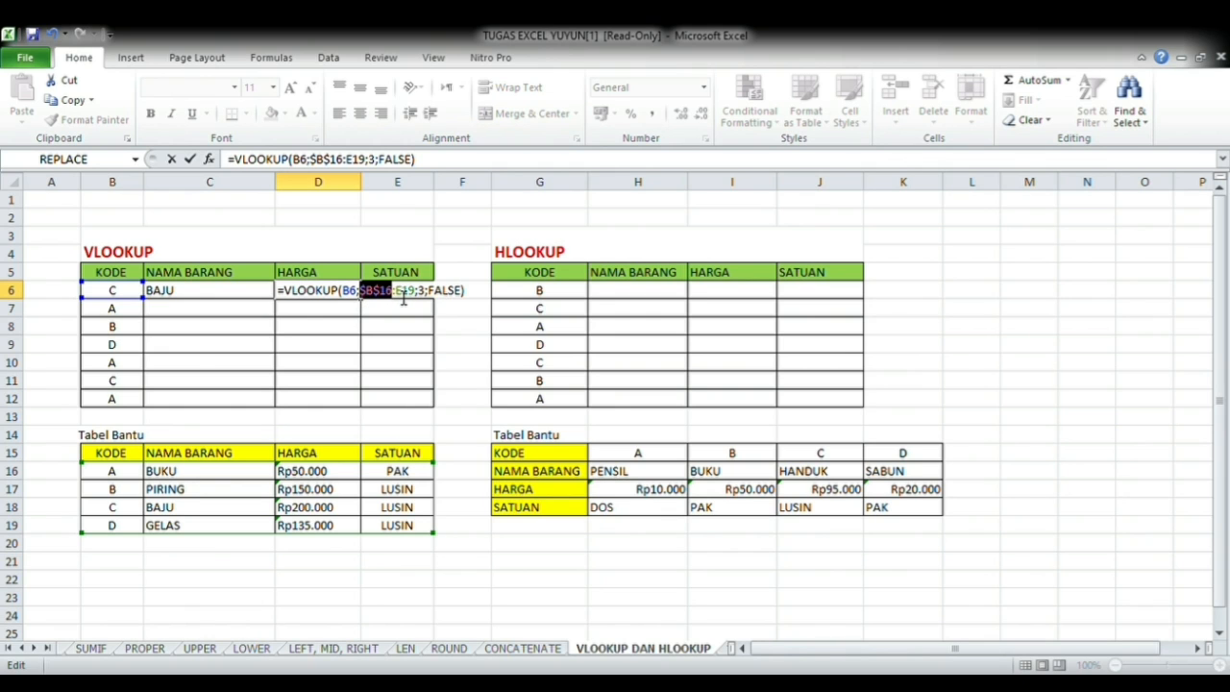
pyautogui.click(404, 301)
pyautogui.press('F4')
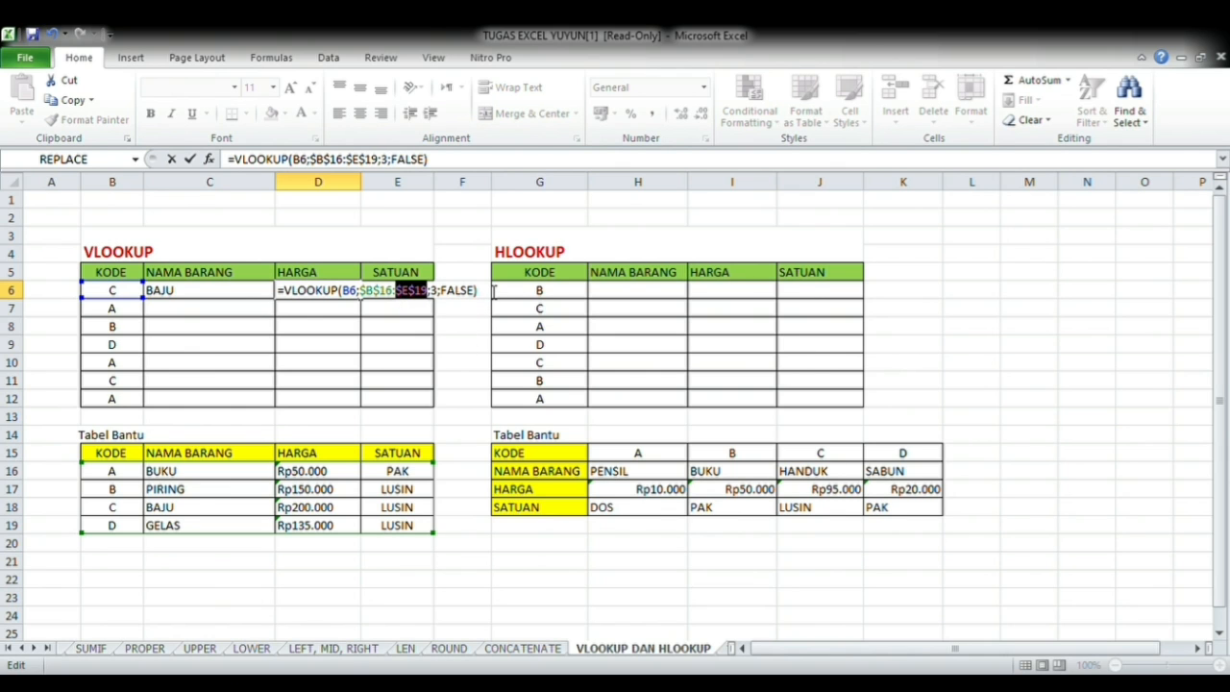
pyautogui.press('Return')
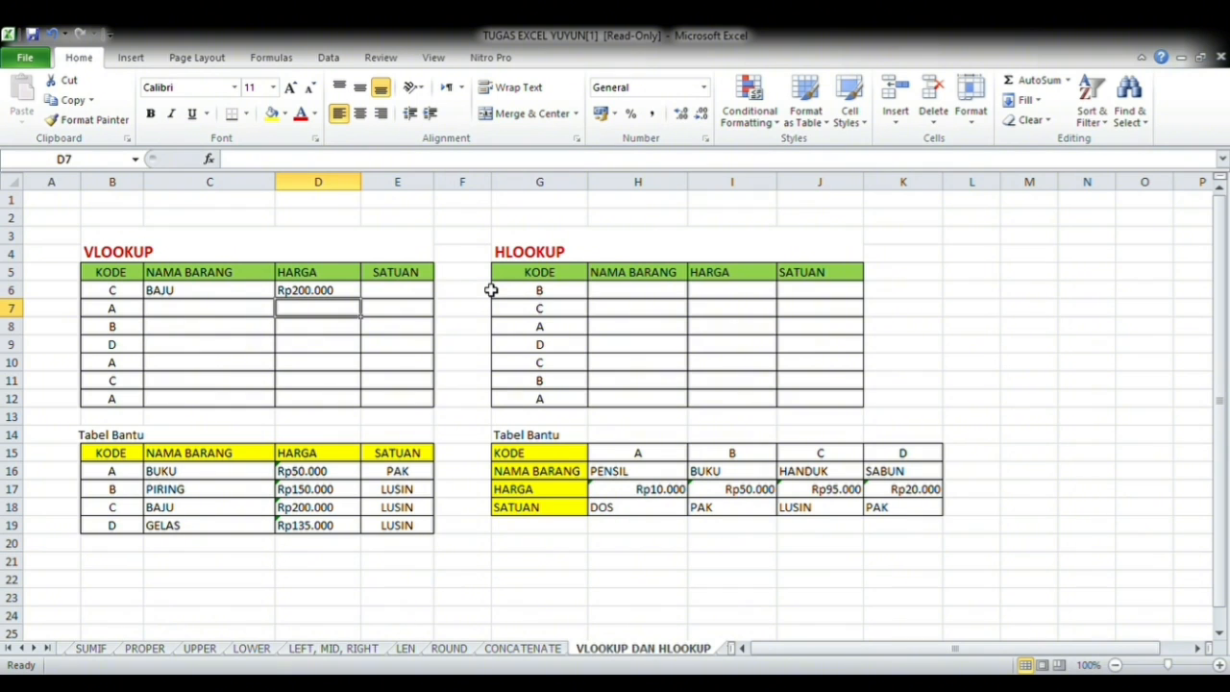
# Write =VLOOKUP(B6;B16:E19;4;FALSE) in E6 to look up the unit for the code in B6.
pyautogui.click(418, 292)
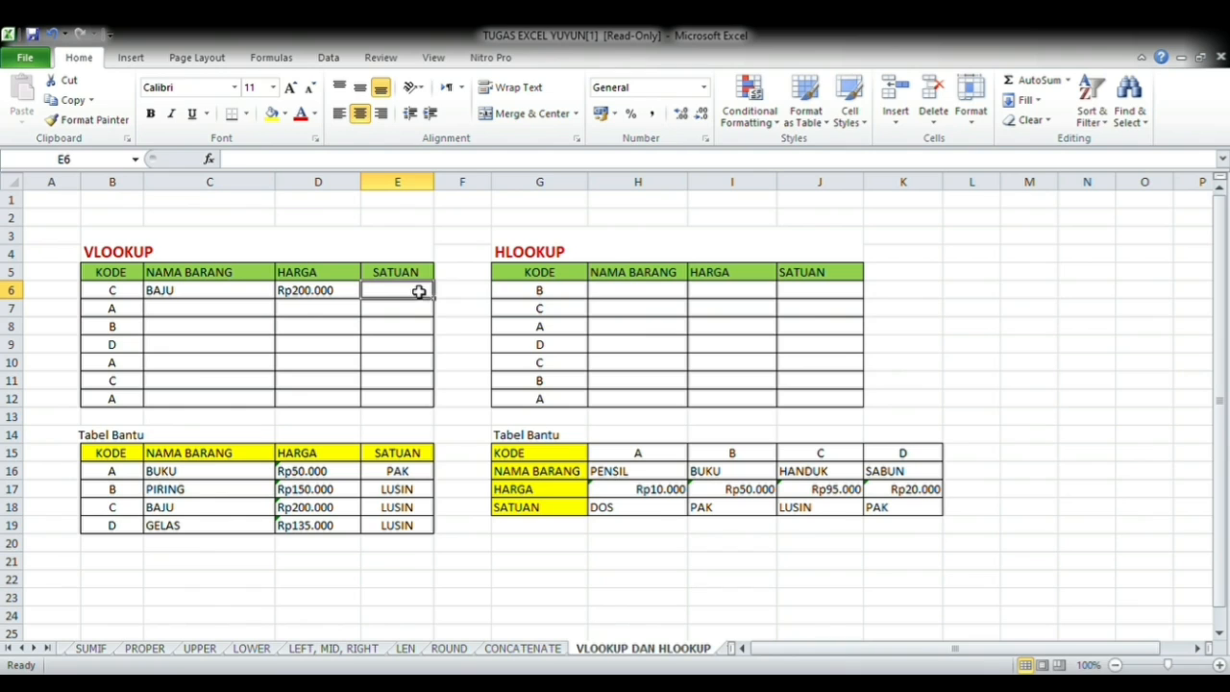
pyautogui.write('=VLOOKUP(')
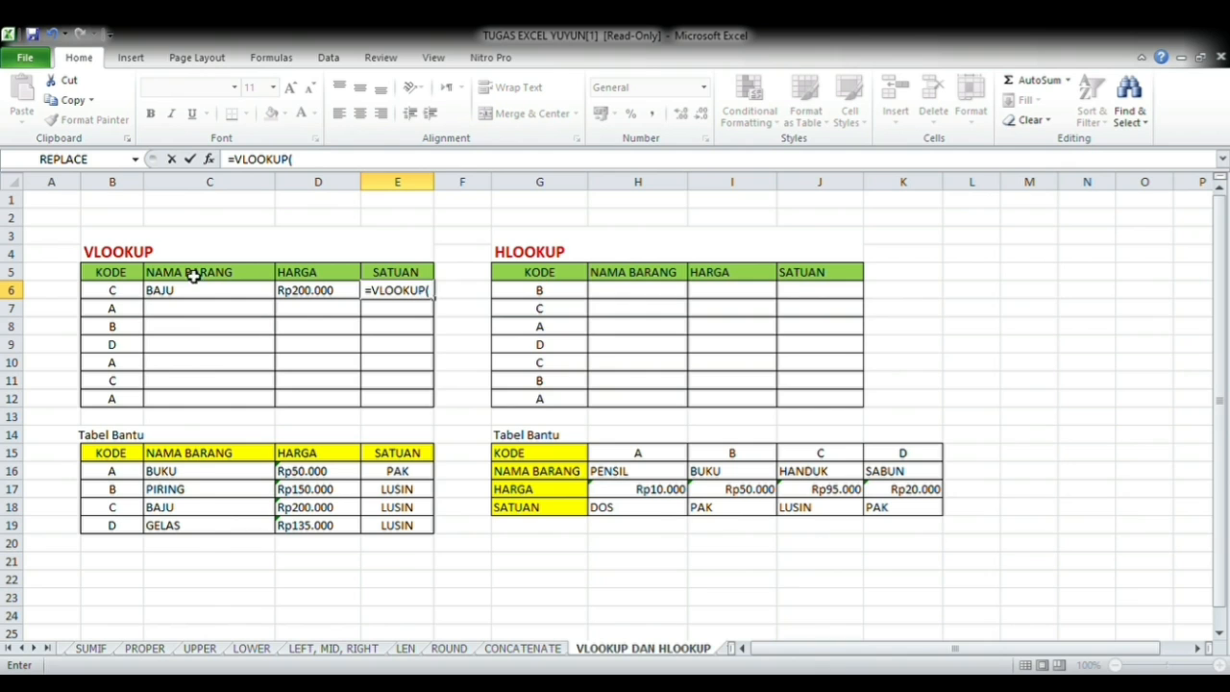
pyautogui.click(136, 295)
pyautogui.write(';')
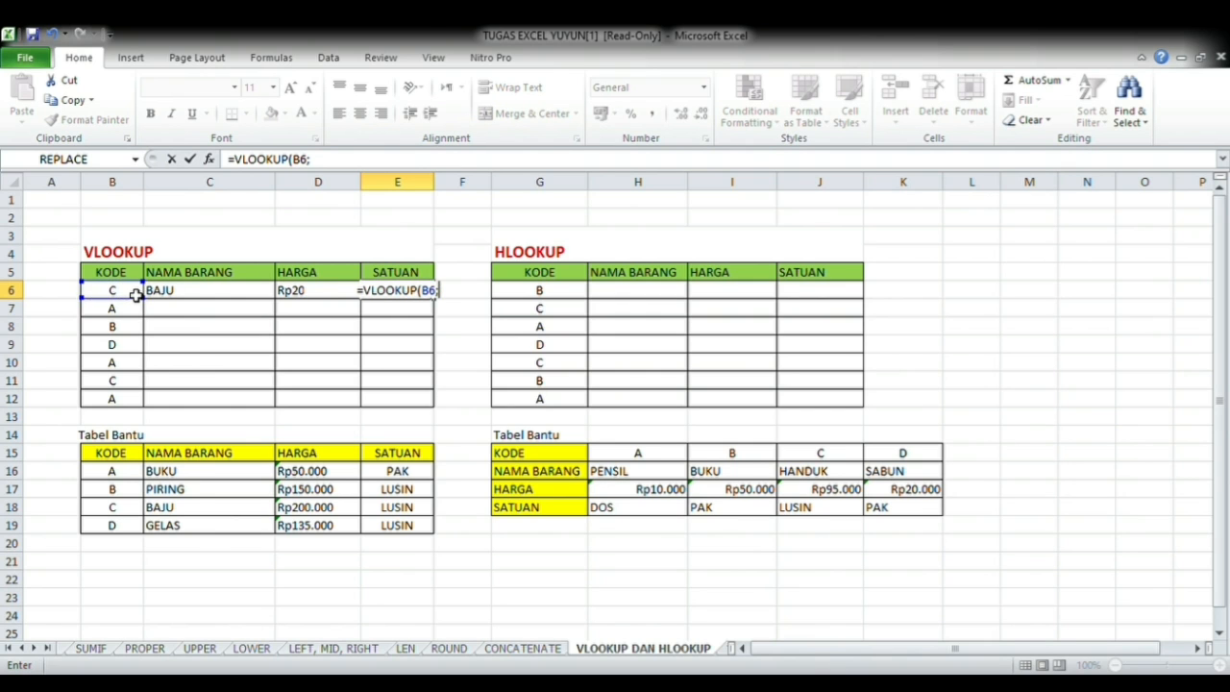
pyautogui.moveTo(122, 471); pyautogui.dragTo(383, 543)
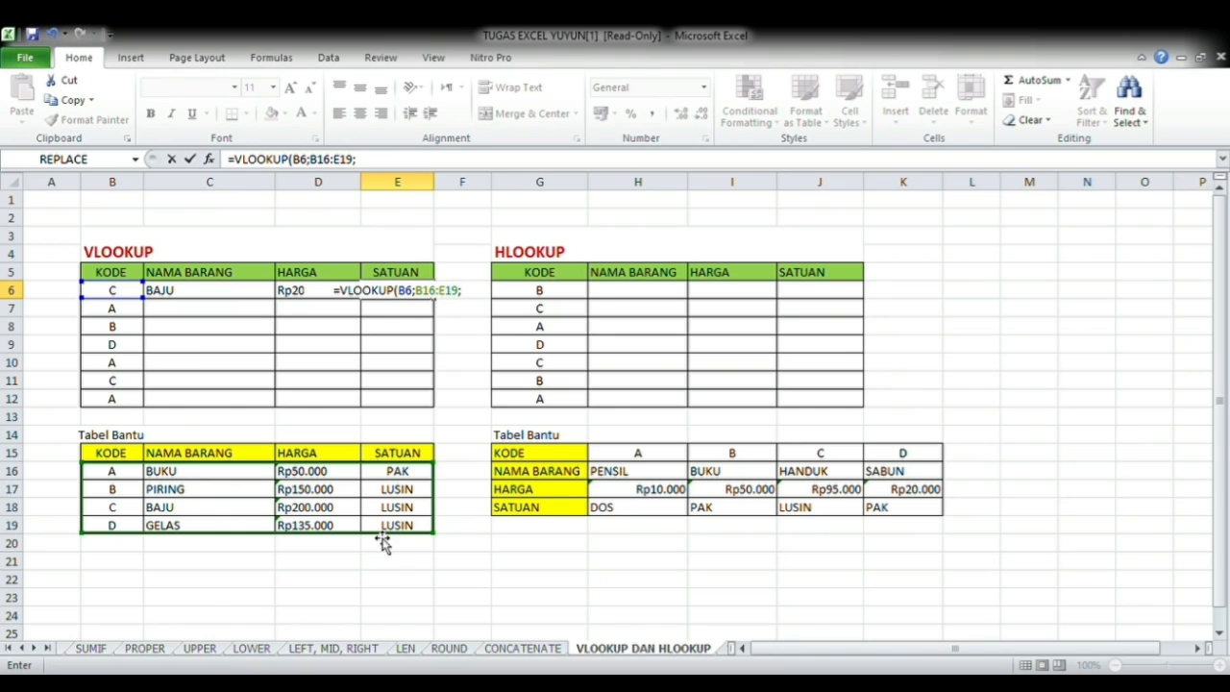
pyautogui.write(';')
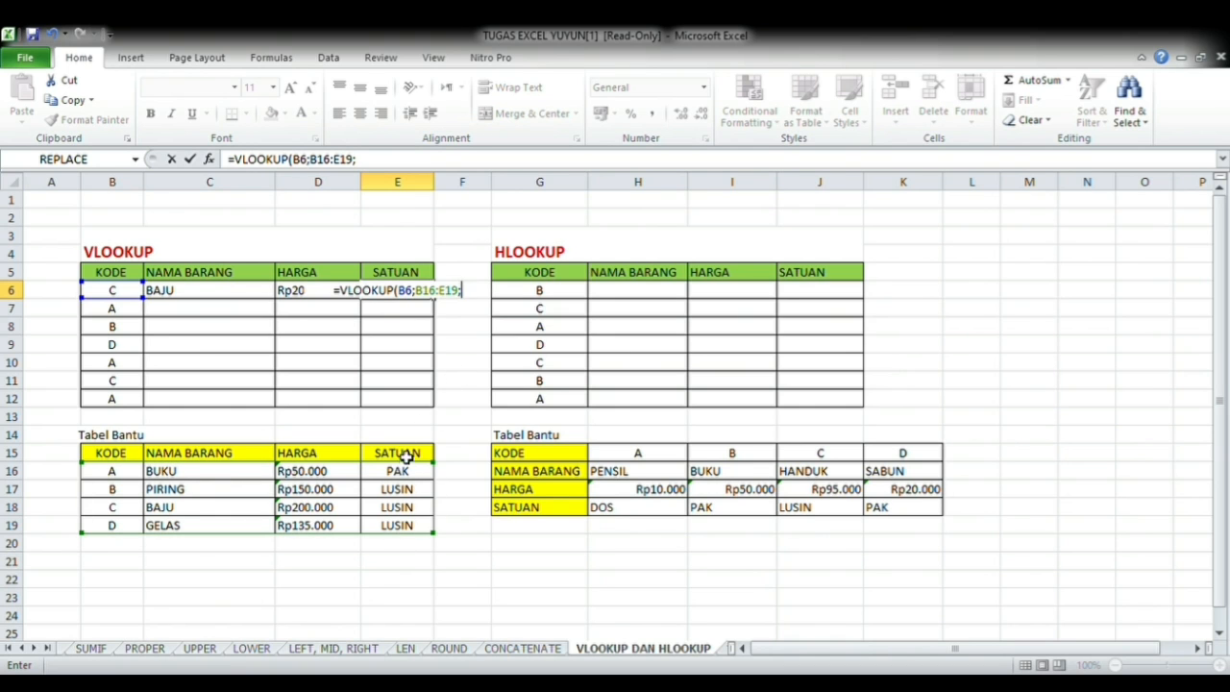
pyautogui.write('4')
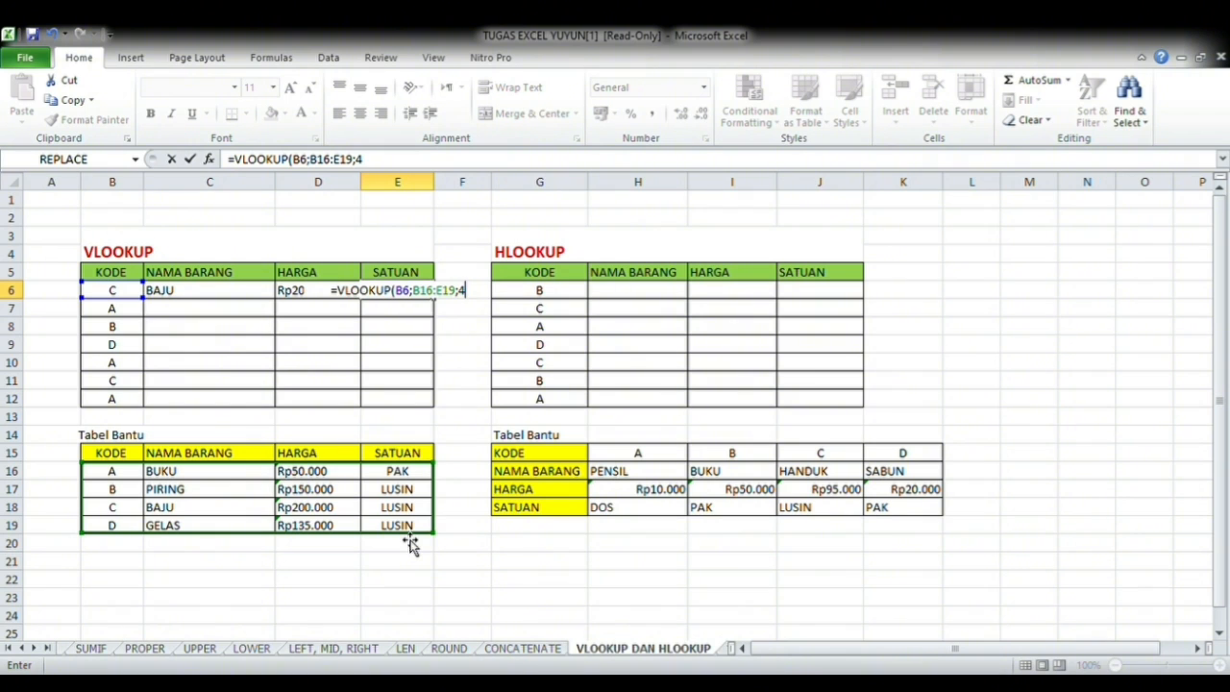
pyautogui.write(';')
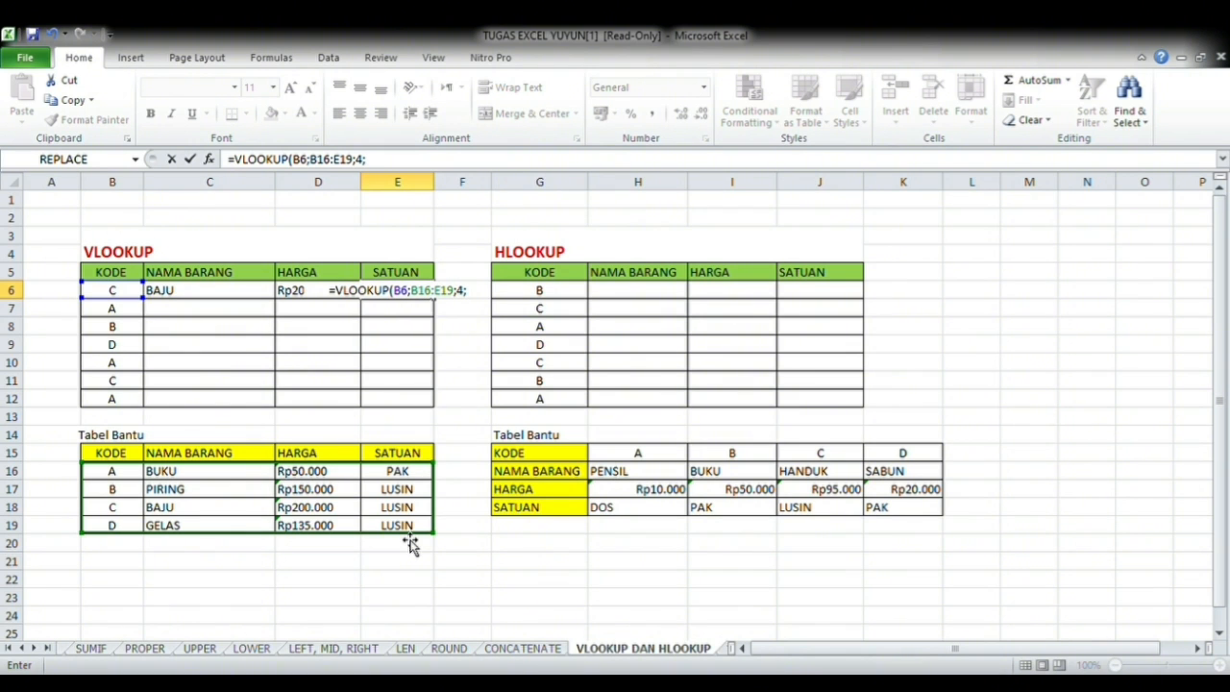
pyautogui.write('FALS')
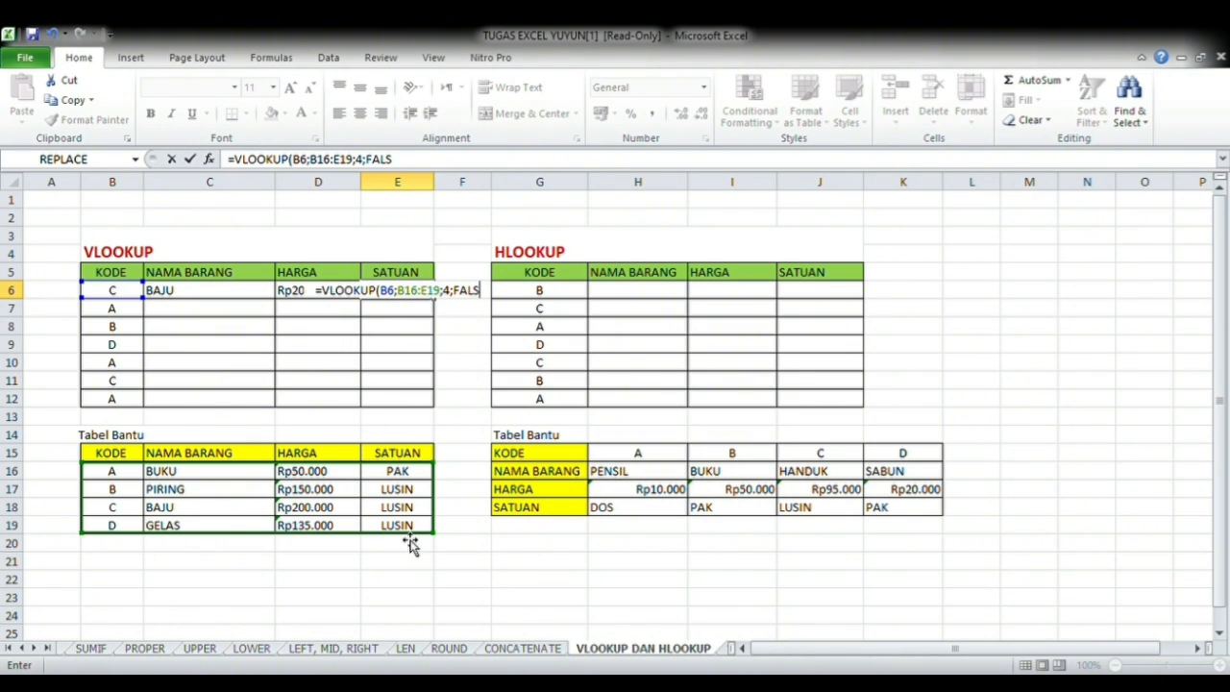
pyautogui.write('E)')
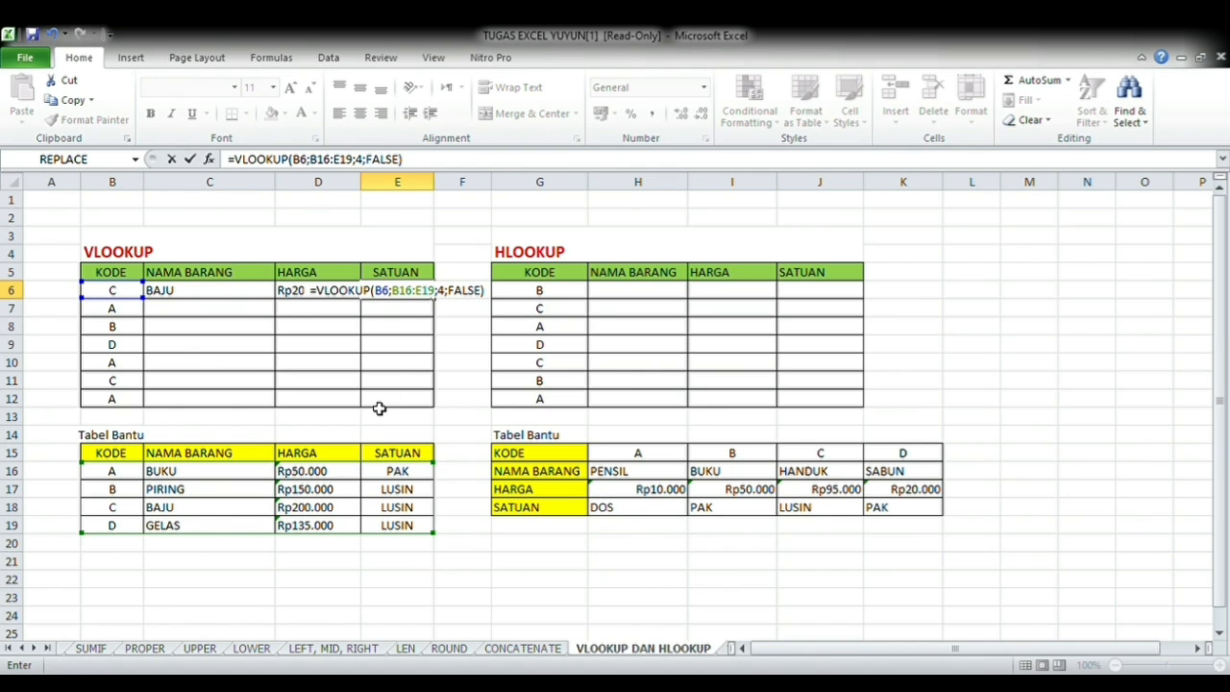
# Make the lookup range in the E6 formula absolute as $B$16:$E$19 and enter the formula.
pyautogui.click(401, 301)
pyautogui.press('F4')
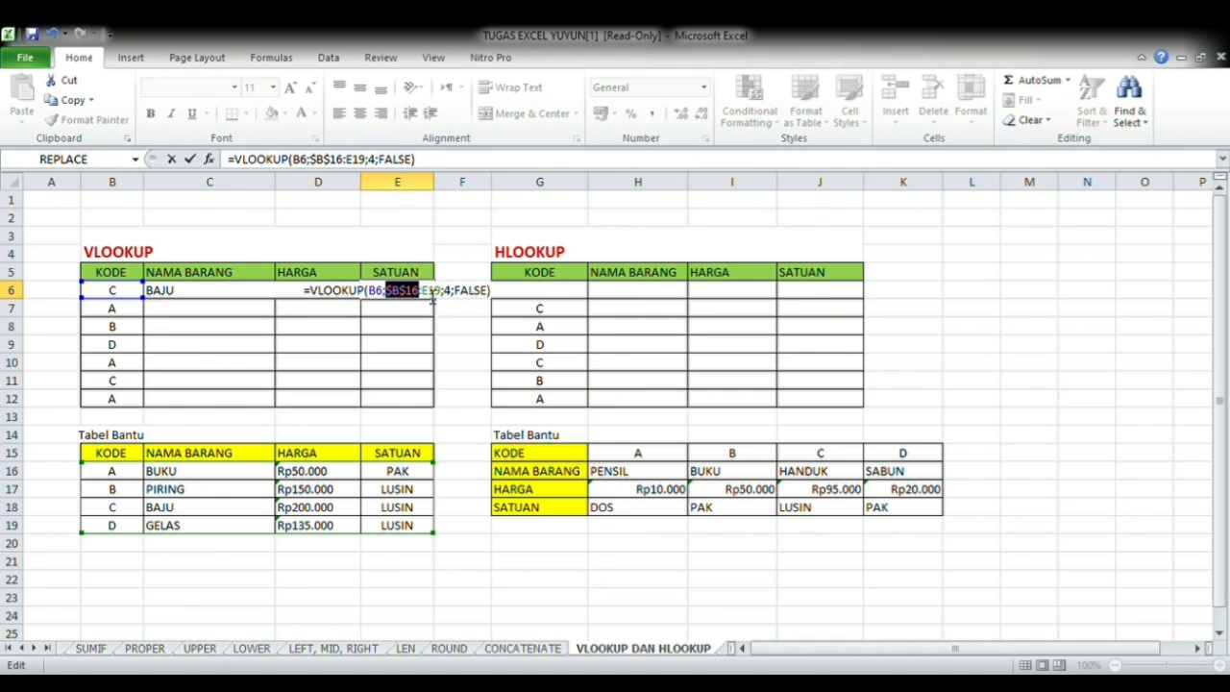
pyautogui.press('Right')
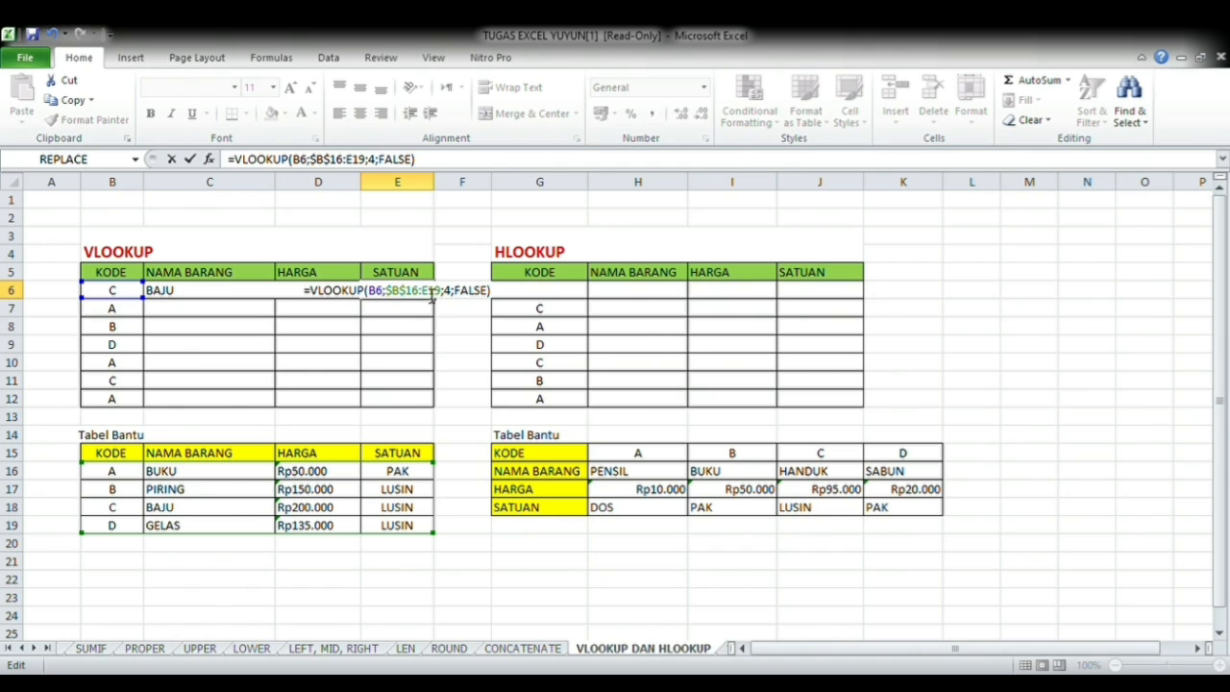
pyautogui.click(431, 298)
pyautogui.press('F4')
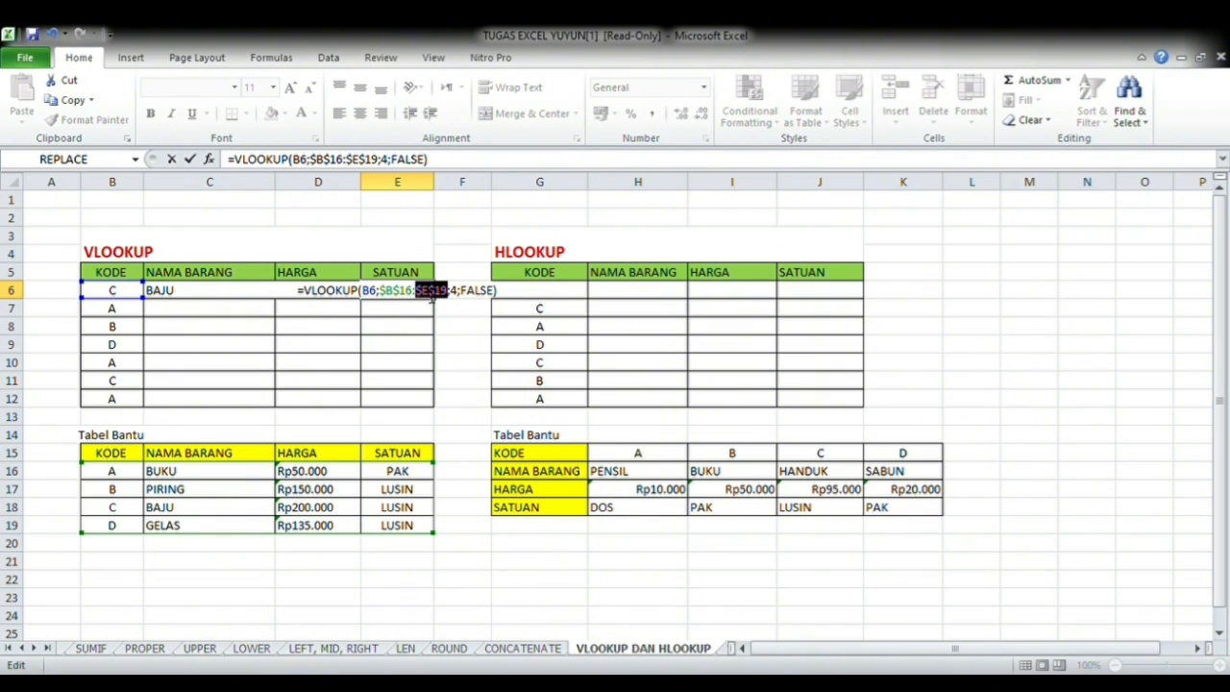
pyautogui.press('Return')
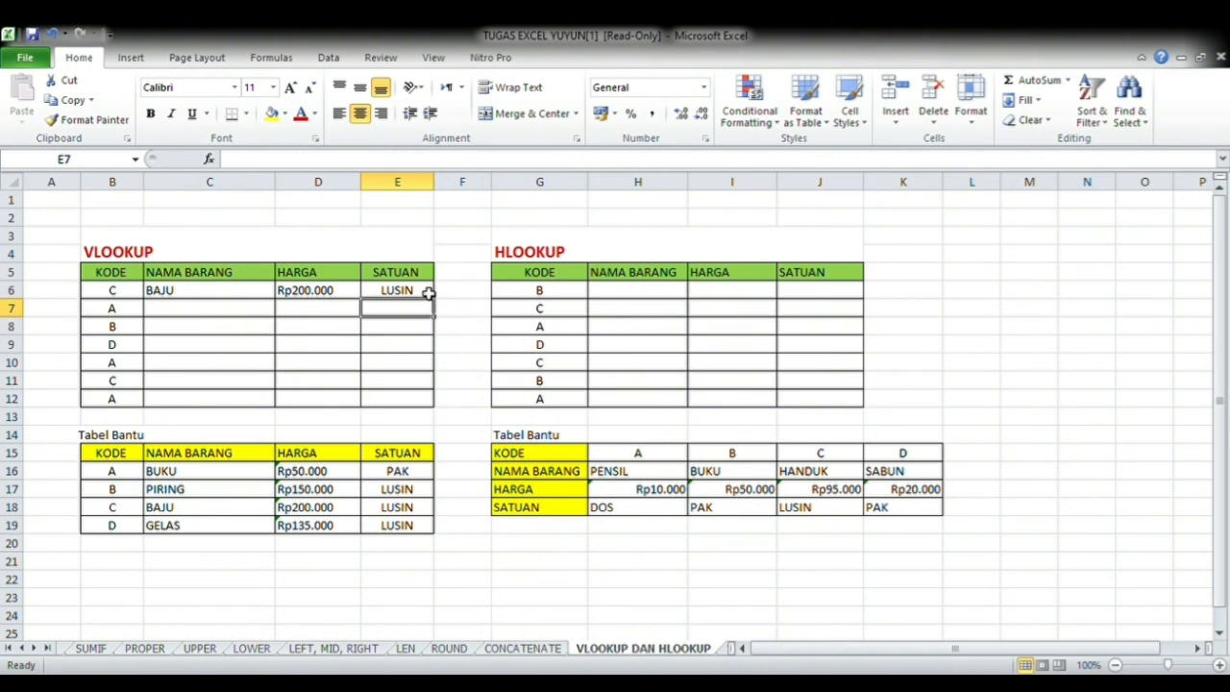
# Fill the VLOOKUP formulas in C6, D6 and E6 down through row 12.
pyautogui.click(220, 294)
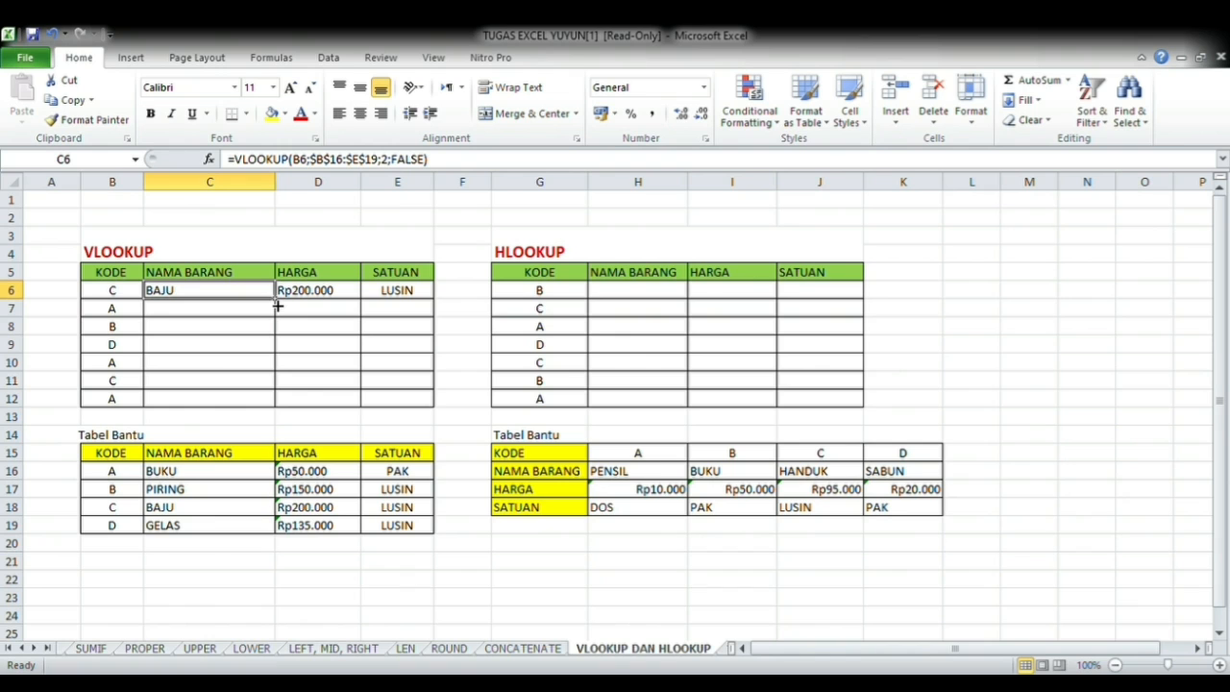
pyautogui.moveTo(277, 305); pyautogui.dragTo(270, 422)
pyautogui.click(330, 290)
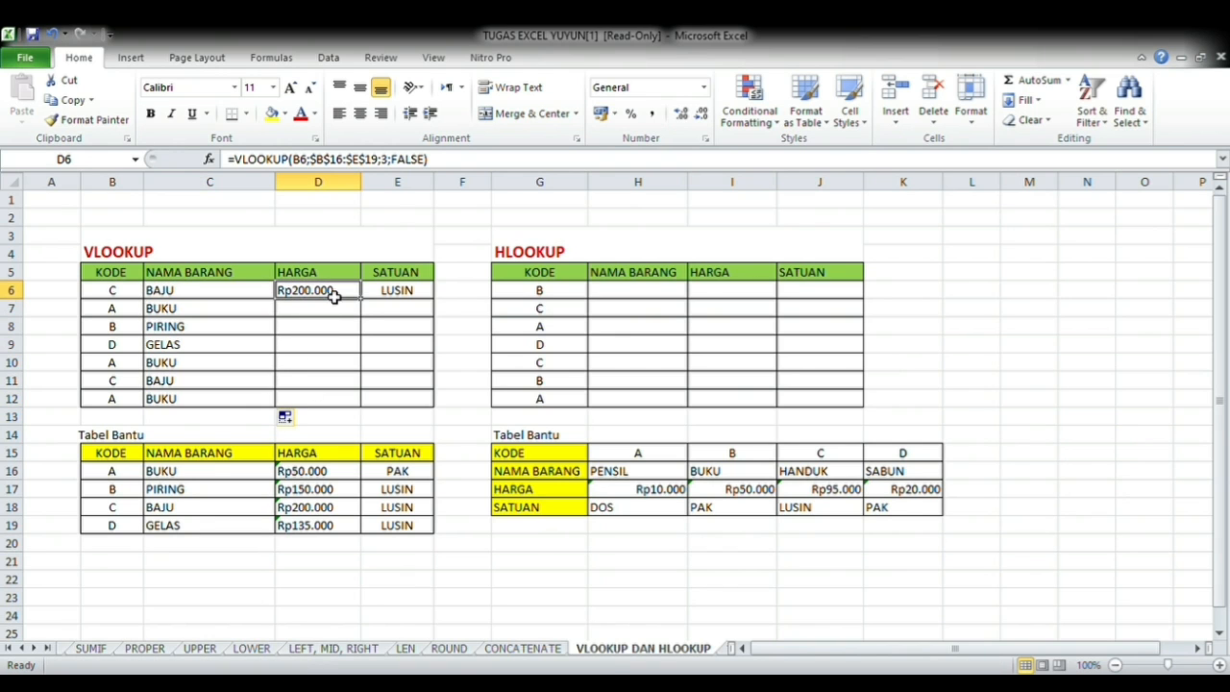
pyautogui.moveTo(361, 304)
pyautogui.mouseDown()
pyautogui.moveTo(369, 312)
pyautogui.moveTo(354, 295)
pyautogui.moveTo(365, 302)
pyautogui.moveTo(361, 409)
pyautogui.mouseUp()
pyautogui.moveTo(408, 298); pyautogui.dragTo(432, 404)
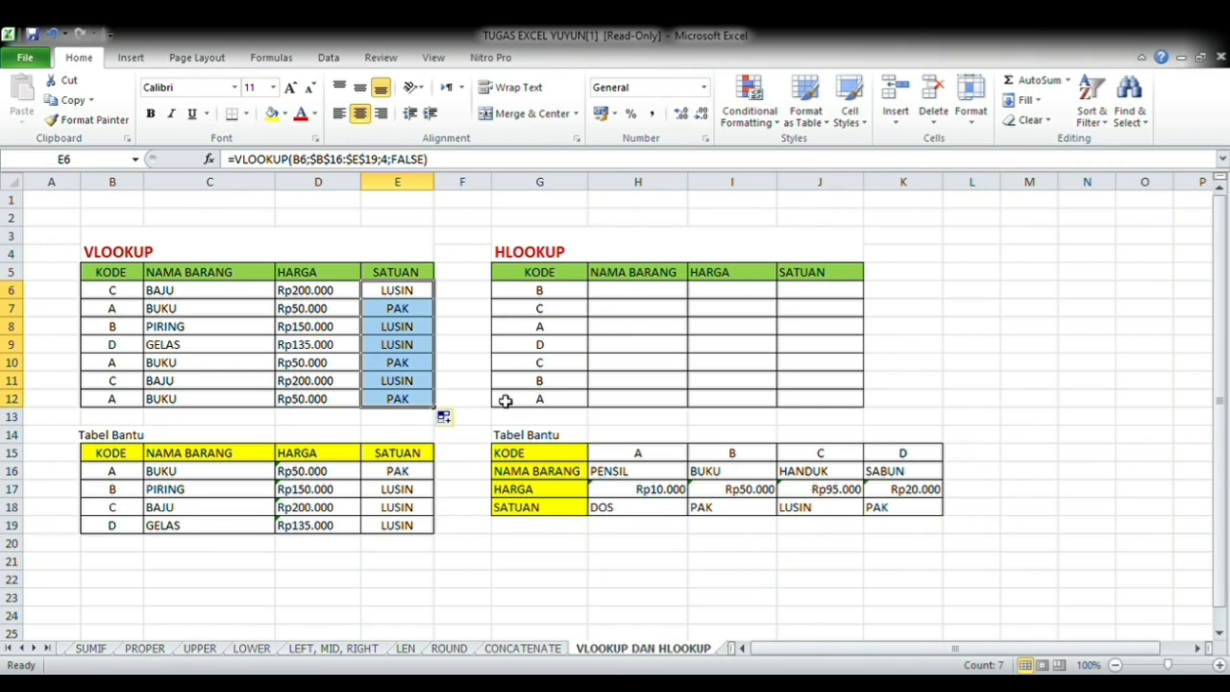
# Fill the HLOOKUP formulas in H6, I6 and J6 down through row 9 for the item name, price and unit columns.
pyautogui.click(636, 294)
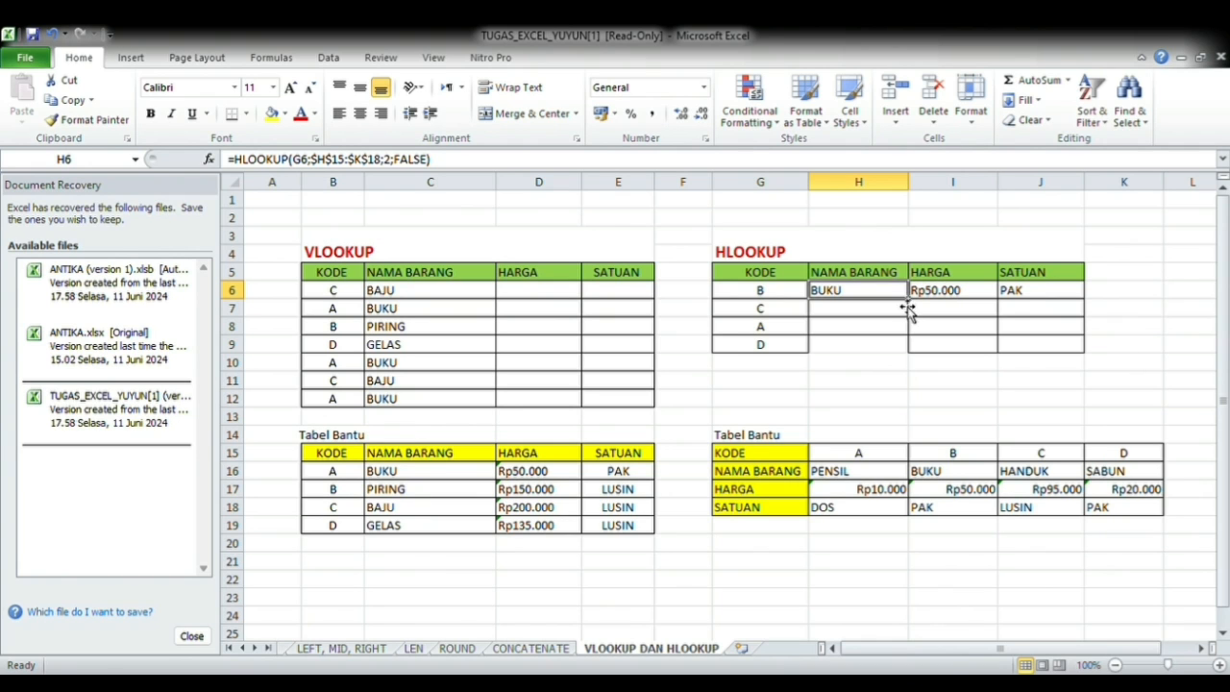
pyautogui.moveTo(912, 302); pyautogui.dragTo(914, 353)
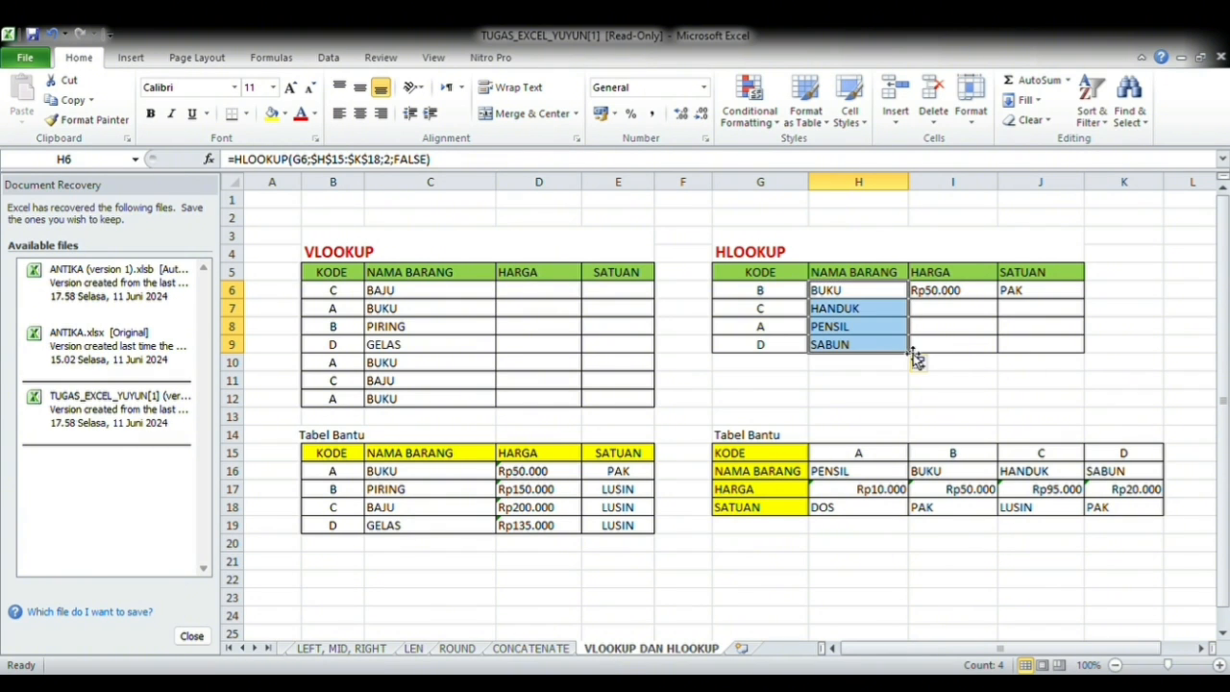
pyautogui.press('Return')
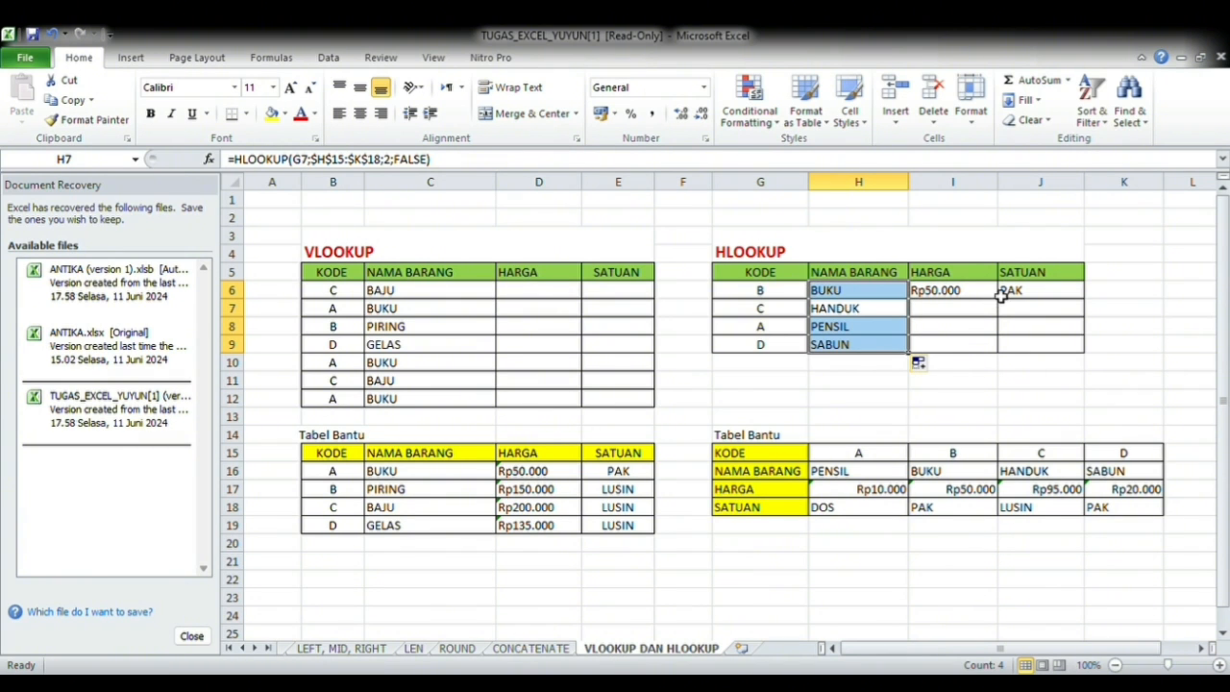
pyautogui.click(997, 298)
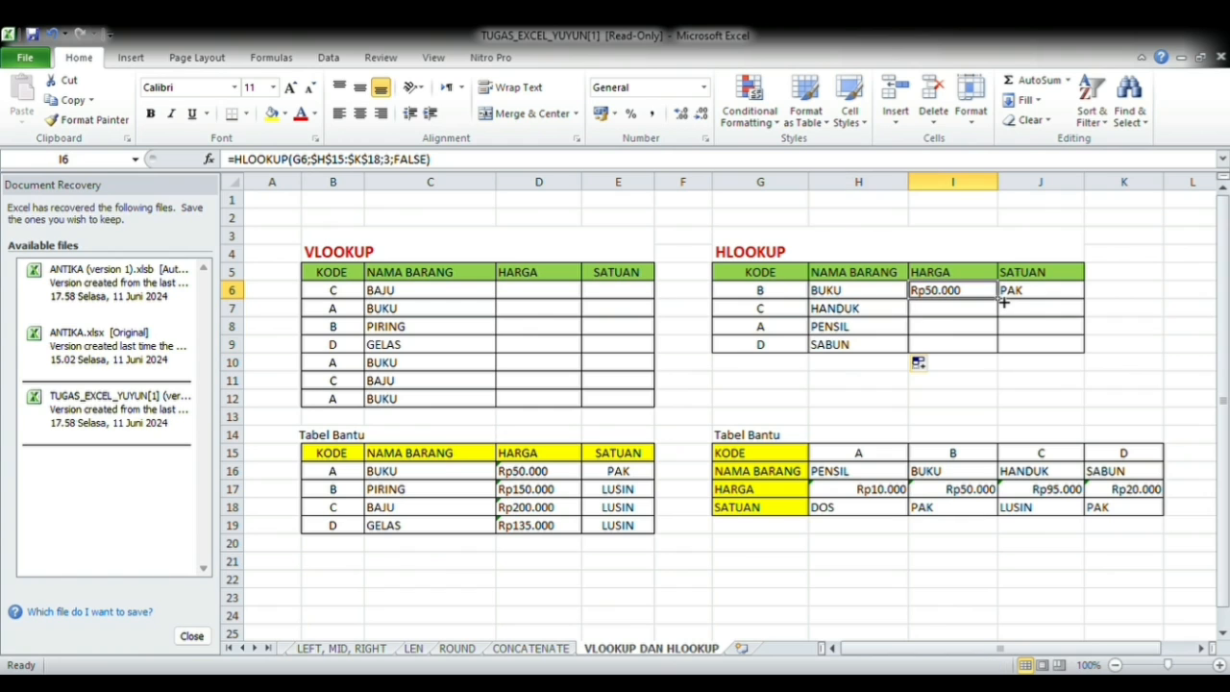
pyautogui.click(997, 299)
pyautogui.moveTo(1001, 306); pyautogui.dragTo(1003, 359)
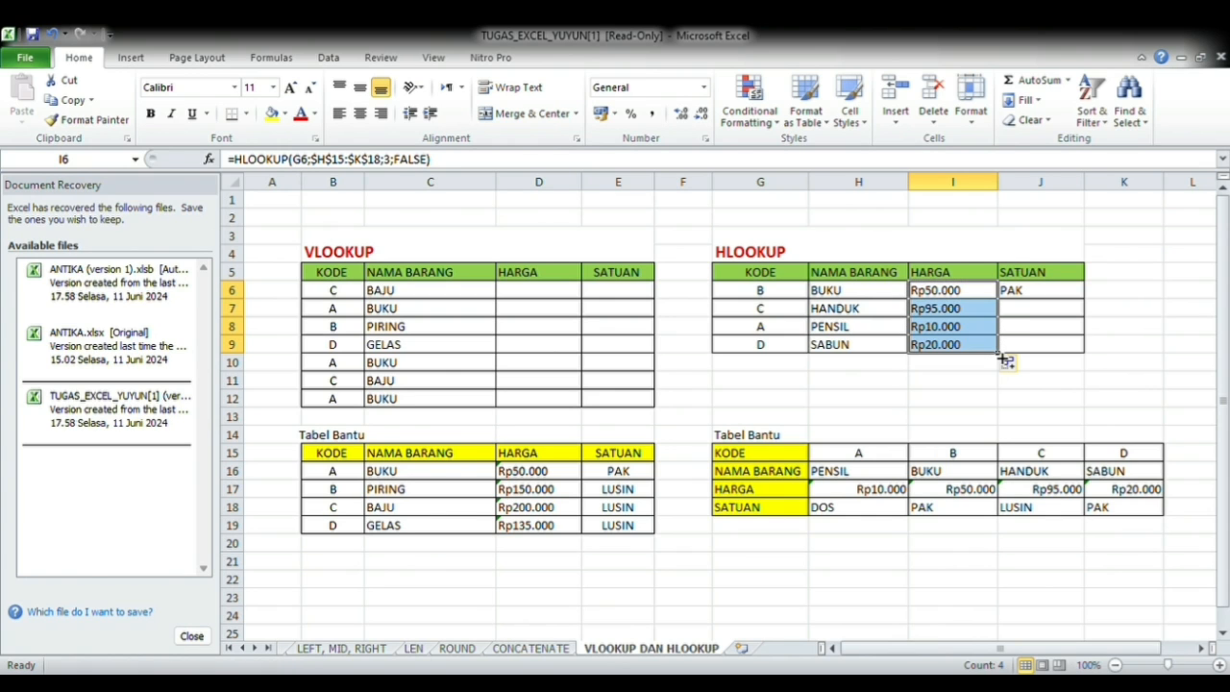
pyautogui.press('Return')
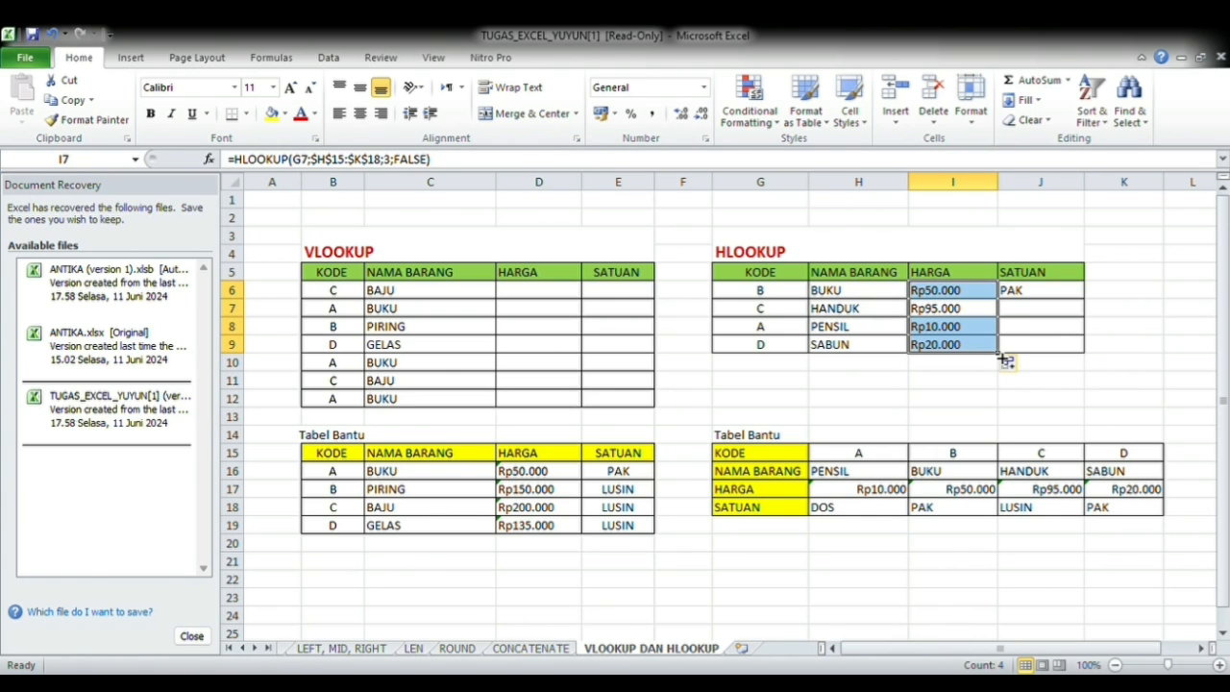
pyautogui.click(1085, 300)
pyautogui.moveTo(1085, 300); pyautogui.dragTo(1093, 359)
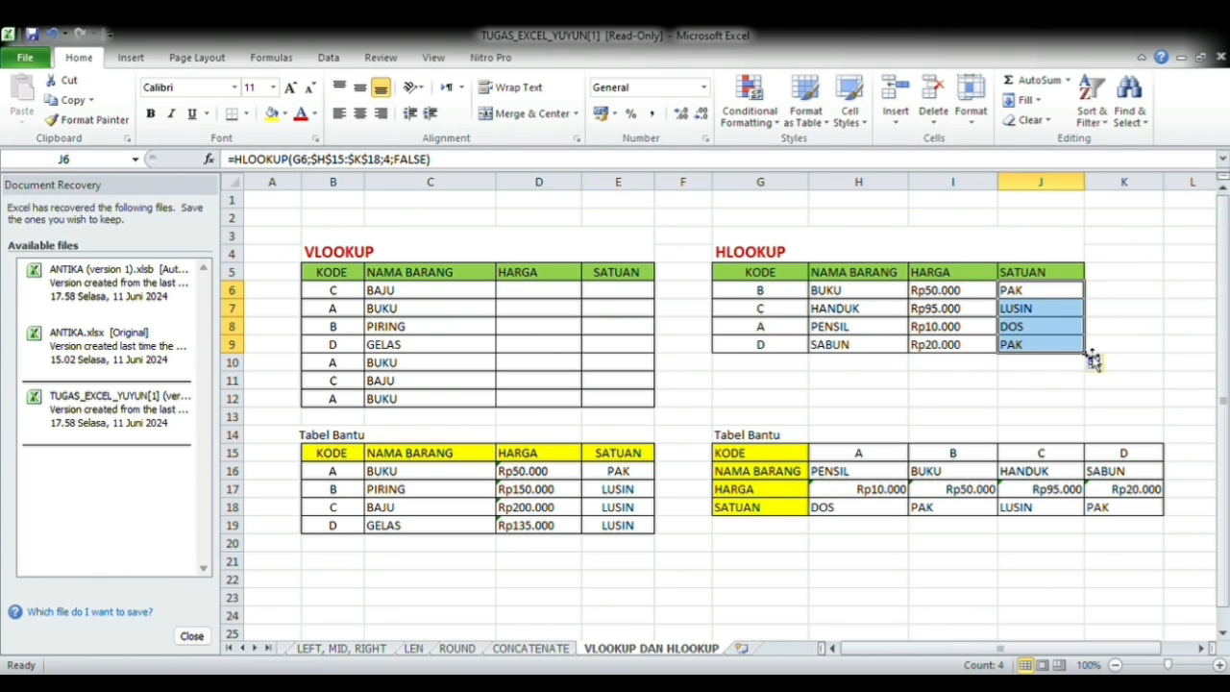
pyautogui.click(1071, 402)
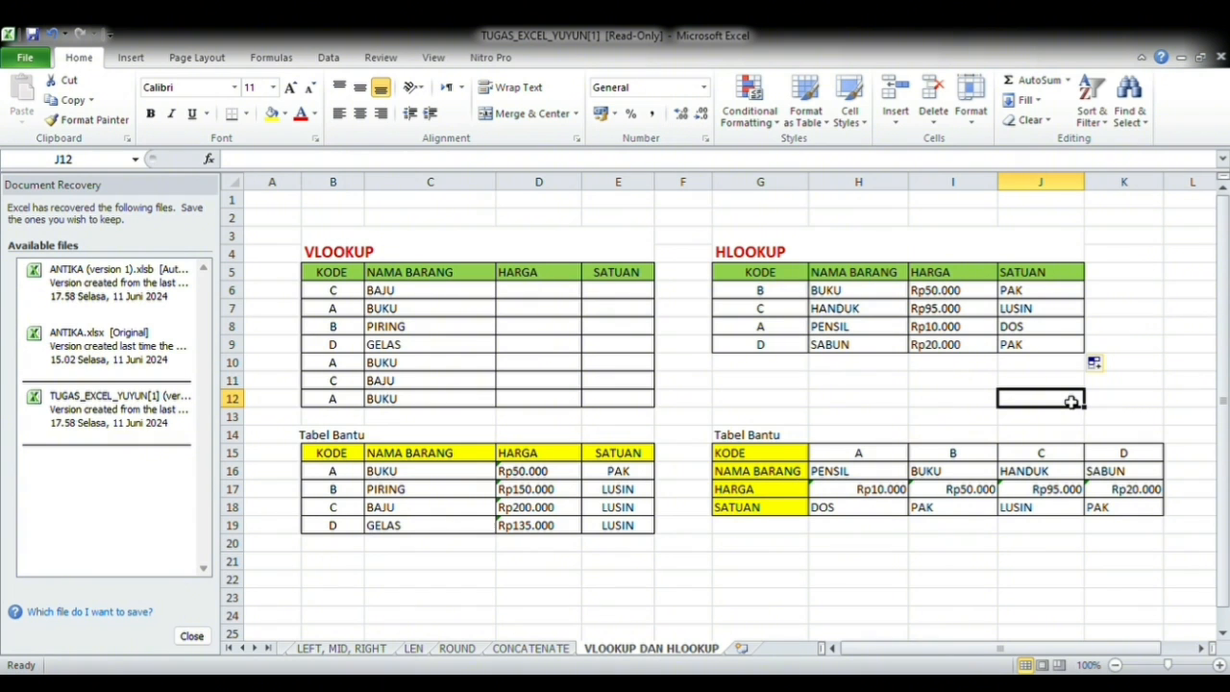